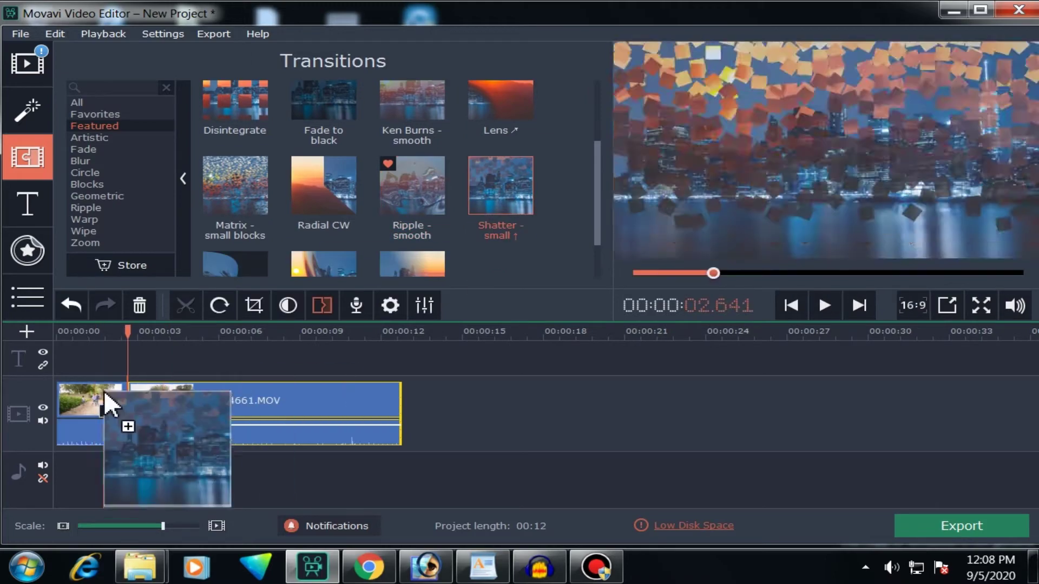
# Step: View the Fade transitions, then look at the automatic and manual color adjustments available for the selected clip DSC_4661.MOV
pyautogui.click(83, 149)
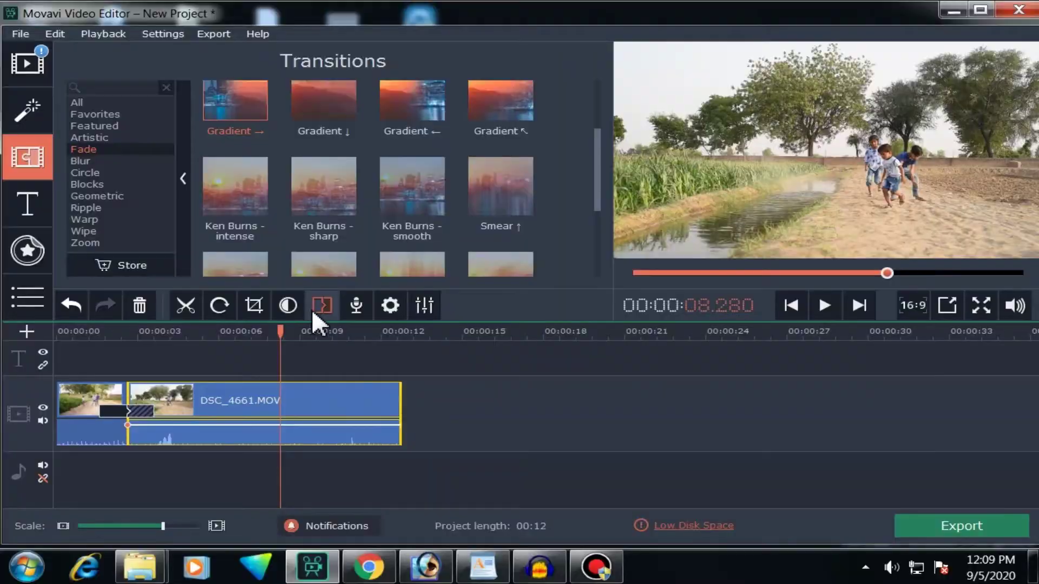
pyautogui.click(288, 305)
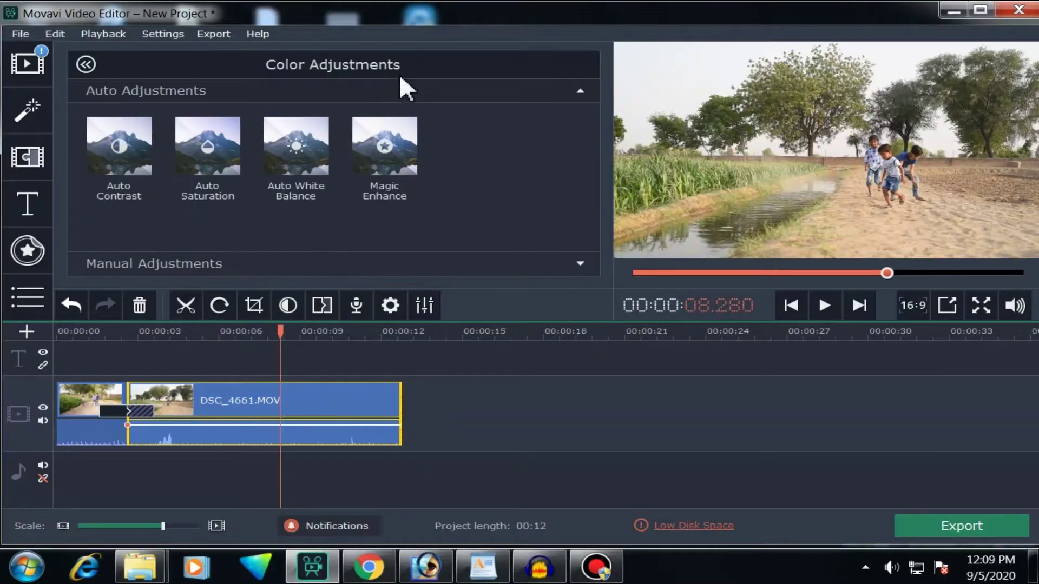
pyautogui.click(167, 263)
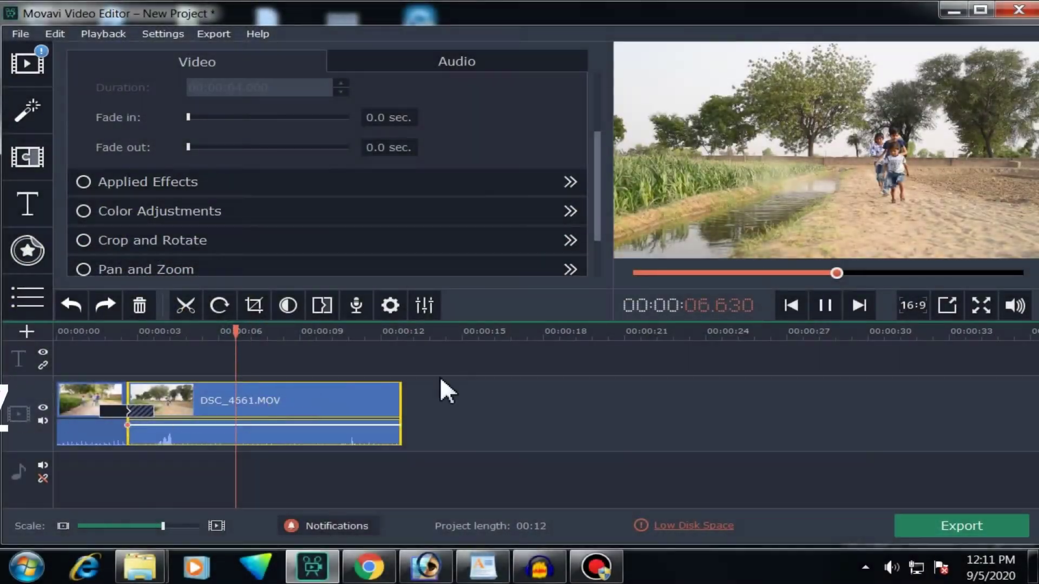
# Step: Apply a video effect to the first clip on the timeline and preview the result in full screen
pyautogui.click(28, 108)
pyautogui.click(88, 400)
pyautogui.moveTo(412, 110); pyautogui.dragTo(73, 403)
pyautogui.click(981, 305)
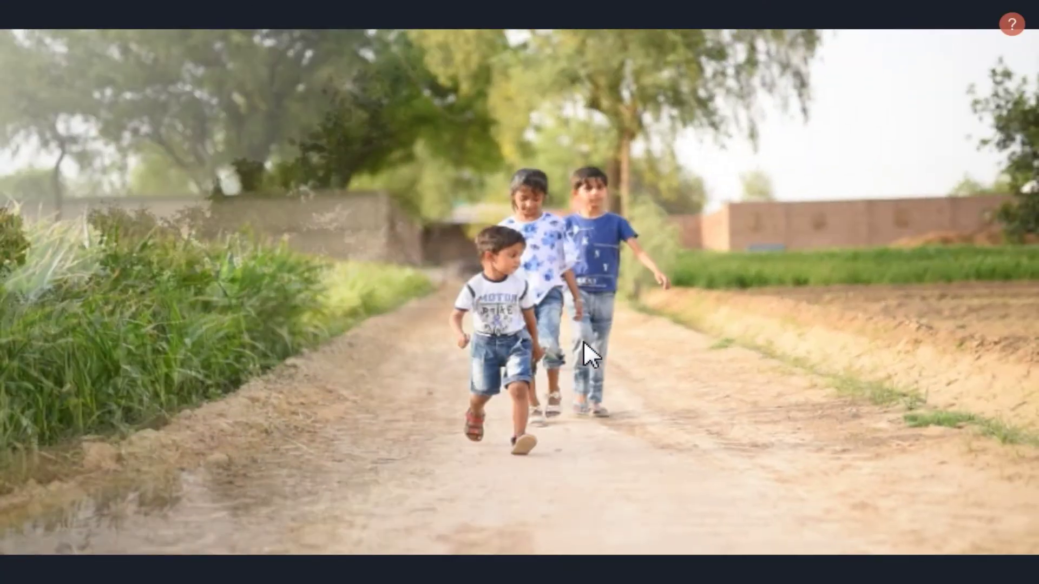
pyautogui.moveTo(76, 406); pyautogui.dragTo(77, 405)
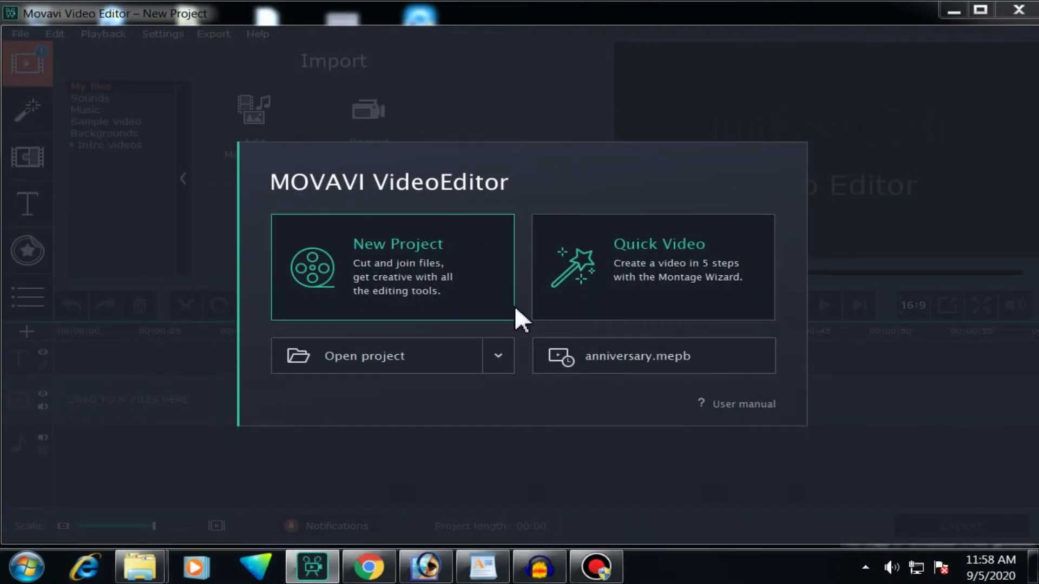
# Step: Start a new project and import the video DSC_4641.MOV from the 165ND750 folder
pyautogui.click(381, 264)
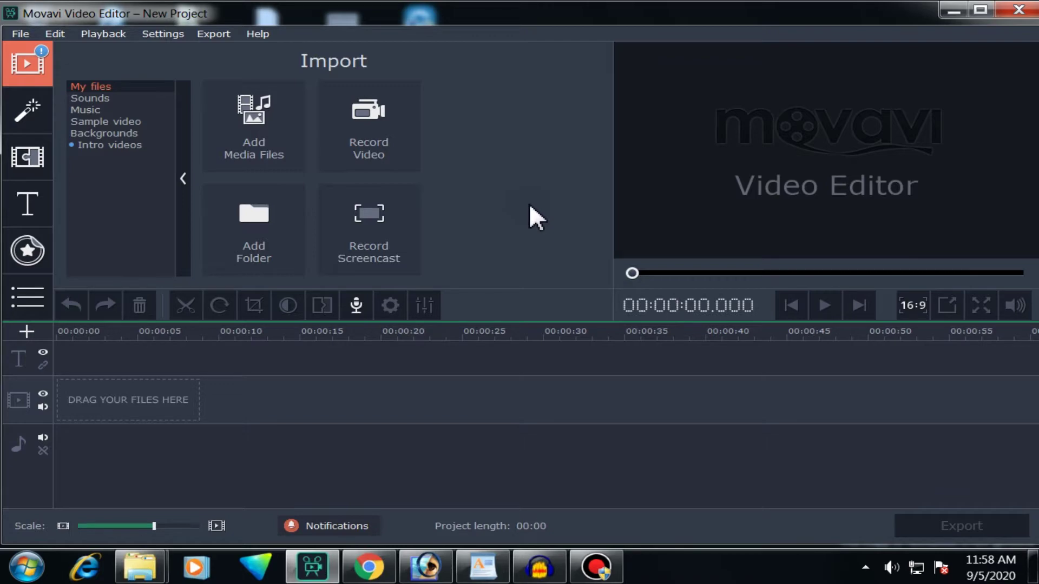
pyautogui.click(255, 142)
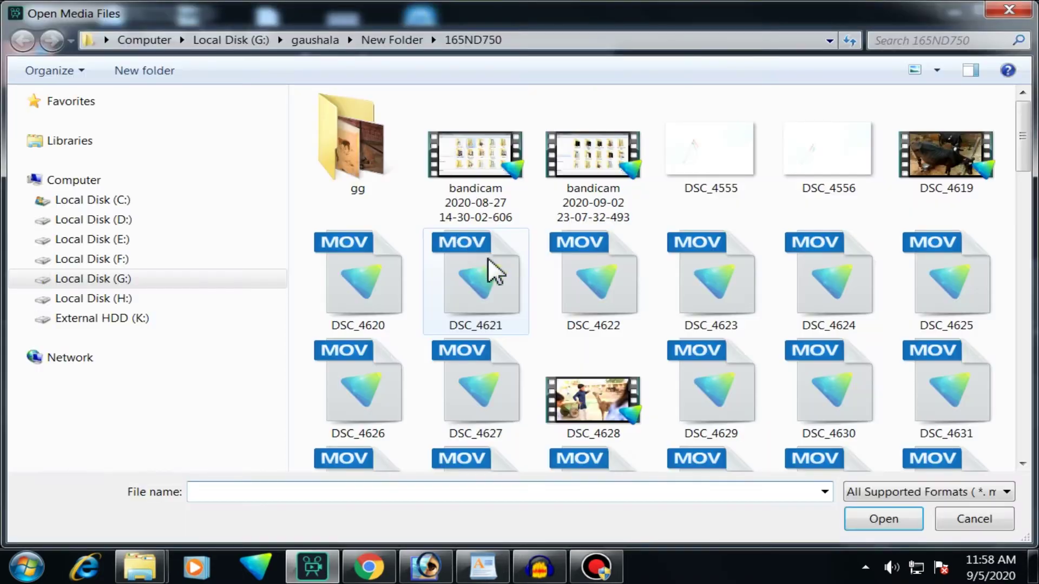
pyautogui.click(525, 308)
pyautogui.scroll(-5, 527, 311)
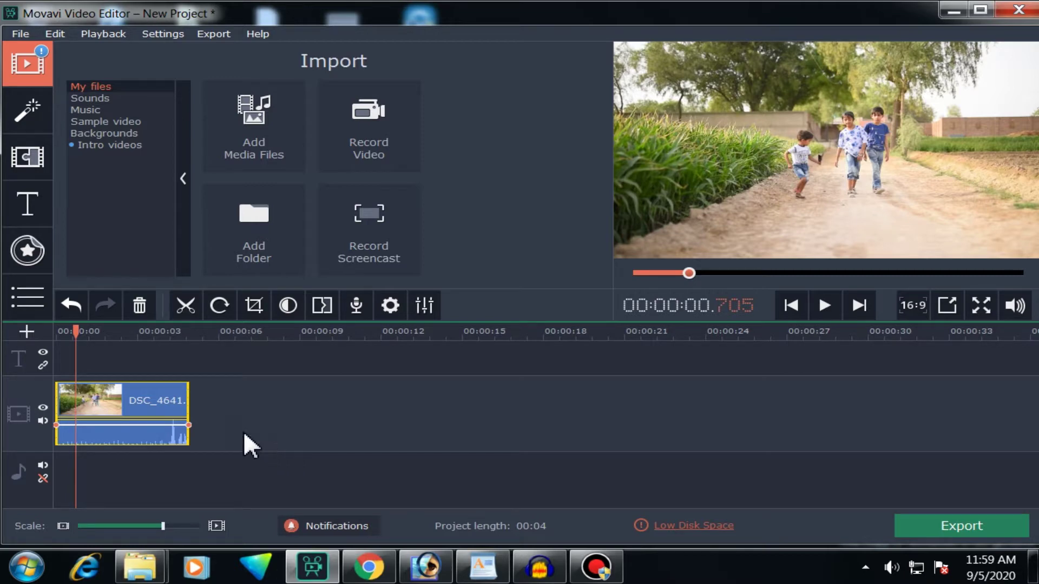
# Step: Play the imported clip, and replay it from about 00:00:00.900
pyautogui.click(823, 305)
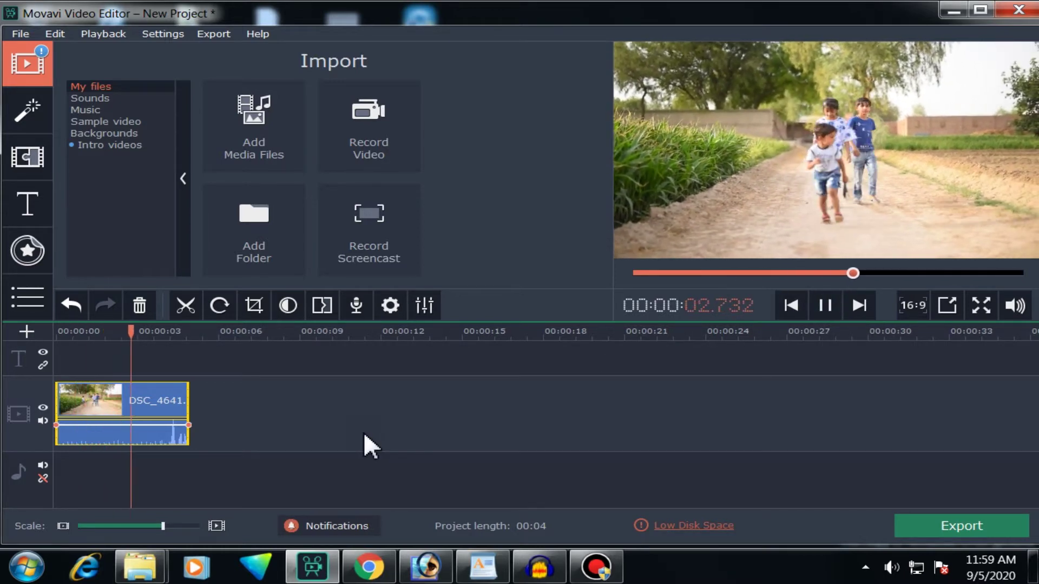
pyautogui.click(81, 331)
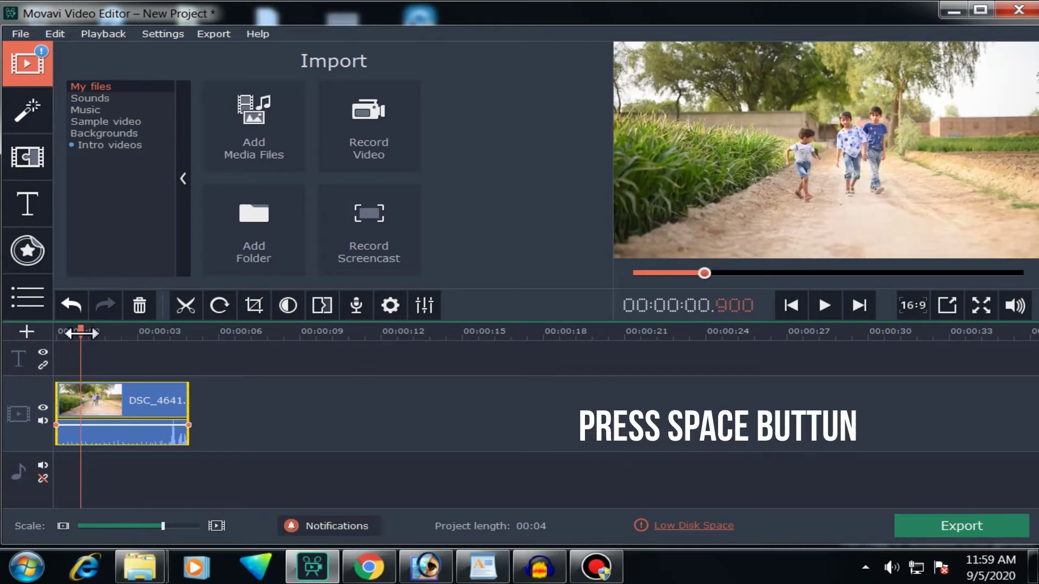
pyautogui.press('space')
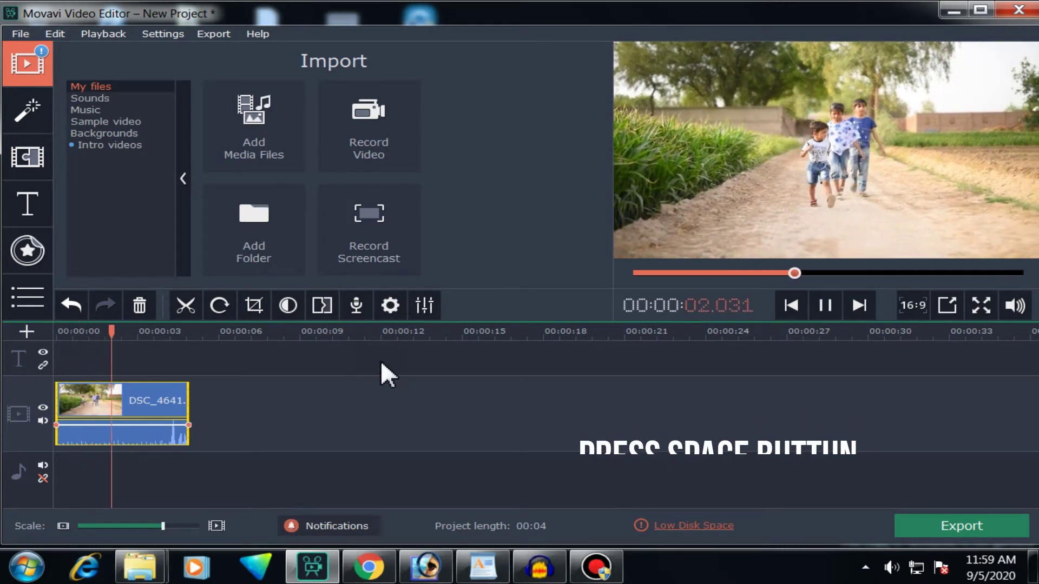
# Step: Split the DSC_4641 clip at 00:00:02.640 and delete the part after the cut
pyautogui.press('space')
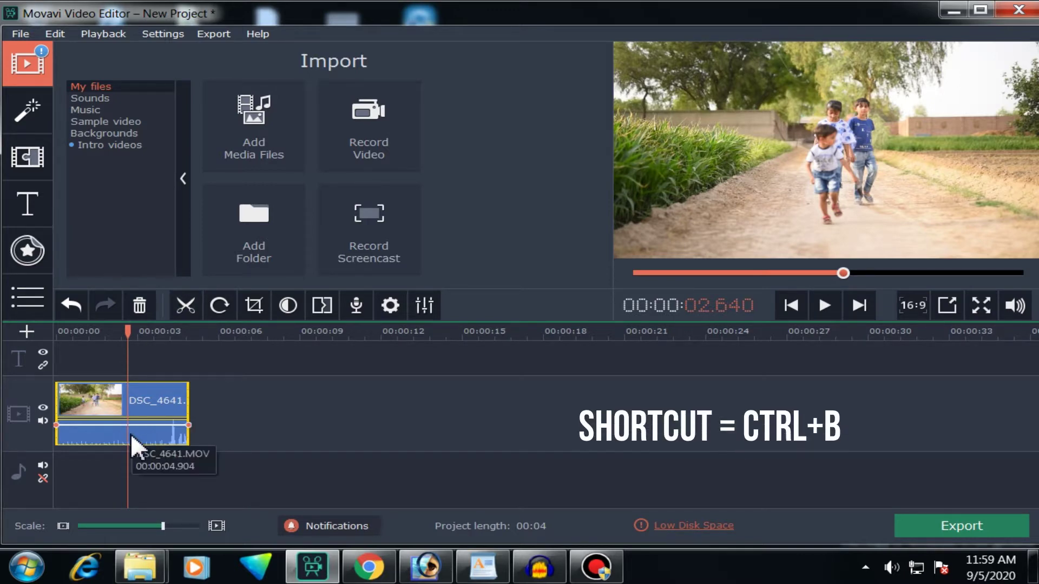
pyautogui.hotkey('ctrl', 'b')
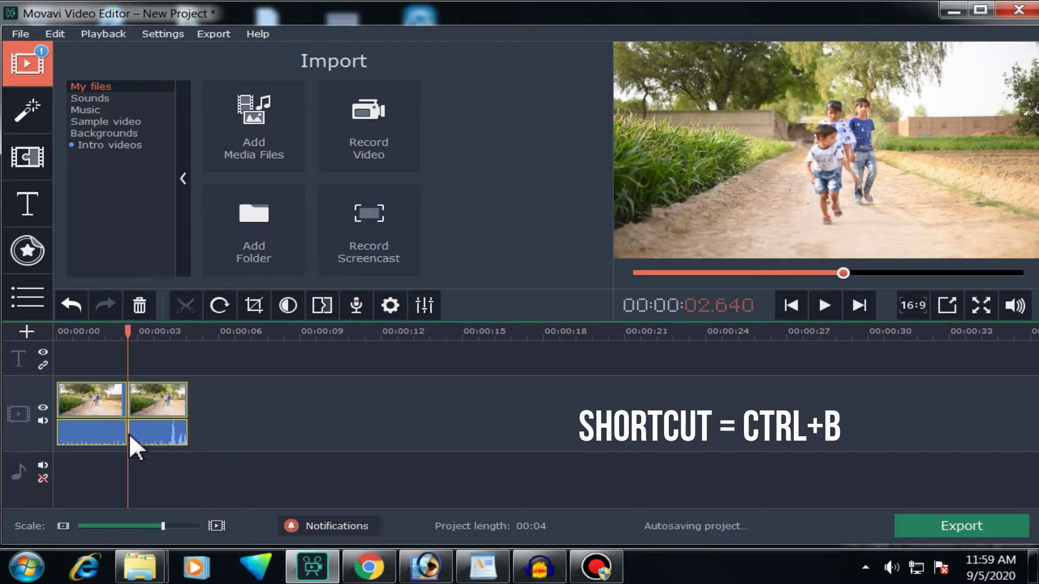
pyautogui.click(155, 414)
pyautogui.click(157, 394)
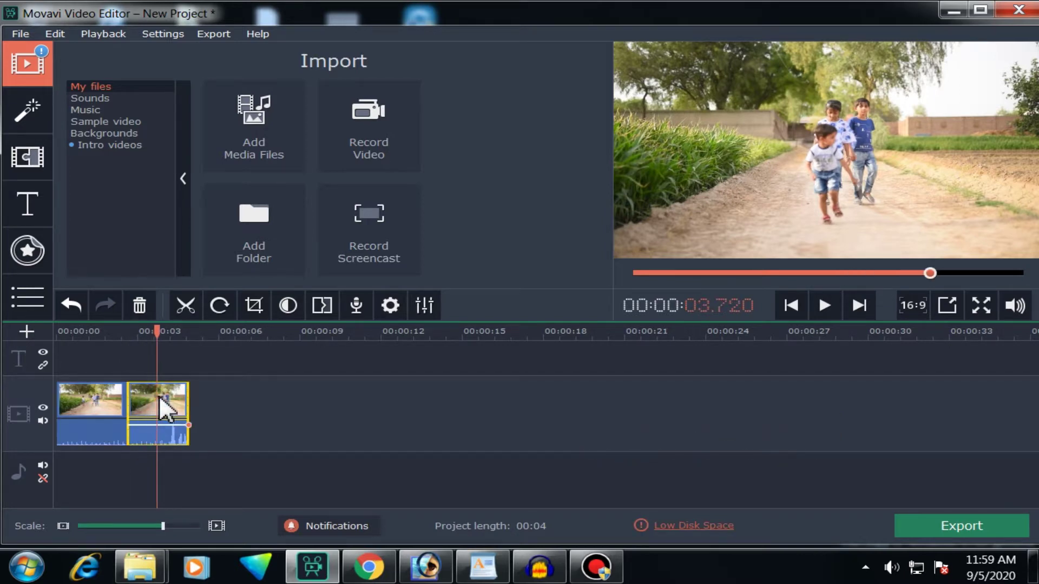
pyautogui.click(100, 404)
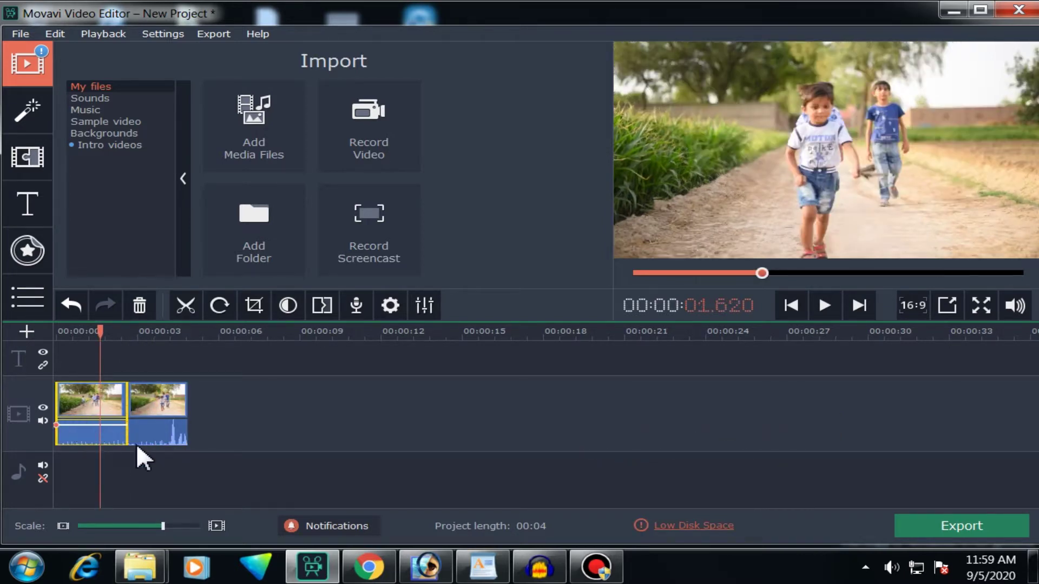
pyautogui.click(154, 406)
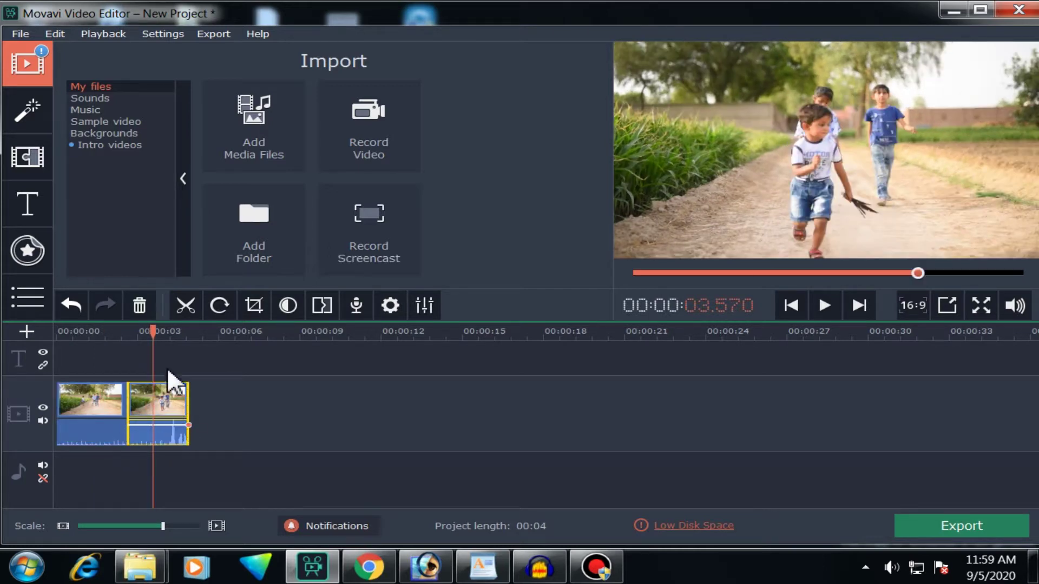
pyautogui.click(138, 316)
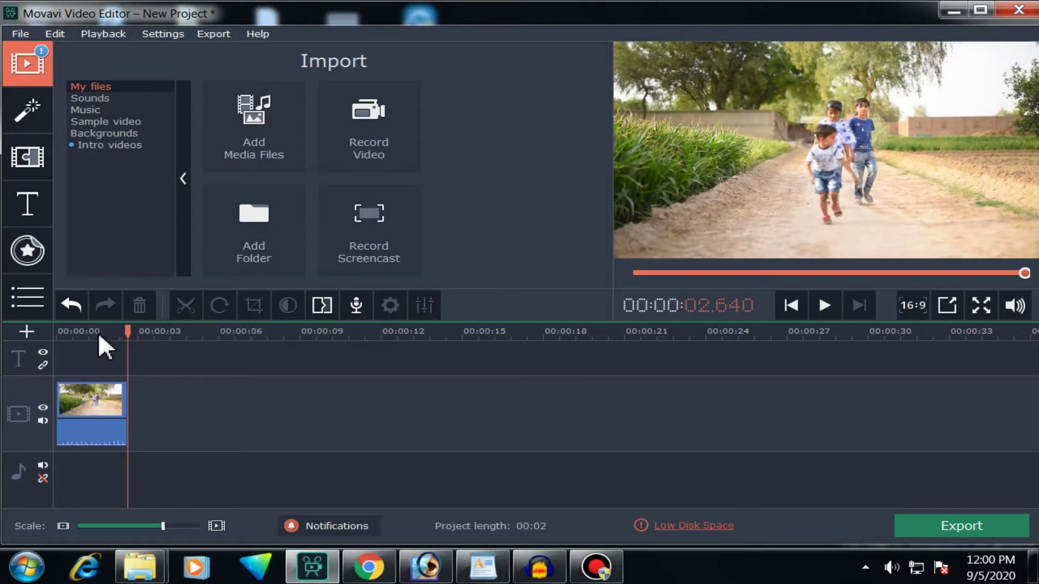
# Step: Slow the remaining DSC_4641 clip down to a speed of 46%
pyautogui.moveTo(99, 332); pyautogui.dragTo(38, 335)
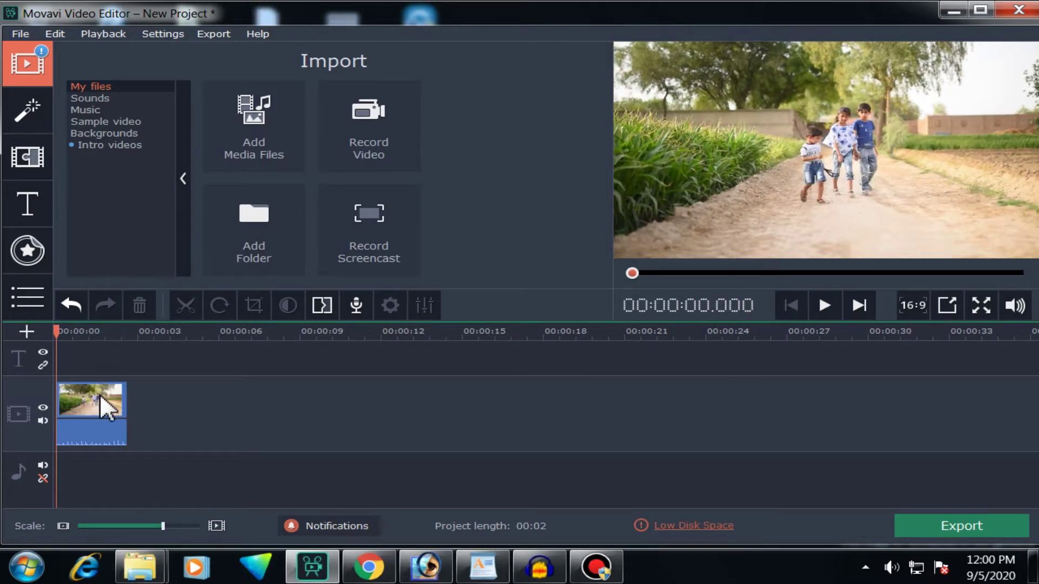
pyautogui.click(99, 400)
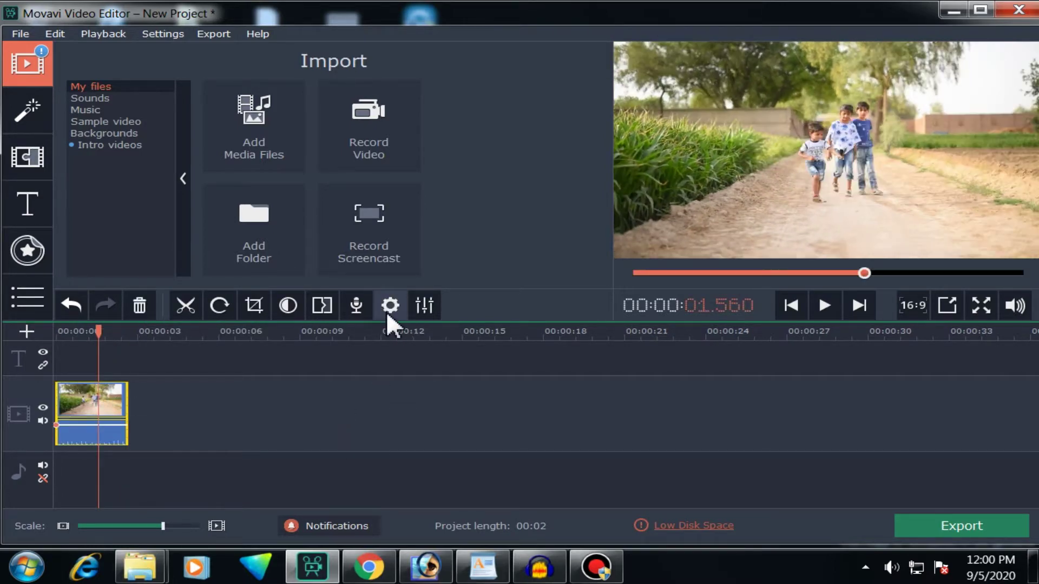
pyautogui.click(391, 305)
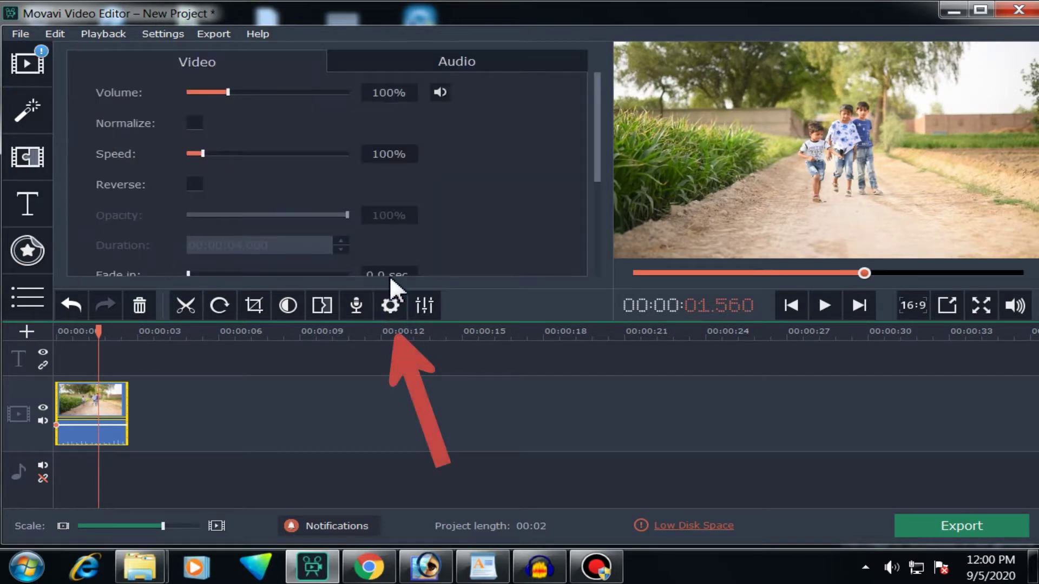
pyautogui.moveTo(203, 153); pyautogui.dragTo(194, 157)
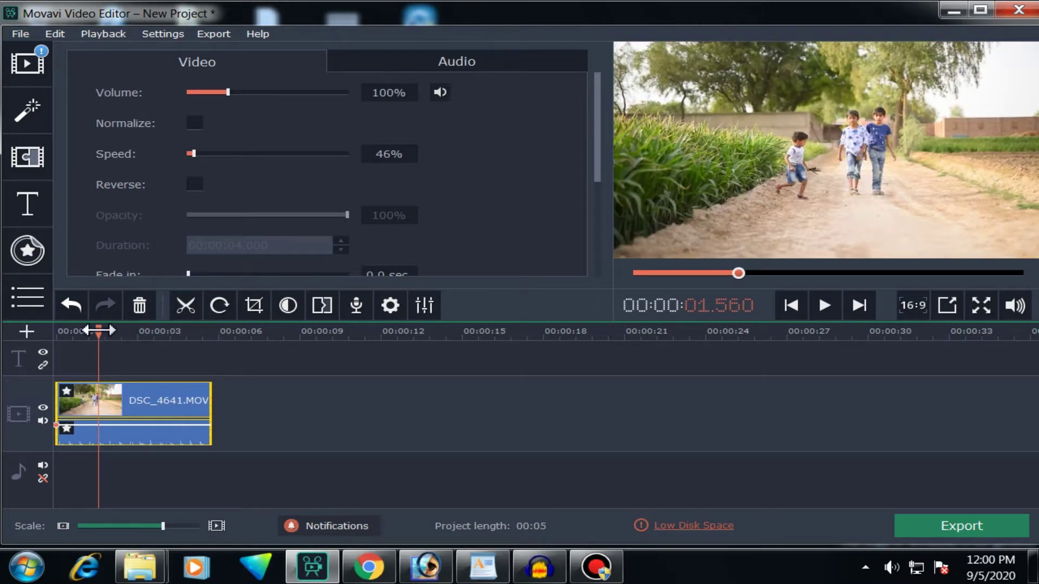
# Step: Preview the slowed-down clip in full screen, then return to the editor
pyautogui.click(106, 331)
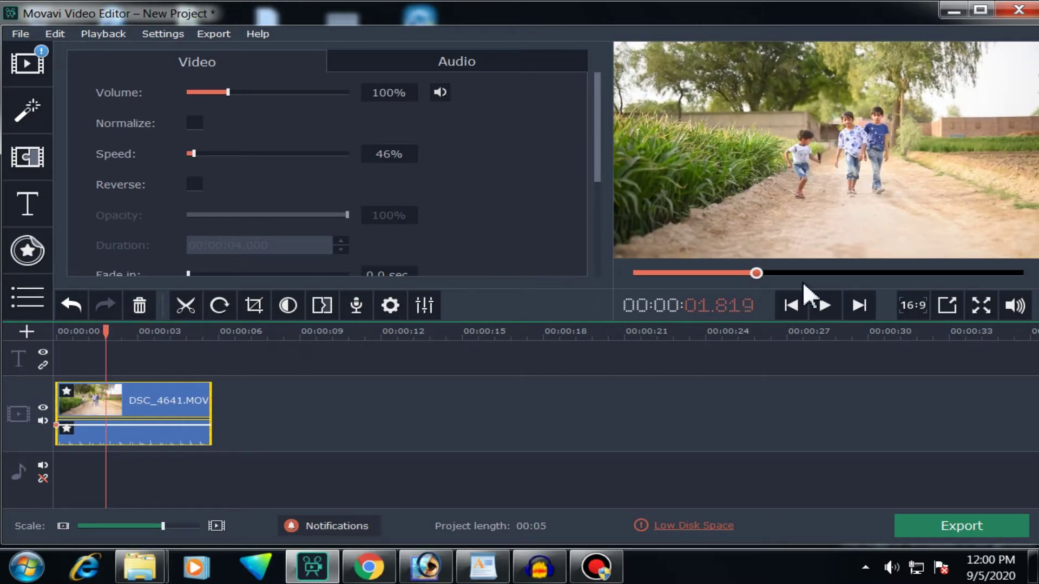
pyautogui.click(984, 307)
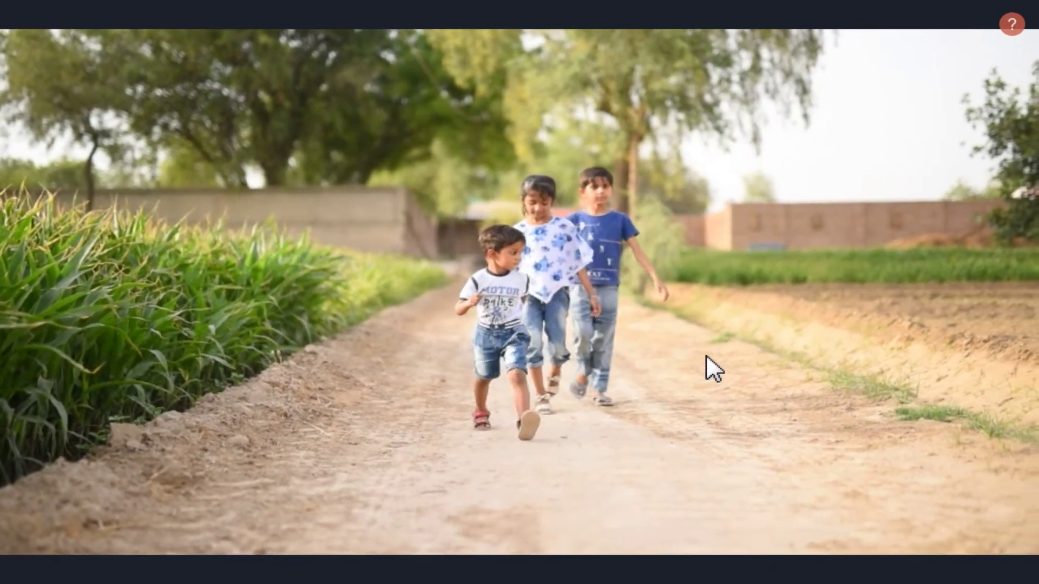
pyautogui.press('Escape')
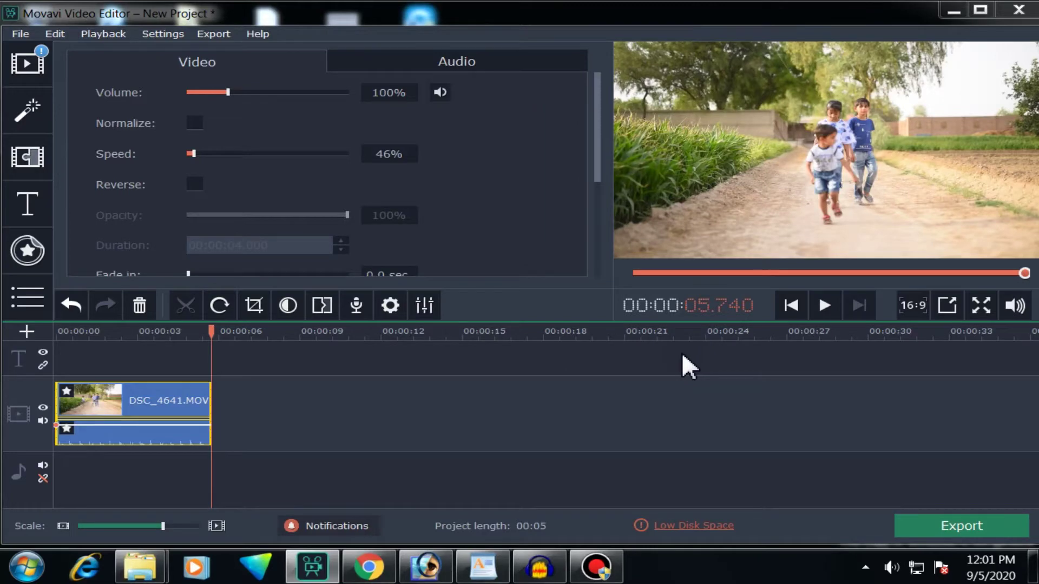
# Step: Increase the clip's speed to 196% and preview the faster clip in full screen
pyautogui.click(241, 154)
pyautogui.click(245, 154)
pyautogui.click(265, 153)
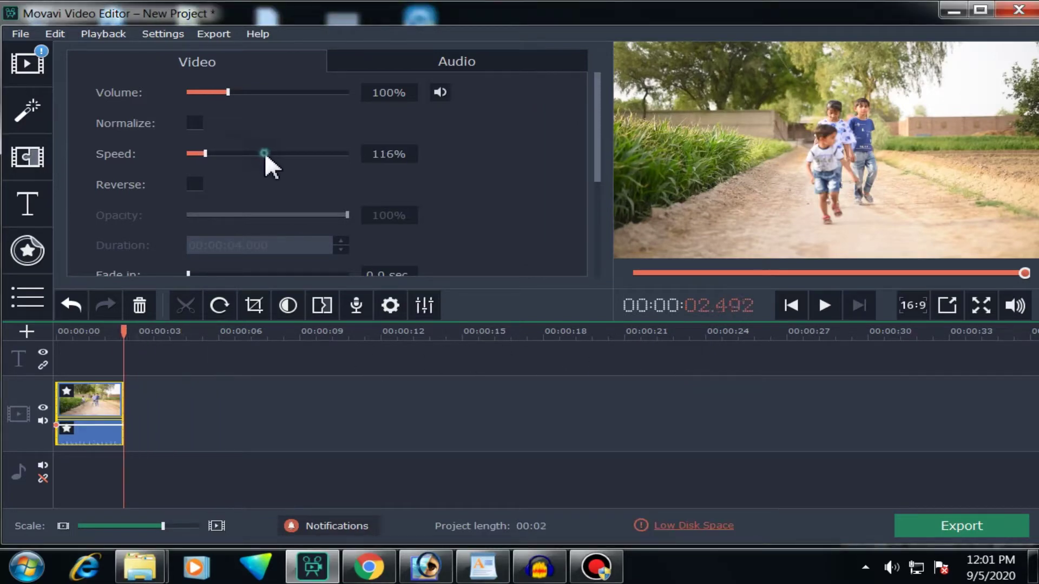
pyautogui.click(271, 154)
pyautogui.click(271, 154)
pyautogui.click(271, 154)
pyautogui.click(270, 154)
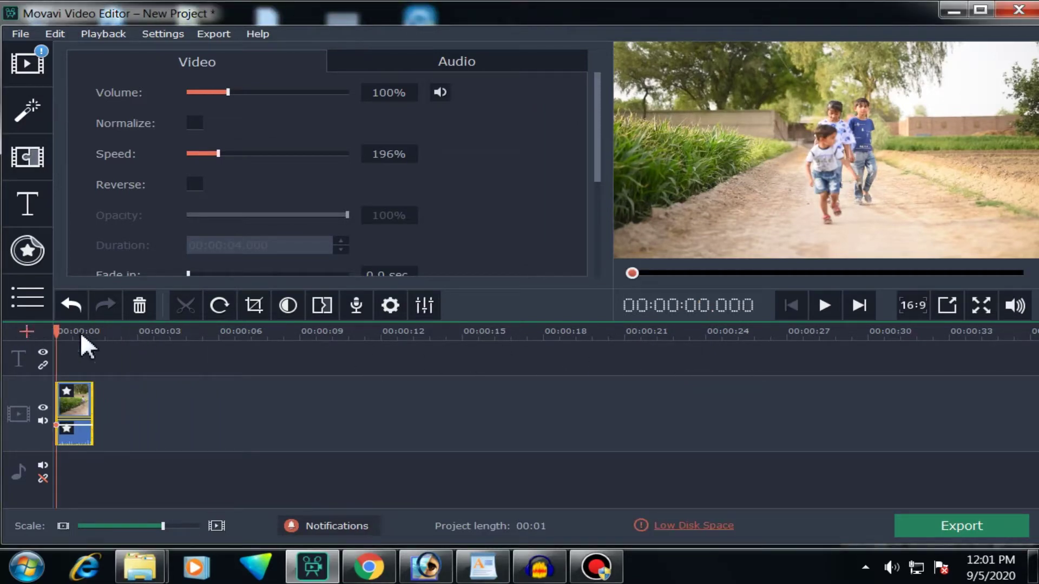
pyautogui.click(826, 307)
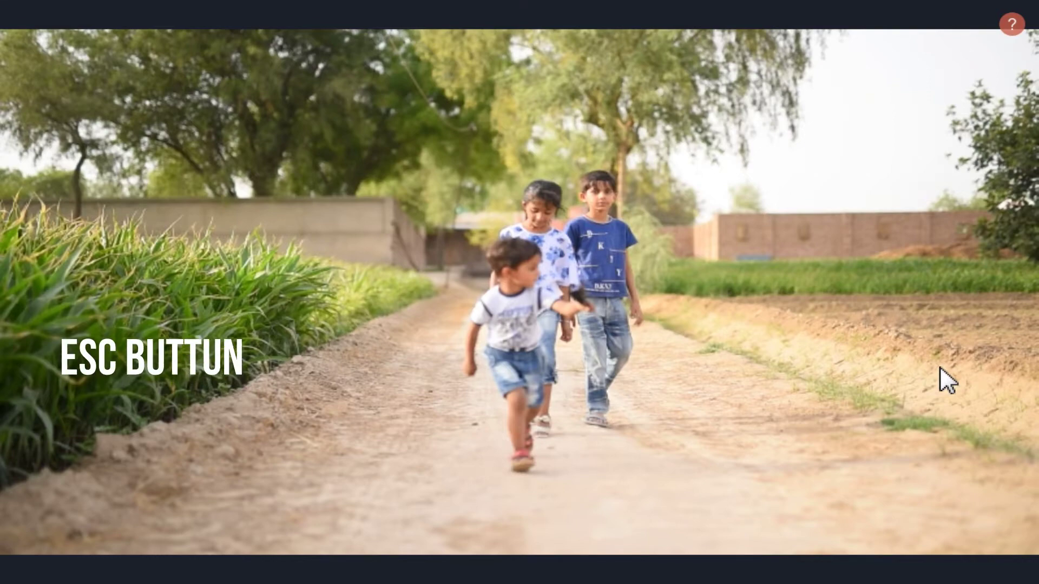
pyautogui.press('Escape')
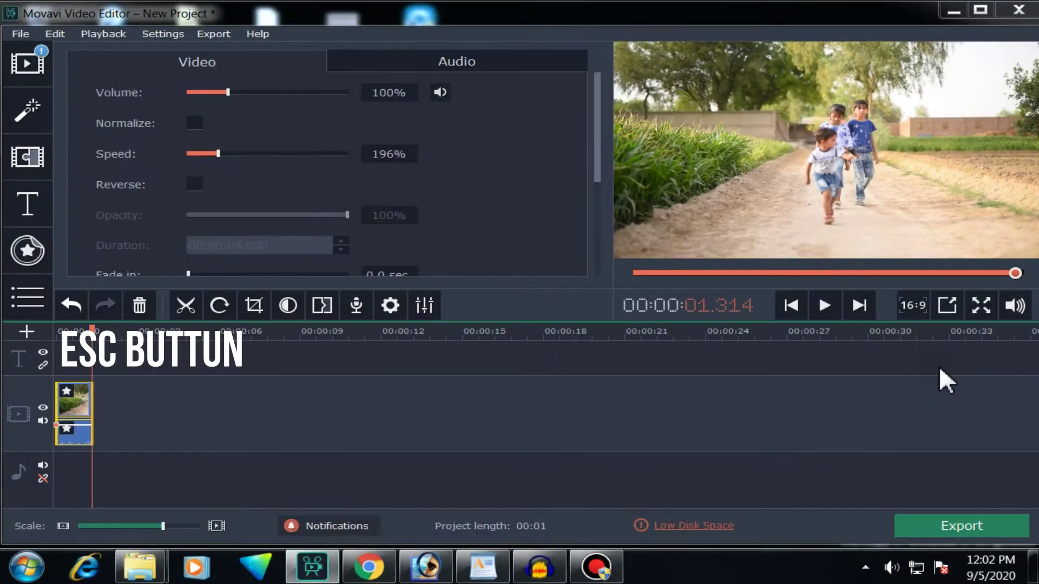
# Step: Reduce the clip's speed to 116%, then undo the last speed change
pyautogui.moveTo(218, 154); pyautogui.dragTo(205, 154)
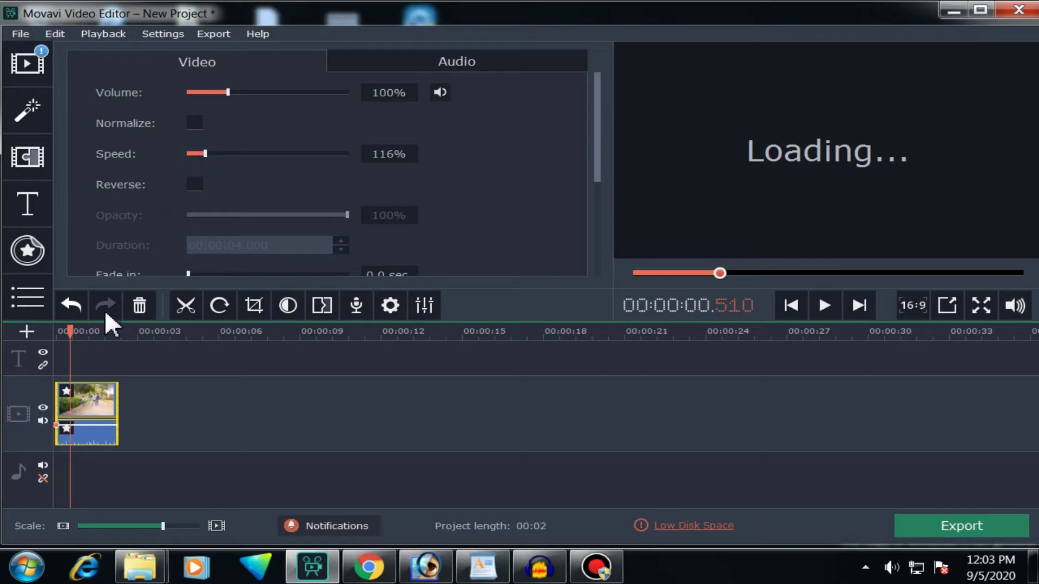
pyautogui.hotkey('ctrl', 'z')
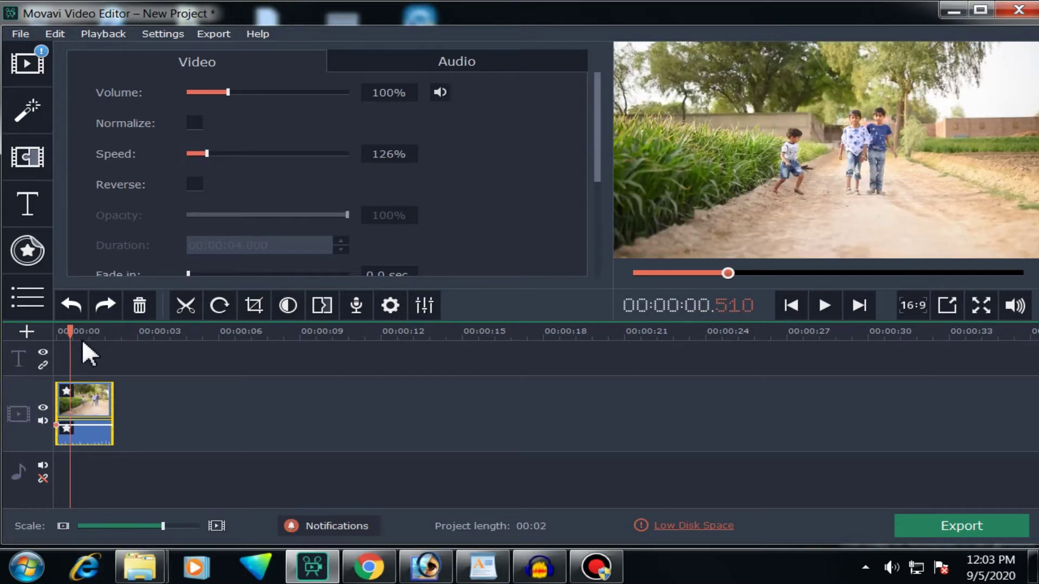
# Step: Set the clip's speed to exactly 100% and play the clip to its end
pyautogui.click(81, 389)
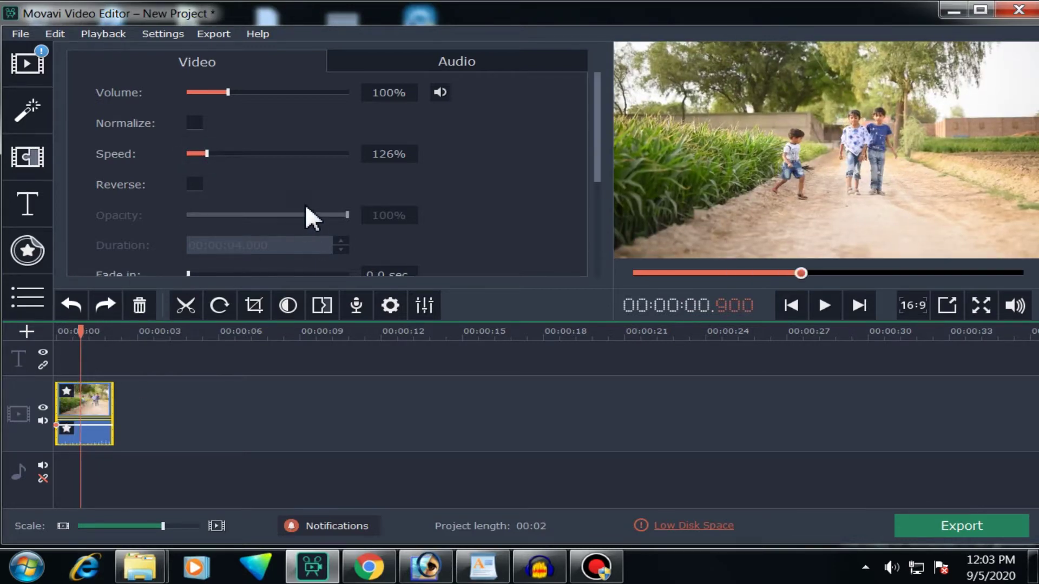
pyautogui.moveTo(205, 154); pyautogui.dragTo(203, 155)
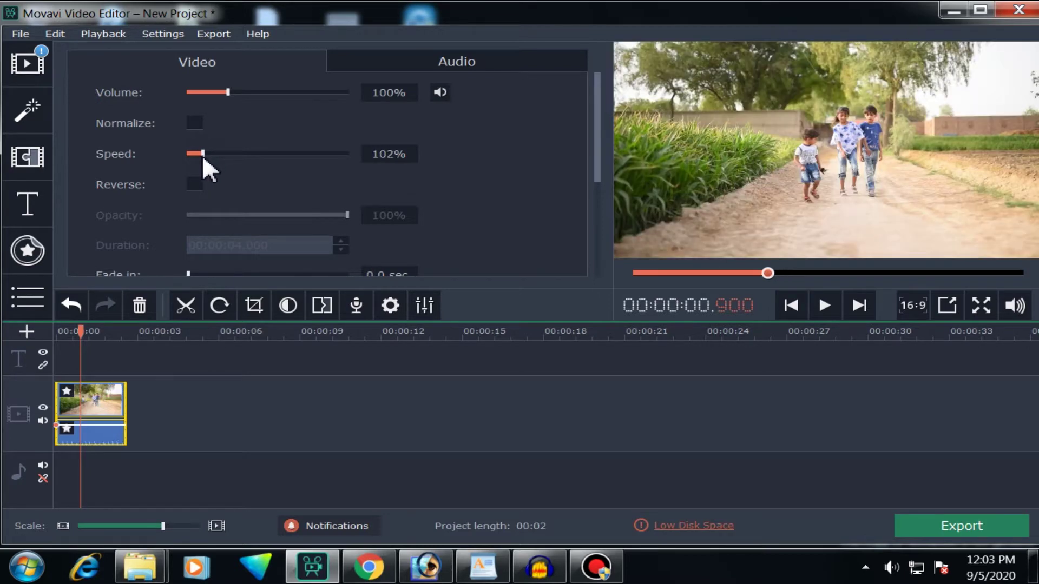
pyautogui.doubleClick(399, 155)
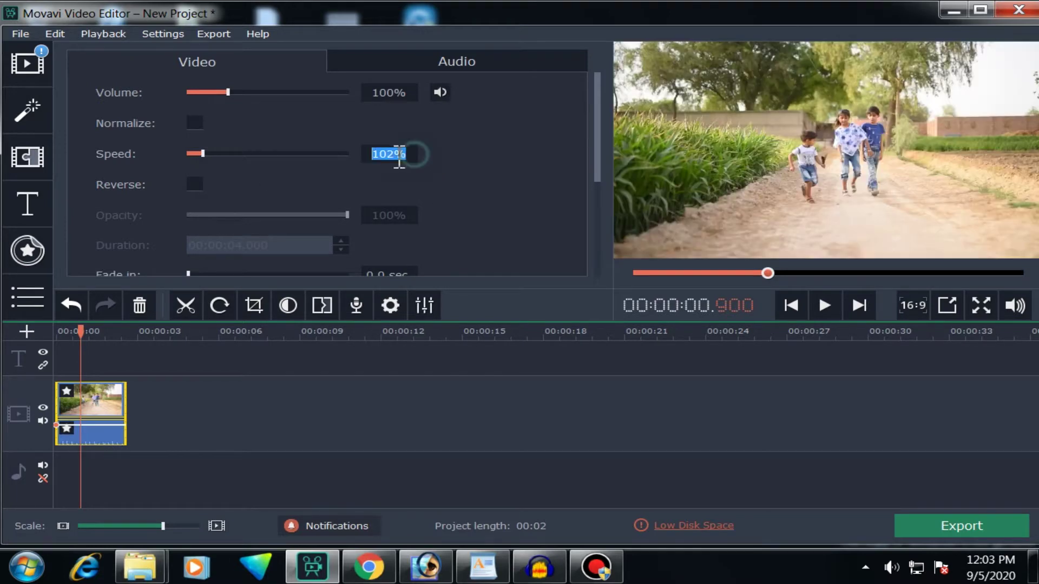
pyautogui.write('100')
pyautogui.press('Return')
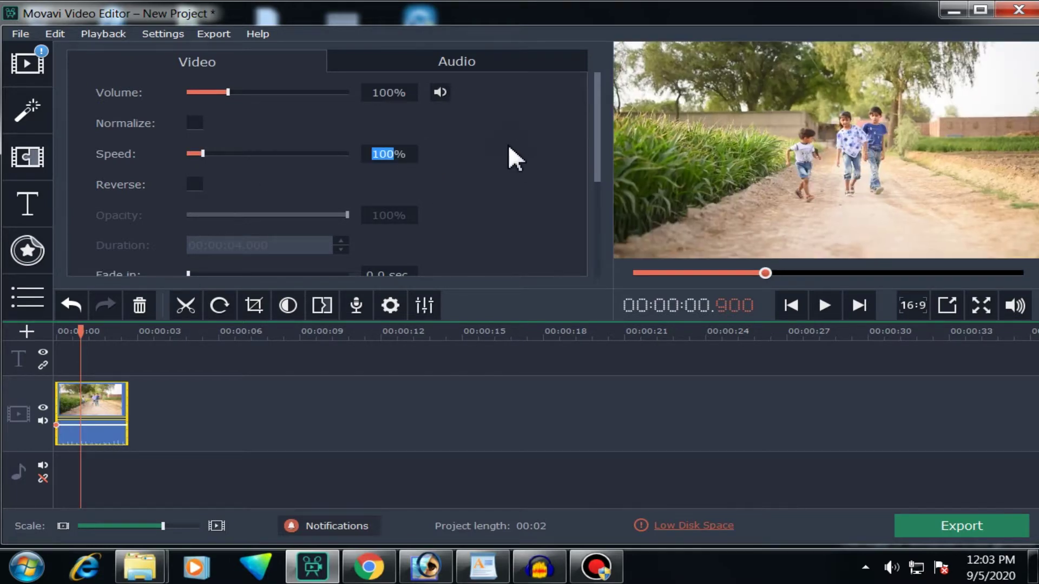
pyautogui.press('space')
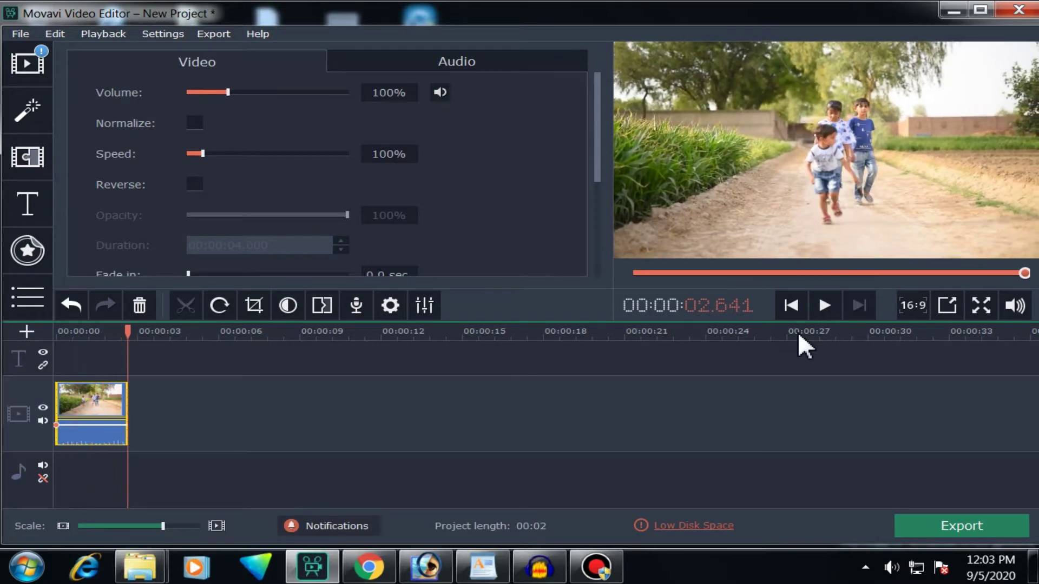
# Step: Import the video DSC_4661 from the 165ND750 folder and place it after the first clip on the timeline
pyautogui.click(103, 357)
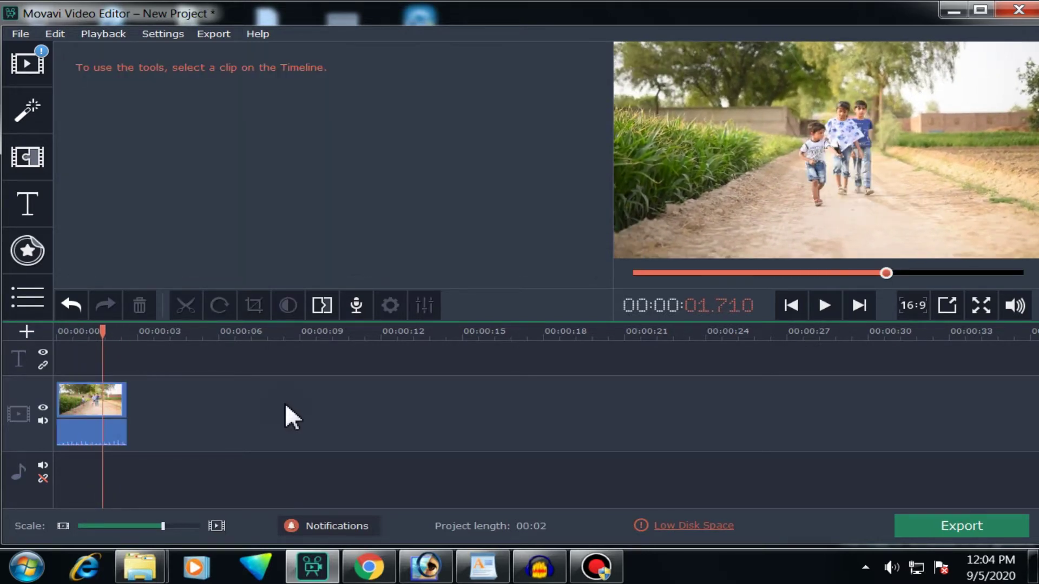
pyautogui.click(18, 70)
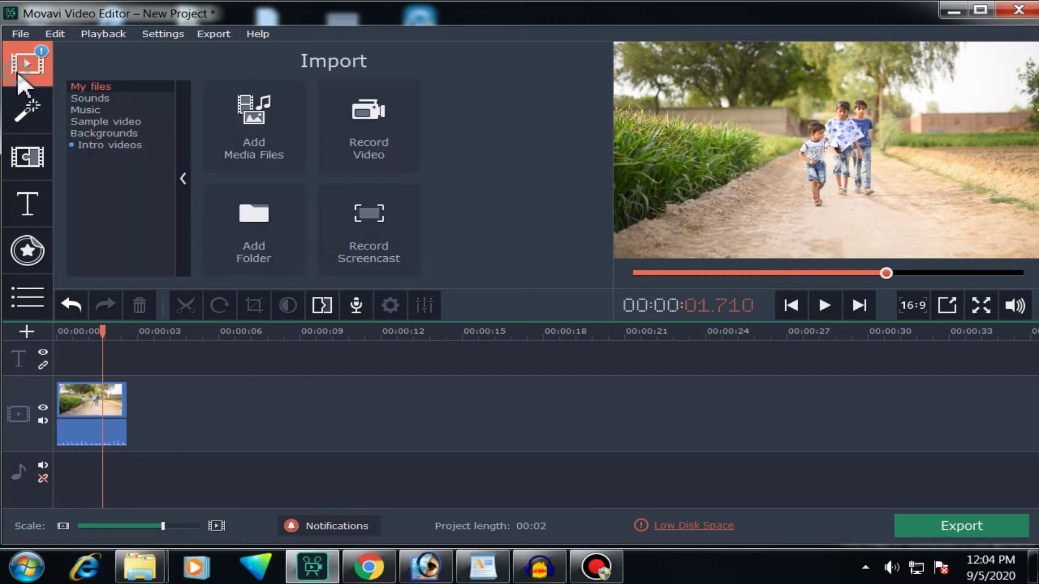
pyautogui.click(261, 134)
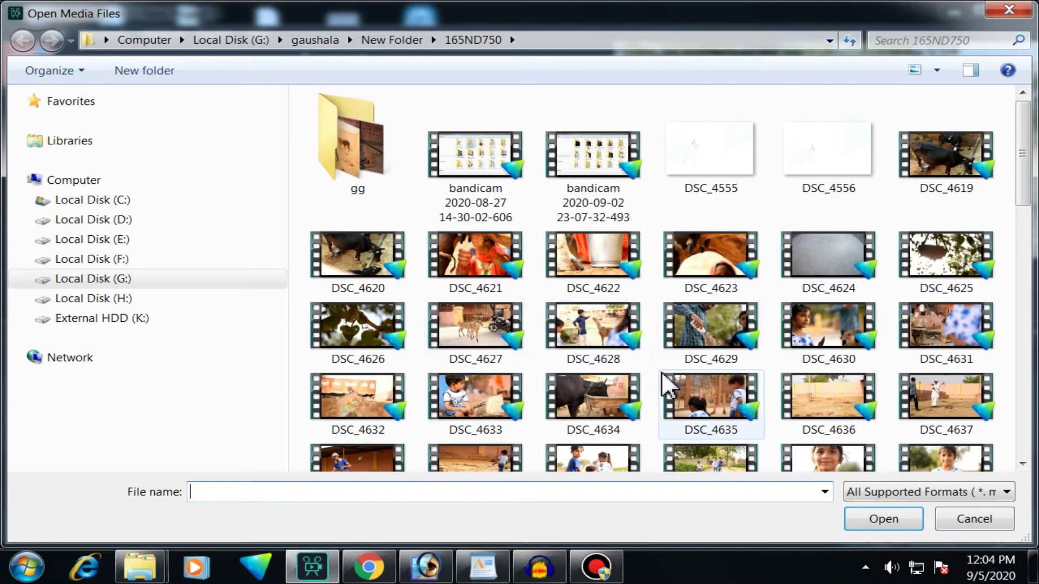
pyautogui.click(526, 346)
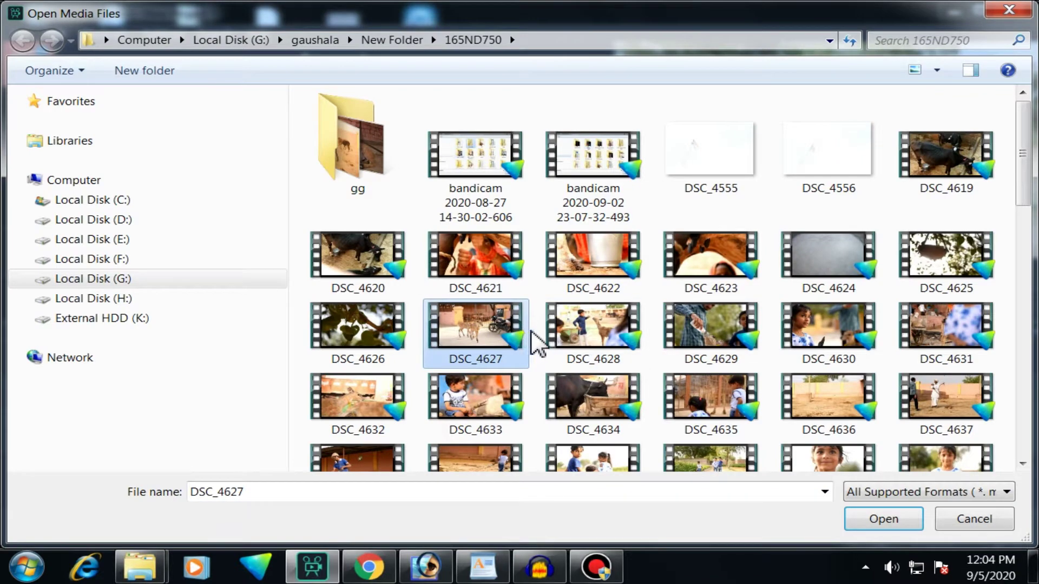
pyautogui.scroll(-6, 622, 347)
pyautogui.click(711, 292)
pyautogui.click(636, 306)
pyautogui.click(886, 519)
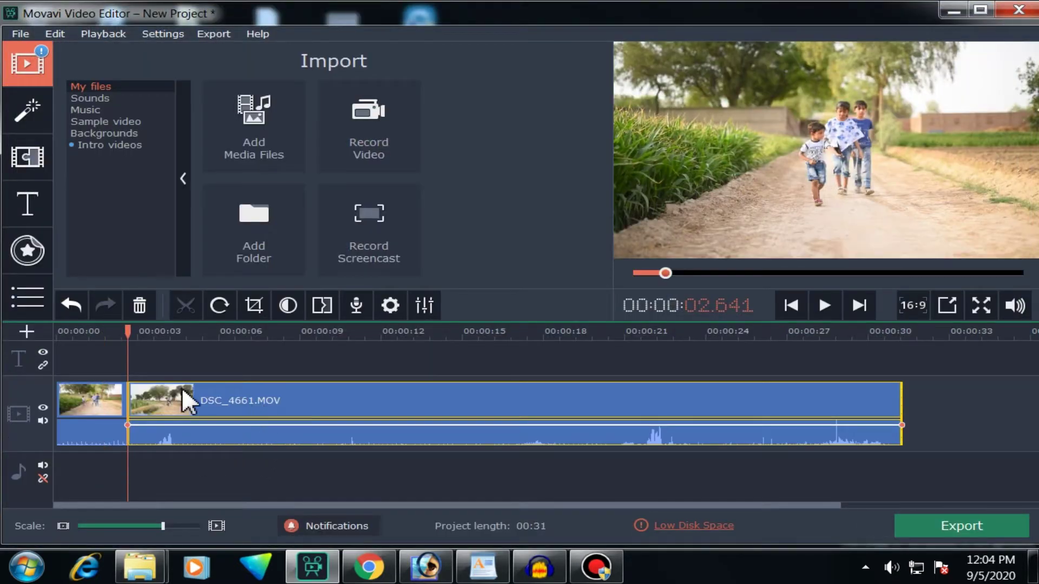
# Step: Split the DSC_4661.MOV clip at 12.750 seconds and delete the part after the cut
pyautogui.click(103, 394)
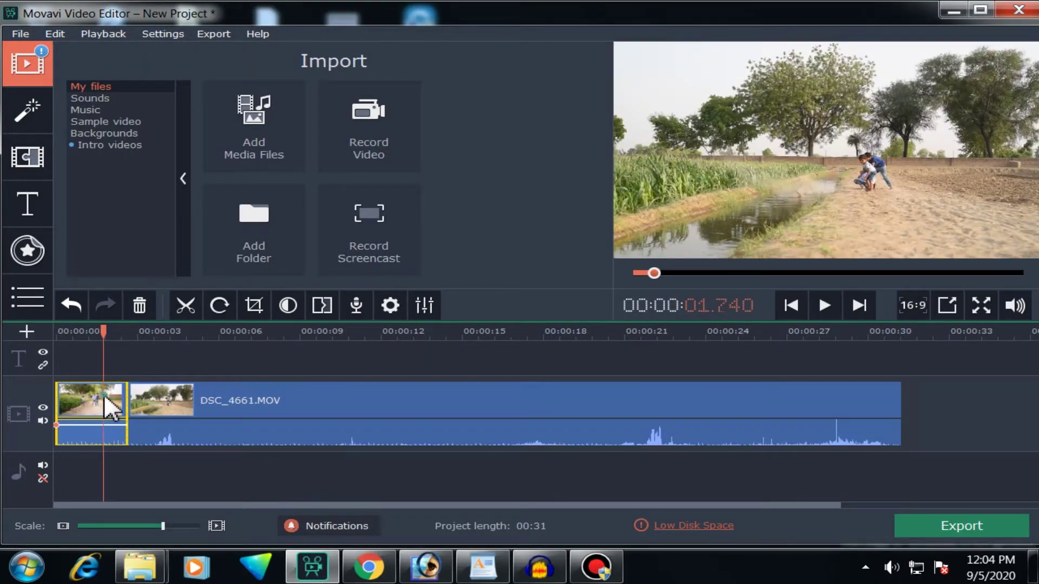
pyautogui.click(213, 411)
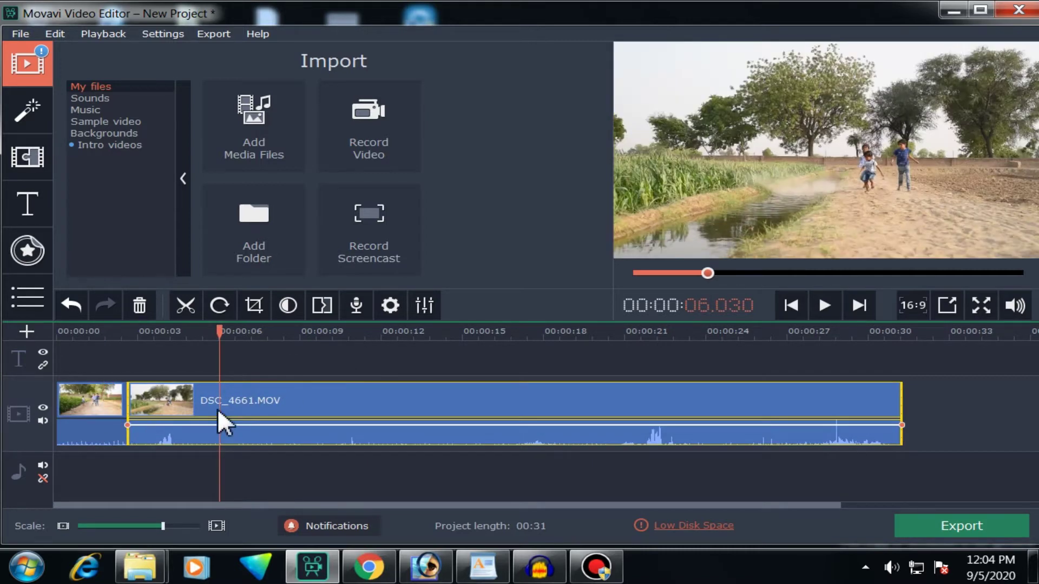
pyautogui.moveTo(229, 331); pyautogui.dragTo(405, 342)
pyautogui.click(403, 343)
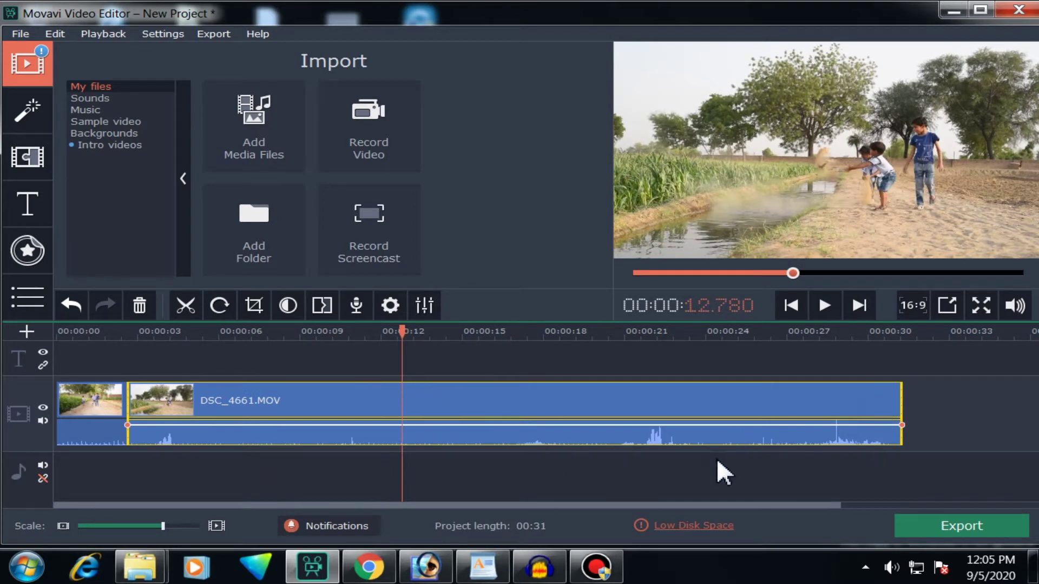
pyautogui.click(401, 400)
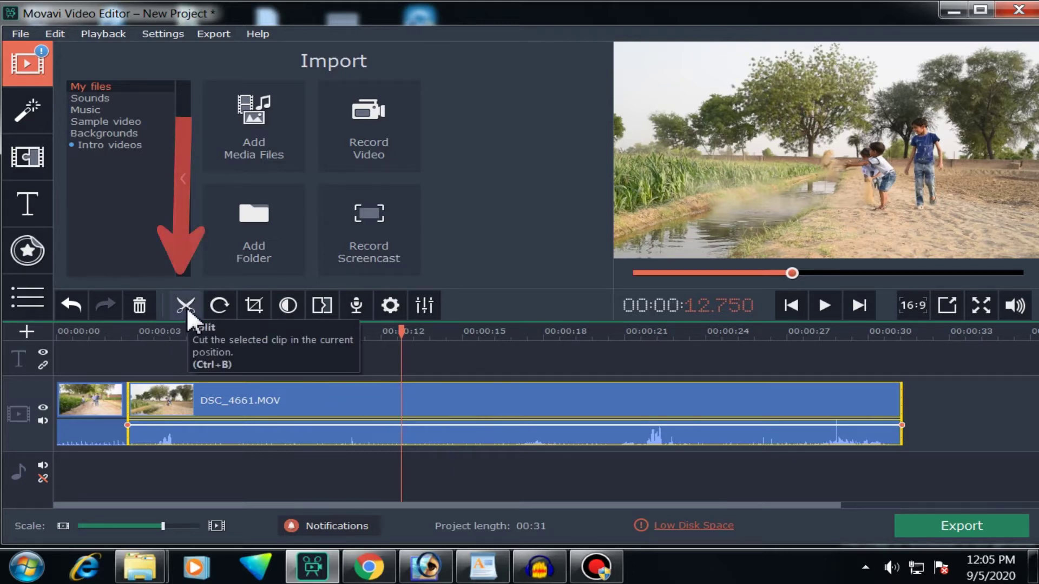
pyautogui.hotkey('ctrl', 'b')
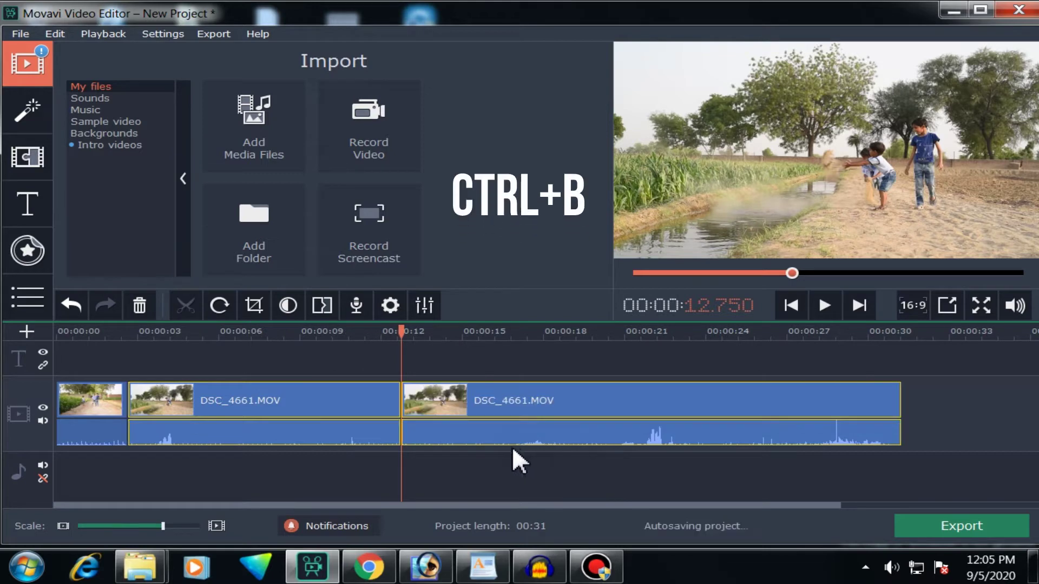
pyautogui.click(502, 399)
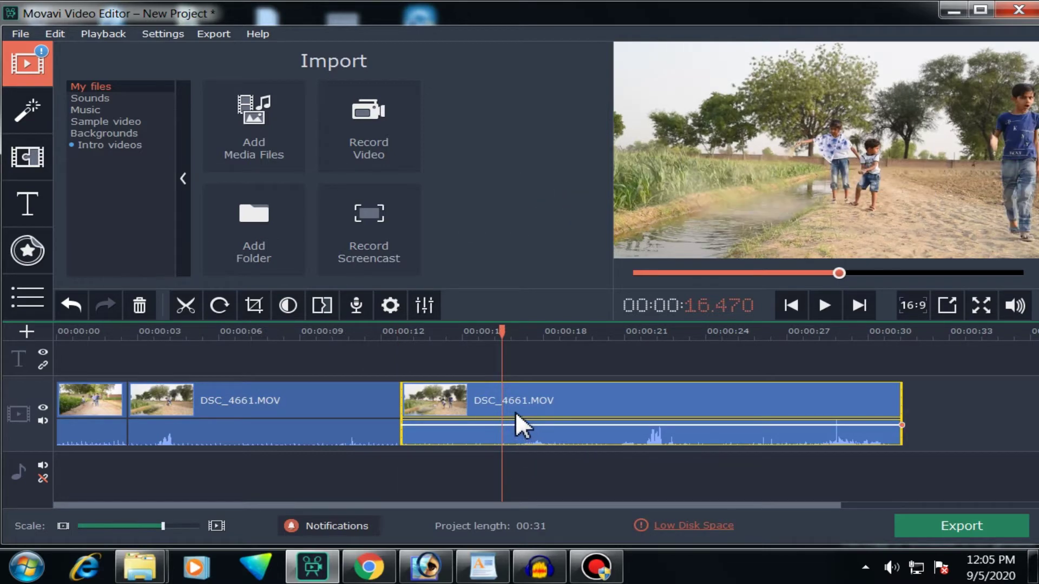
pyautogui.press('Delete')
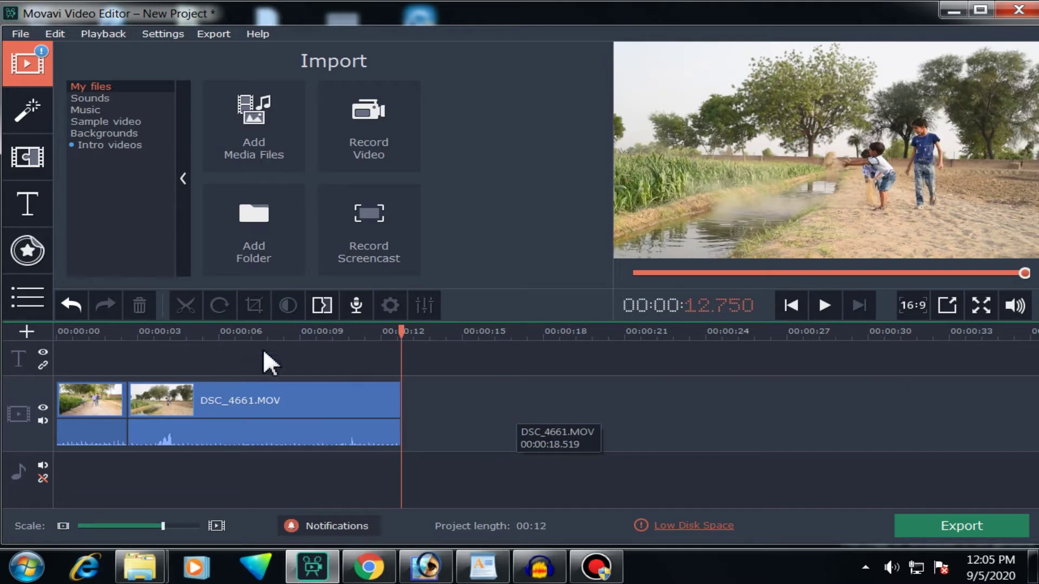
# Step: Play the project from the beginning and check the join between the two clips
pyautogui.click(150, 332)
pyautogui.click(58, 331)
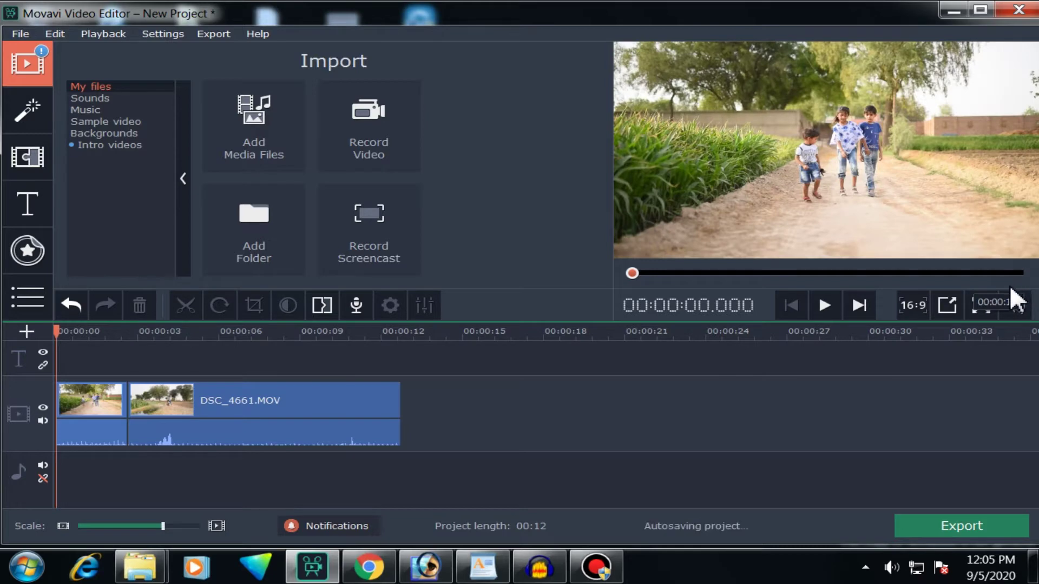
pyautogui.press('space')
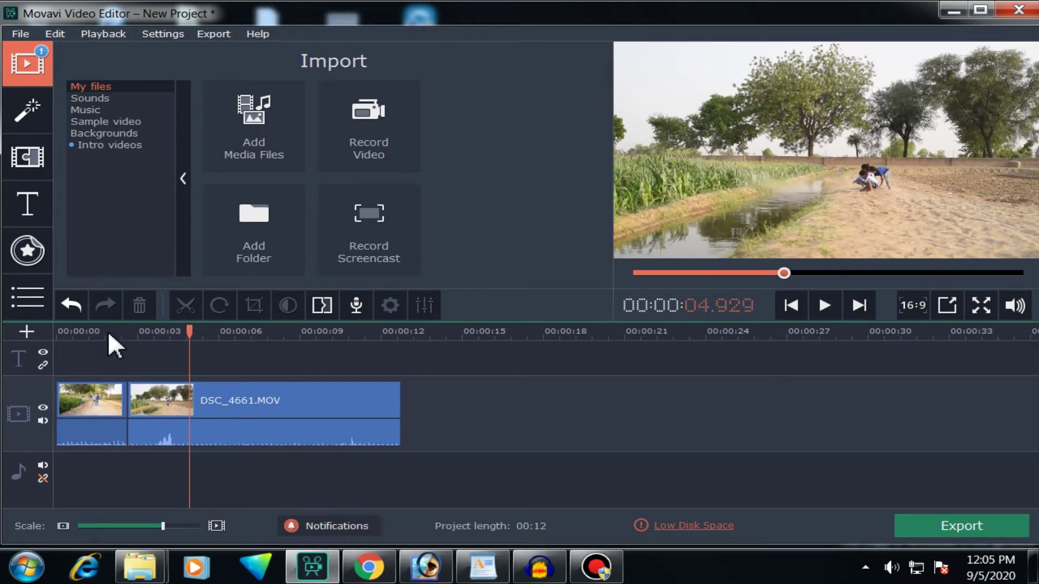
pyautogui.click(156, 428)
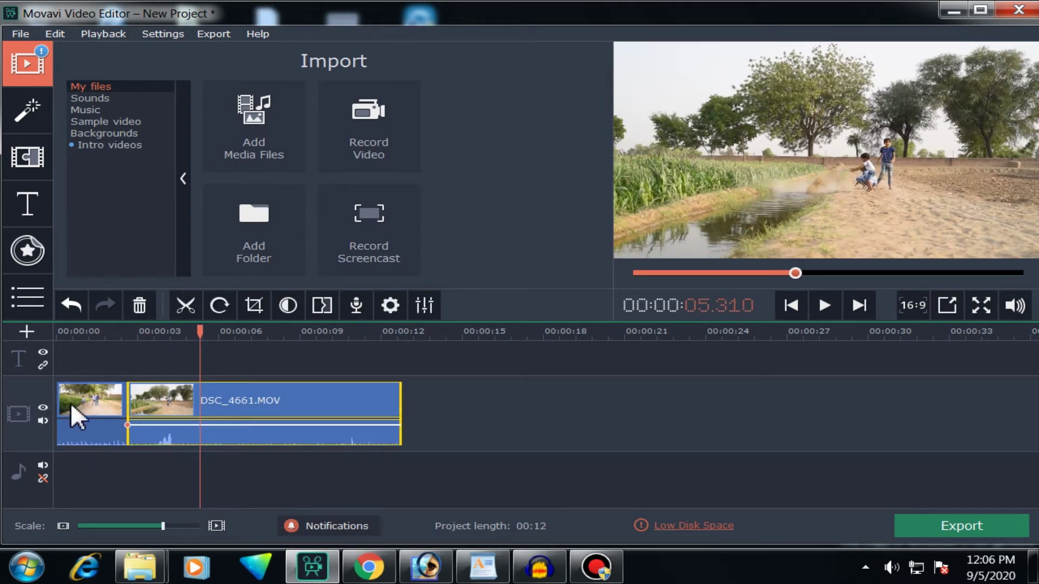
pyautogui.click(169, 393)
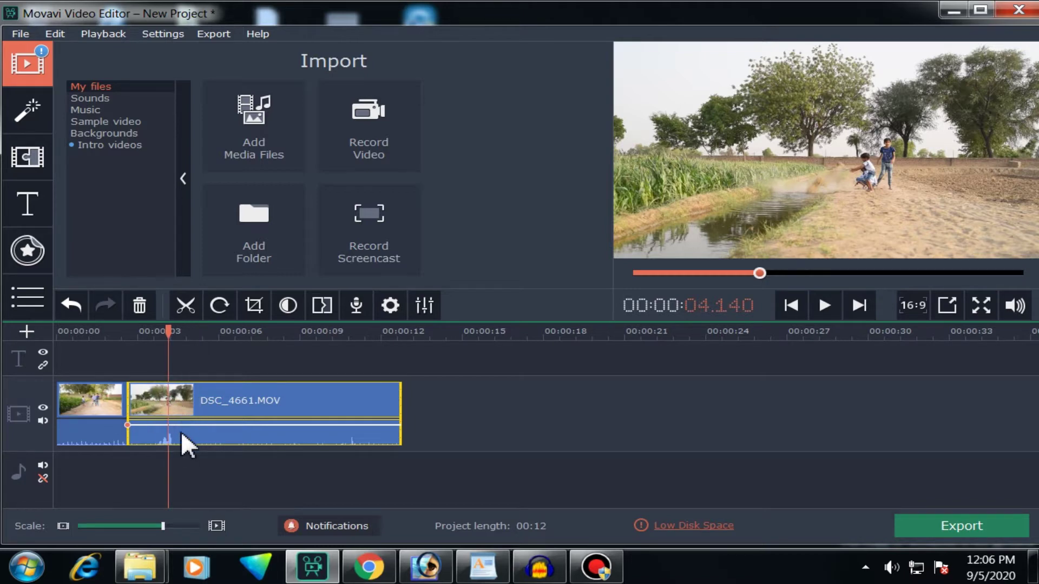
pyautogui.moveTo(207, 438)
pyautogui.mouseDown()
pyautogui.moveTo(207, 470)
pyautogui.moveTo(219, 469)
pyautogui.moveTo(210, 458)
pyautogui.mouseUp()
pyautogui.click(114, 331)
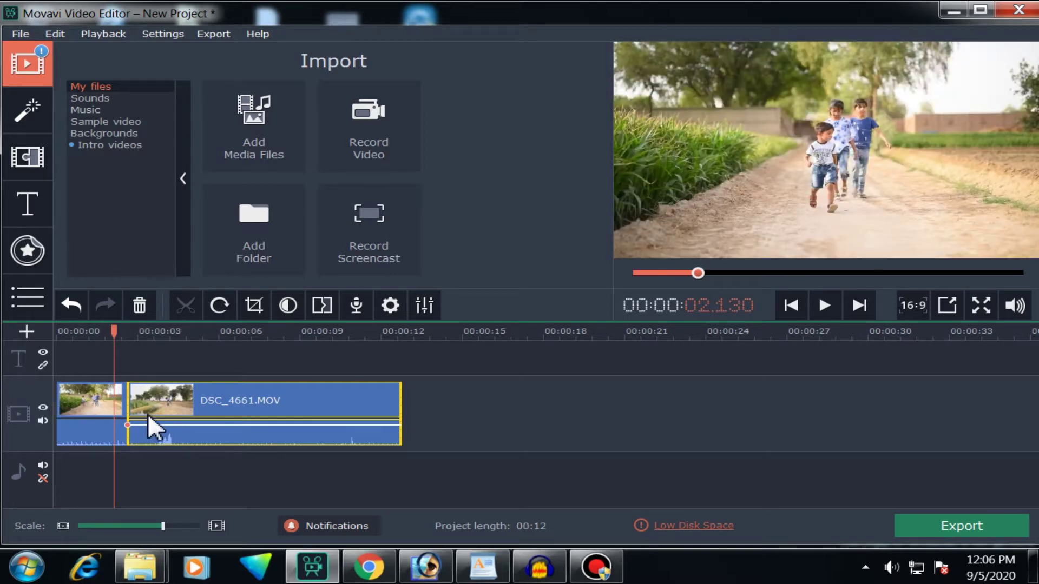
# Step: Browse the Featured transitions and preview Ken Burns - smooth and Ripple - smooth
pyautogui.click(28, 157)
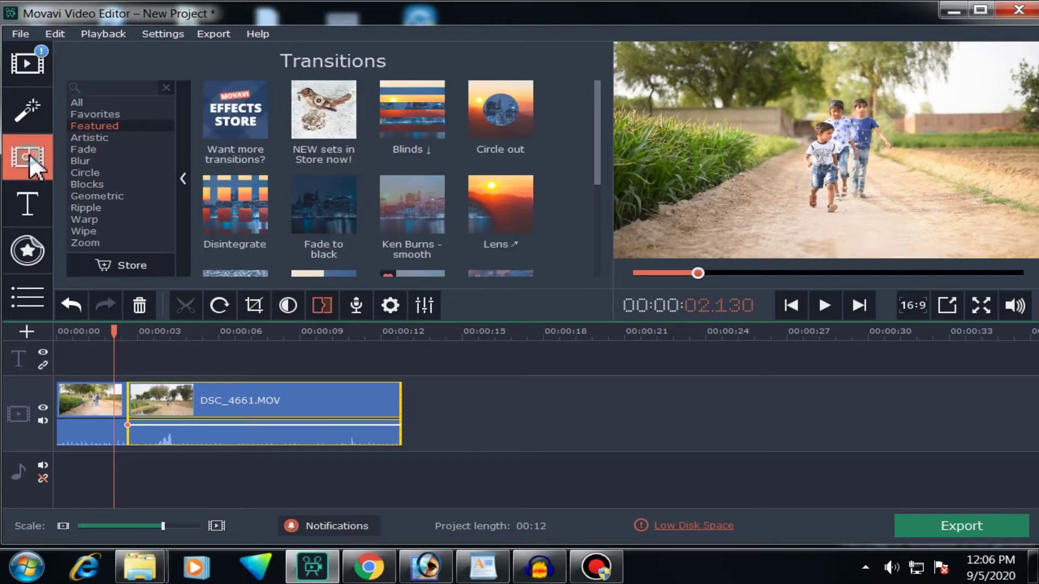
pyautogui.click(407, 139)
pyautogui.scroll(-1, 408, 145)
pyautogui.scroll(-1, 409, 147)
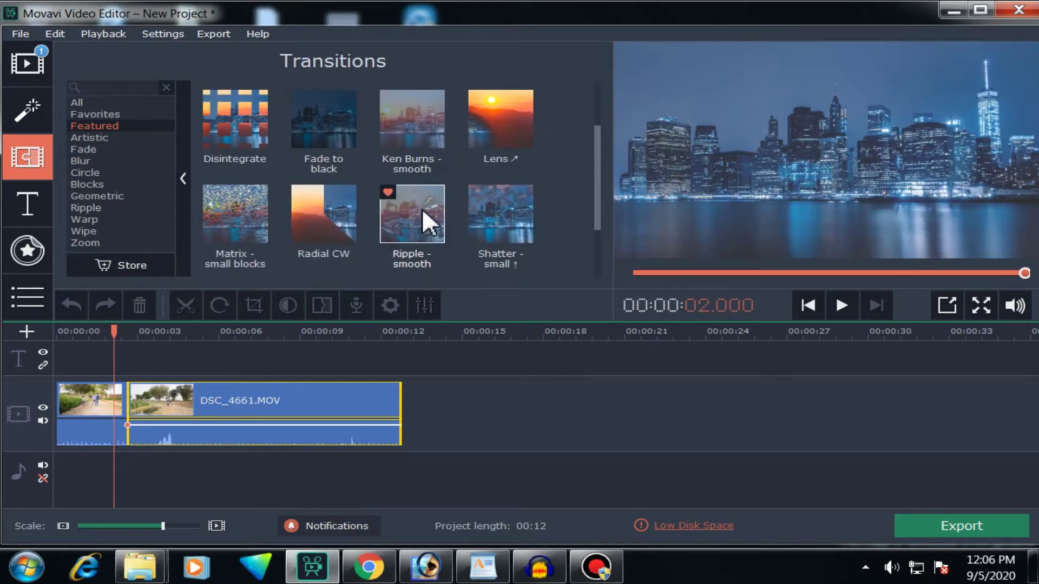
pyautogui.click(430, 198)
pyautogui.click(430, 135)
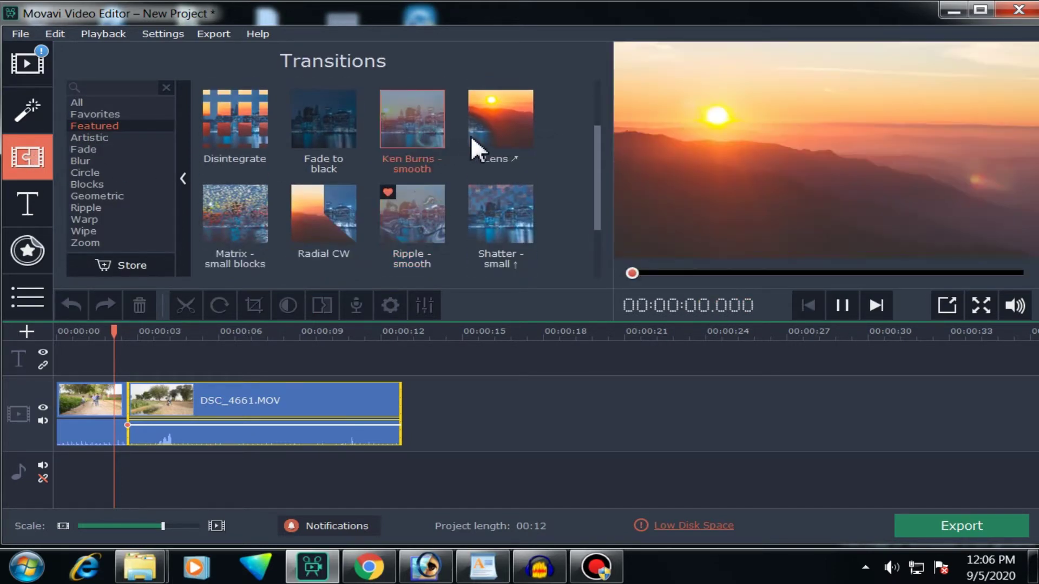
pyautogui.click(427, 216)
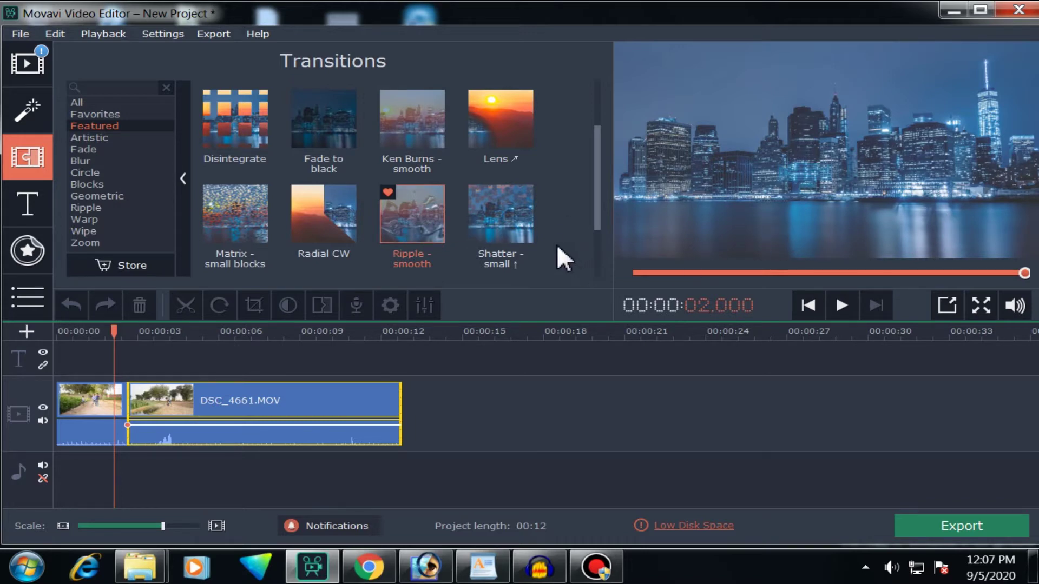
# Step: Add the Ripple - smooth transition between the two clips and play the project from the start
pyautogui.click(420, 211)
pyautogui.moveTo(415, 225); pyautogui.dragTo(105, 394)
pyautogui.click(61, 331)
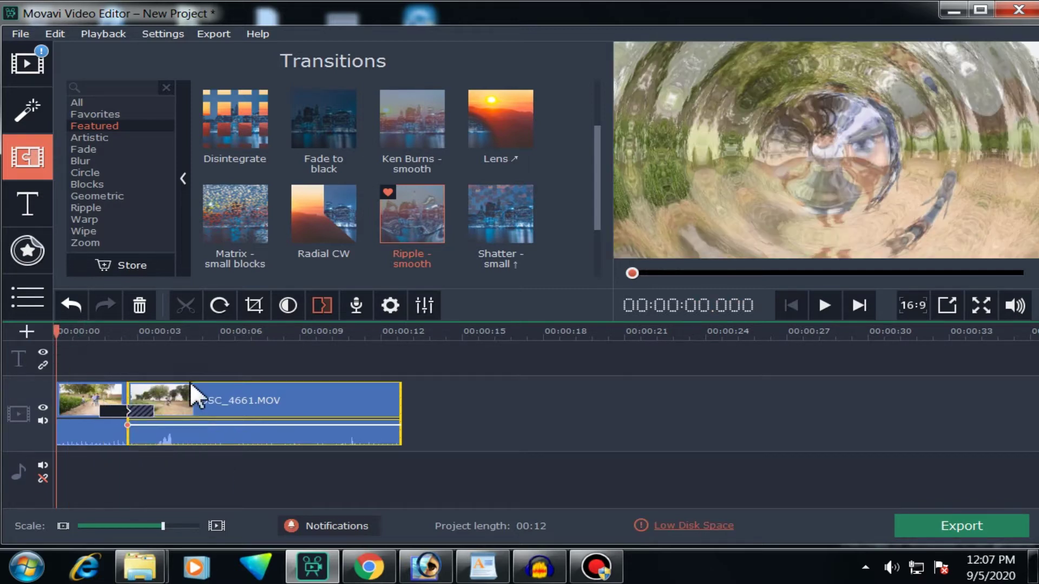
pyautogui.press('space')
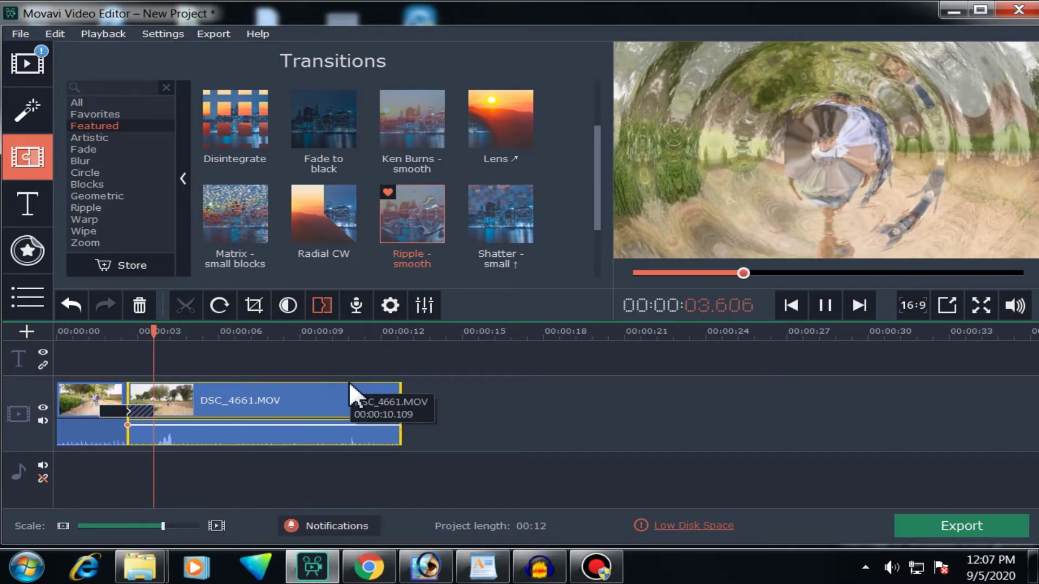
# Step: Replace the transition between the clips with the upward Shatter - small transition and play across the join
pyautogui.scroll(-1, 520, 179)
pyautogui.click(521, 178)
pyautogui.moveTo(521, 176); pyautogui.dragTo(162, 379)
pyautogui.moveTo(522, 198)
pyautogui.mouseDown()
pyautogui.moveTo(482, 204)
pyautogui.moveTo(476, 285)
pyautogui.moveTo(111, 394)
pyautogui.mouseUp()
pyautogui.click(97, 332)
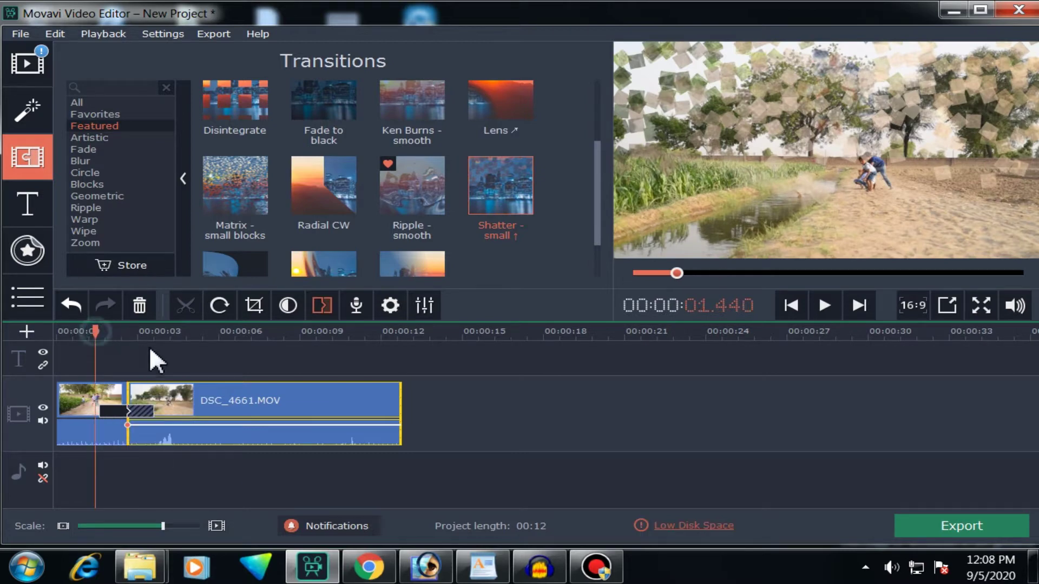
pyautogui.press('space')
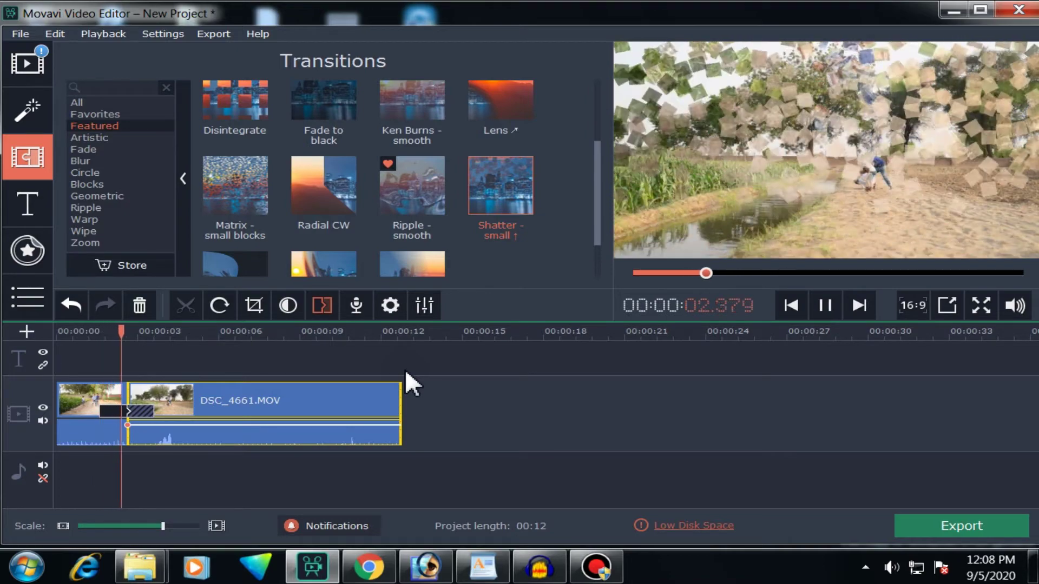
pyautogui.press('space')
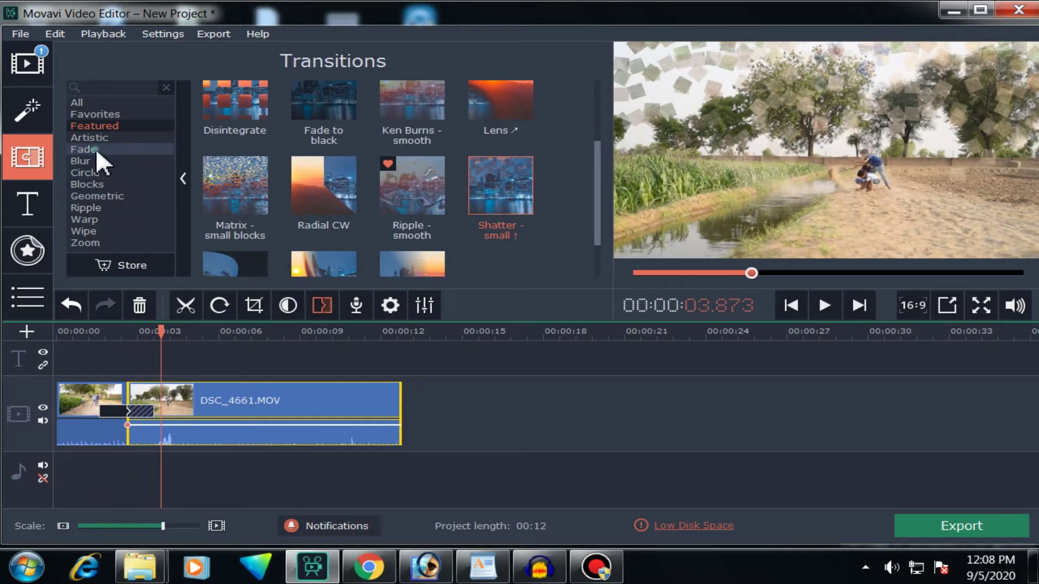
# Step: Try the Ken Burns - smooth and Ken Burns - intense fade transitions between the two clips
pyautogui.click(94, 150)
pyautogui.scroll(-1, 331, 160)
pyautogui.scroll(-2, 397, 181)
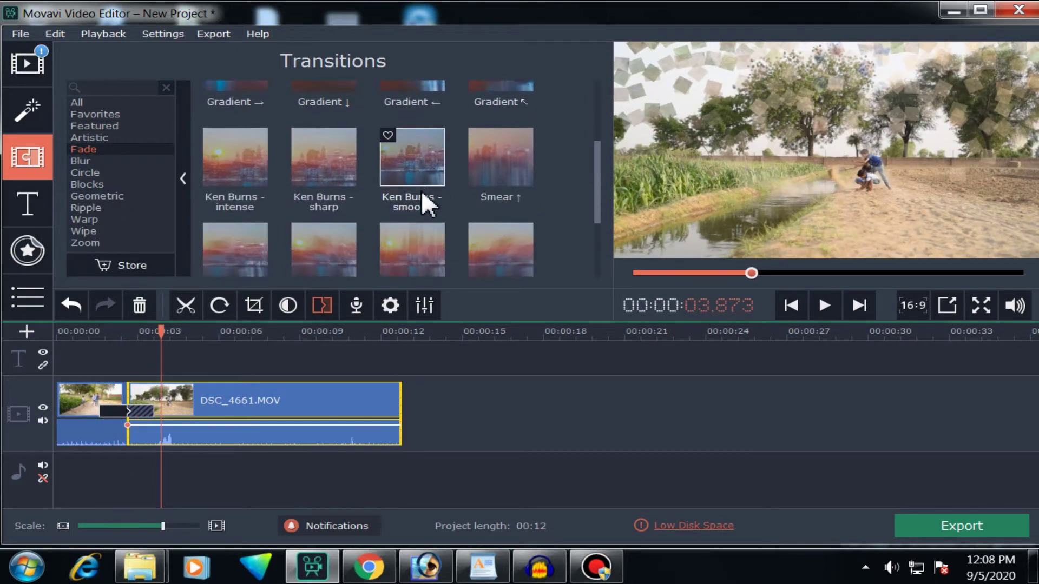
pyautogui.click(425, 167)
pyautogui.moveTo(427, 150); pyautogui.dragTo(105, 391)
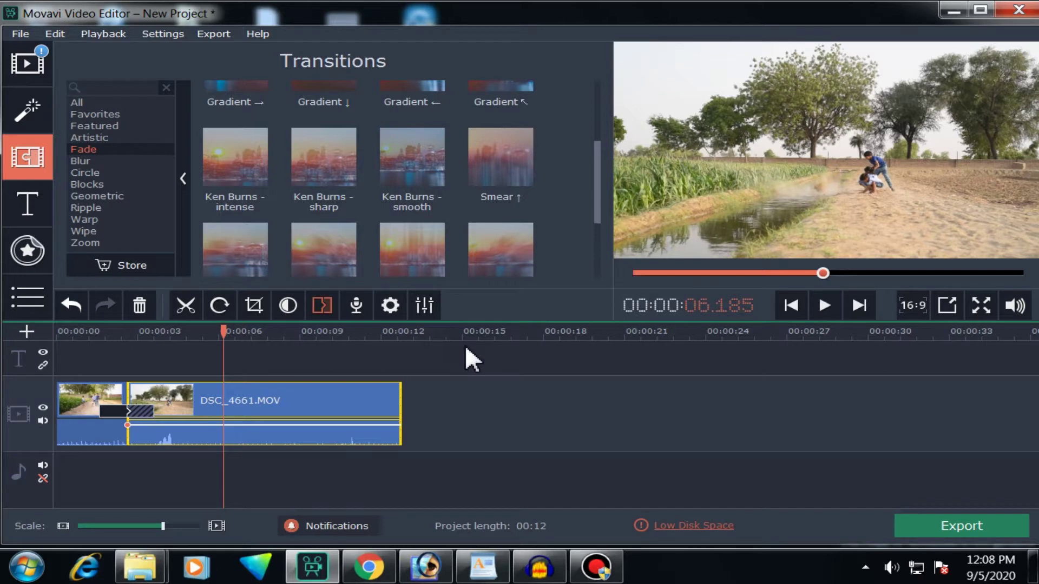
pyautogui.moveTo(260, 161); pyautogui.dragTo(102, 371)
# Step: Apply the rightward Gradient fade transition between the two clips, preview it in full screen, and return to the editor
pyautogui.scroll(3, 255, 200)
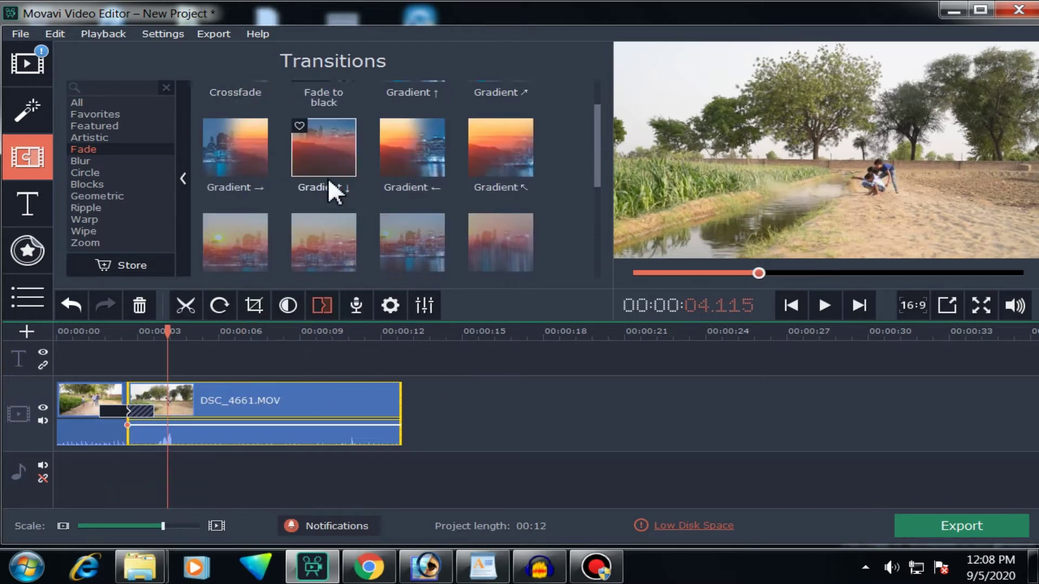
pyautogui.click(255, 200)
pyautogui.moveTo(255, 200); pyautogui.dragTo(109, 392)
pyautogui.click(100, 347)
pyautogui.press('space')
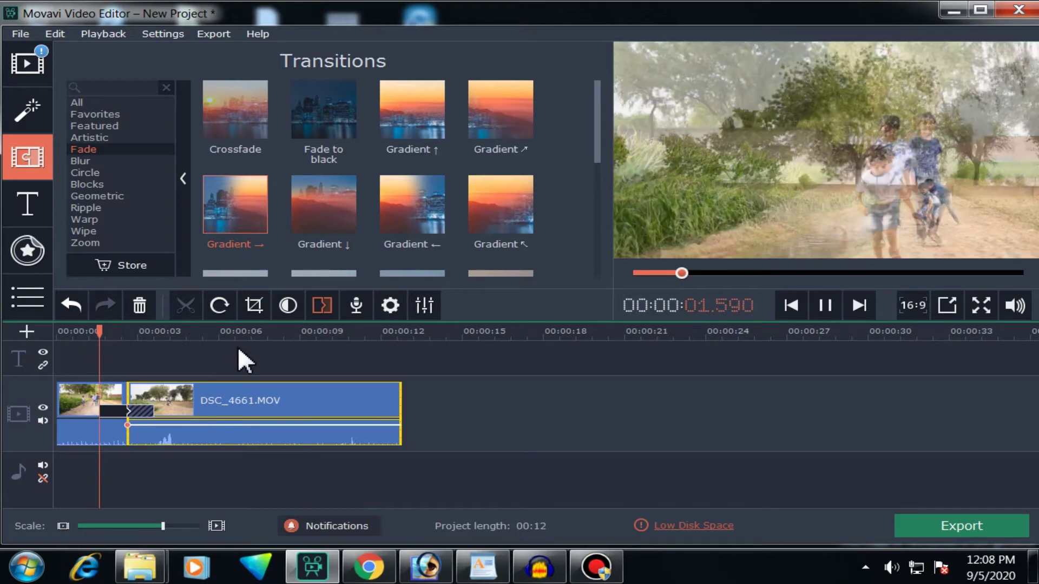
pyautogui.click(982, 305)
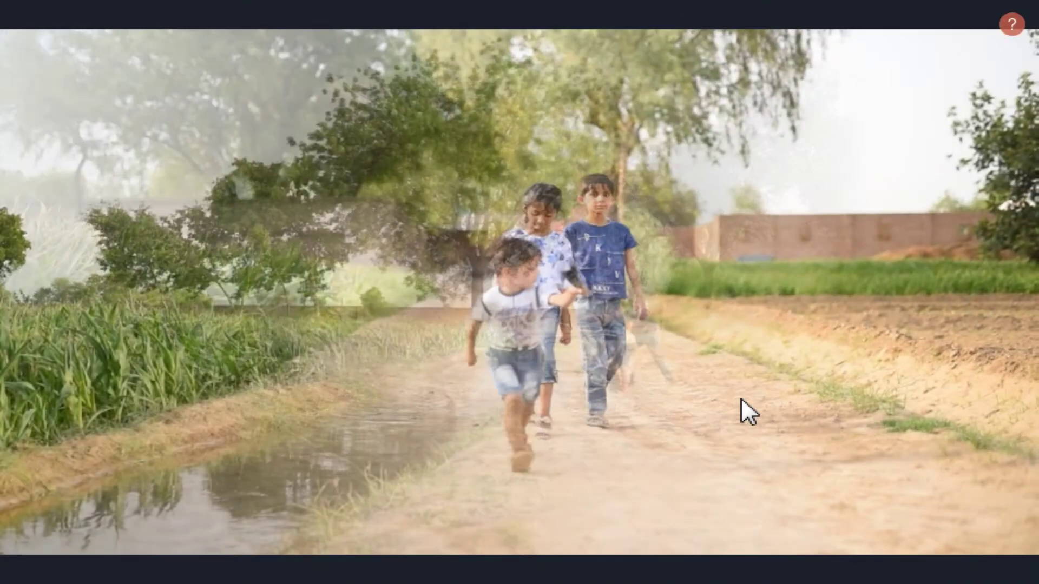
pyautogui.press('Escape')
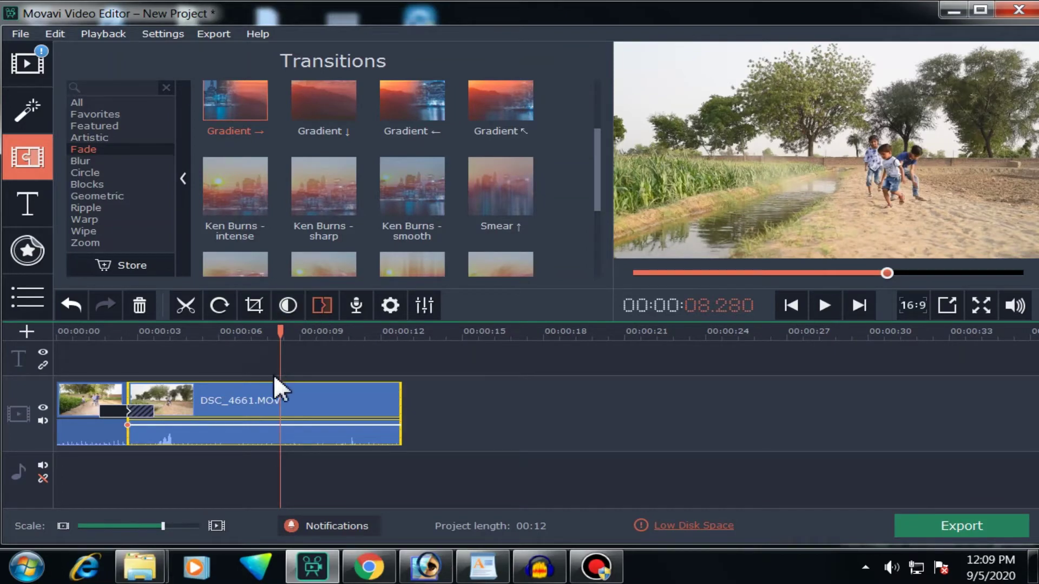
# Step: Open the color adjustments for the DSC_4661.MOV clip and review the manual adjustment options down to Hue and Temperature
pyautogui.click(288, 305)
pyautogui.click(288, 305)
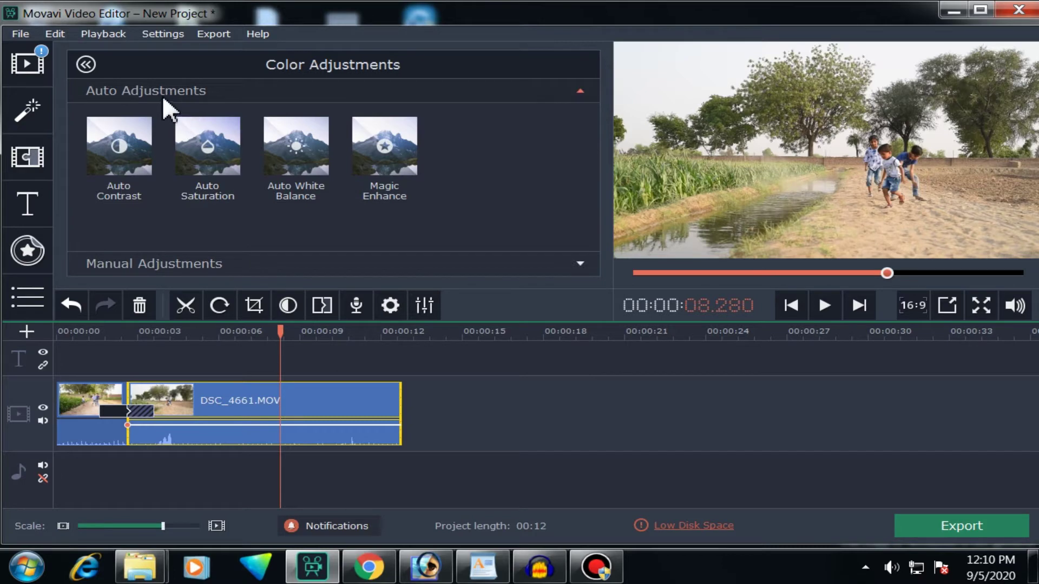
pyautogui.click(168, 264)
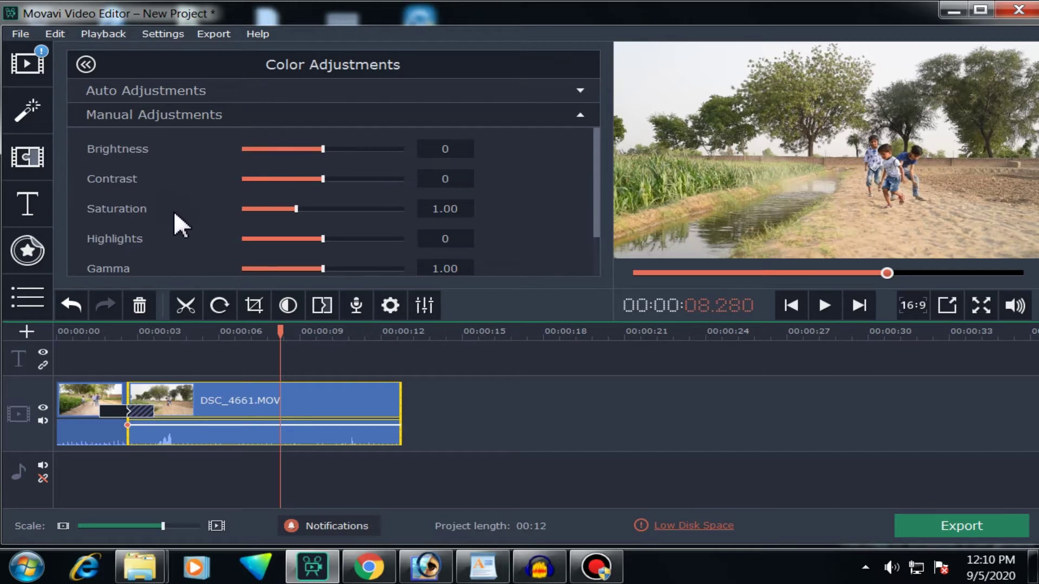
pyautogui.scroll(-1, 158, 249)
pyautogui.scroll(-1, 162, 259)
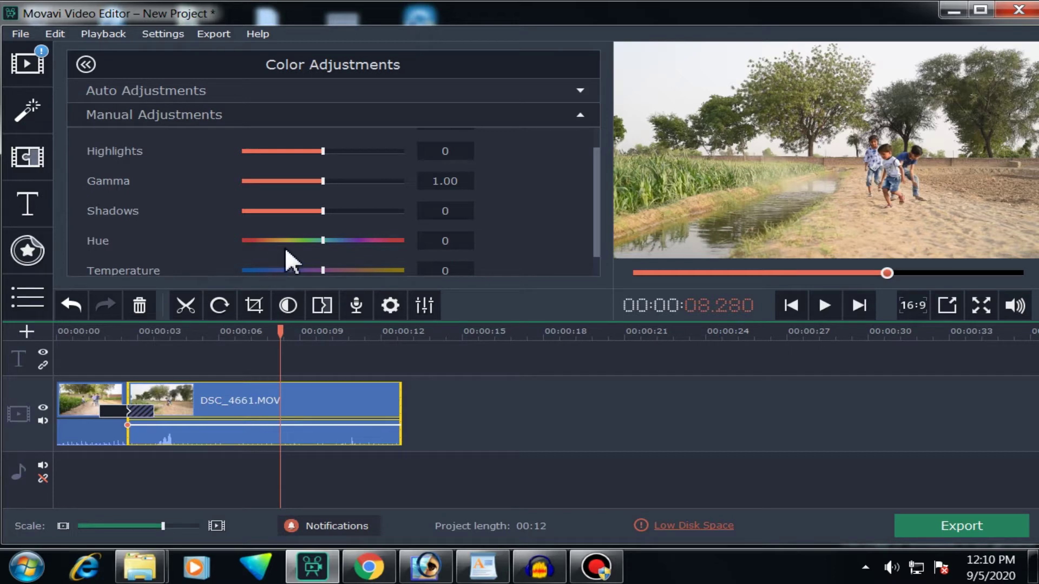
# Step: Review the manual color adjustment sliders from Brightness, Contrast and Saturation down to Temperature and Tint
pyautogui.scroll(2, 355, 251)
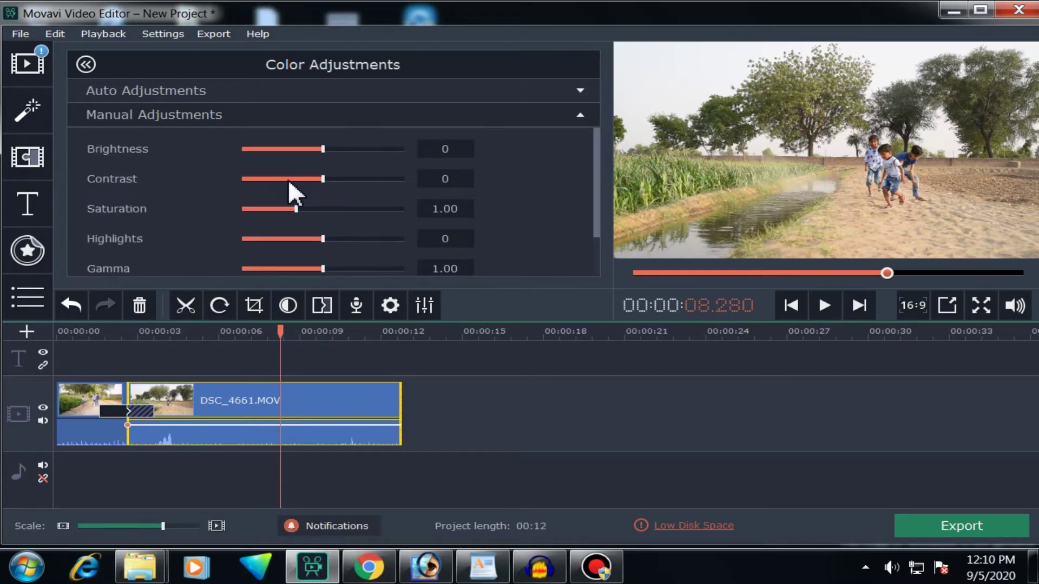
pyautogui.click(323, 178)
pyautogui.click(327, 211)
pyautogui.click(280, 209)
pyautogui.scroll(-3, 335, 249)
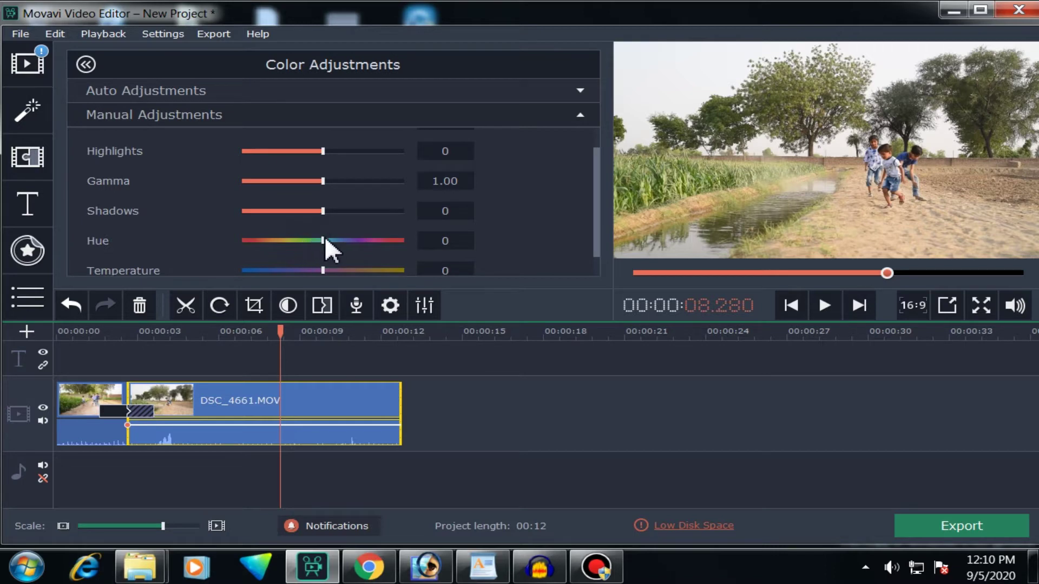
pyautogui.scroll(-2, 288, 271)
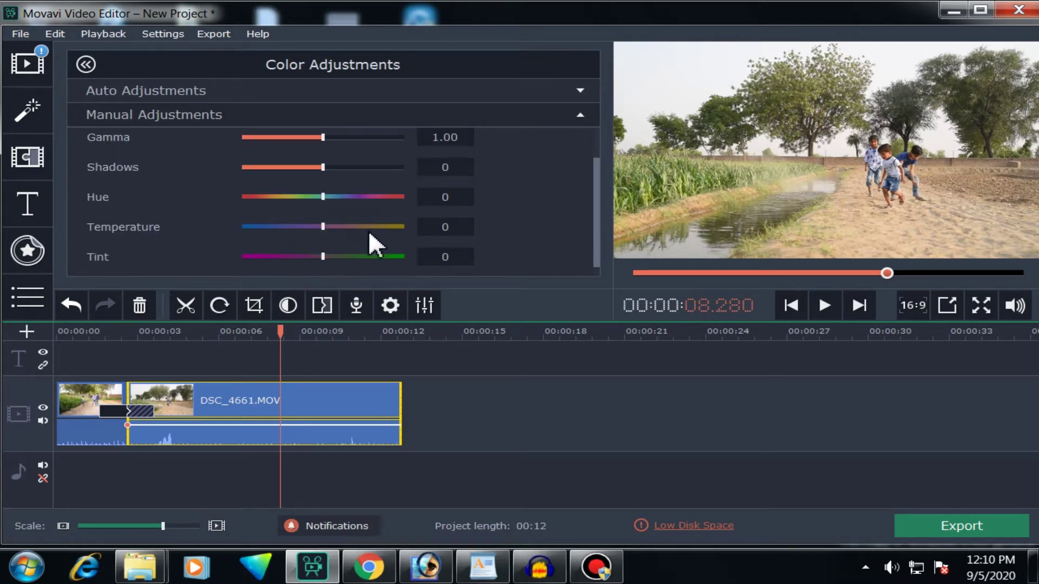
# Step: Crop the DSC_4661.MOV clip to a smaller frame around the playing children and apply the crop
pyautogui.click(254, 306)
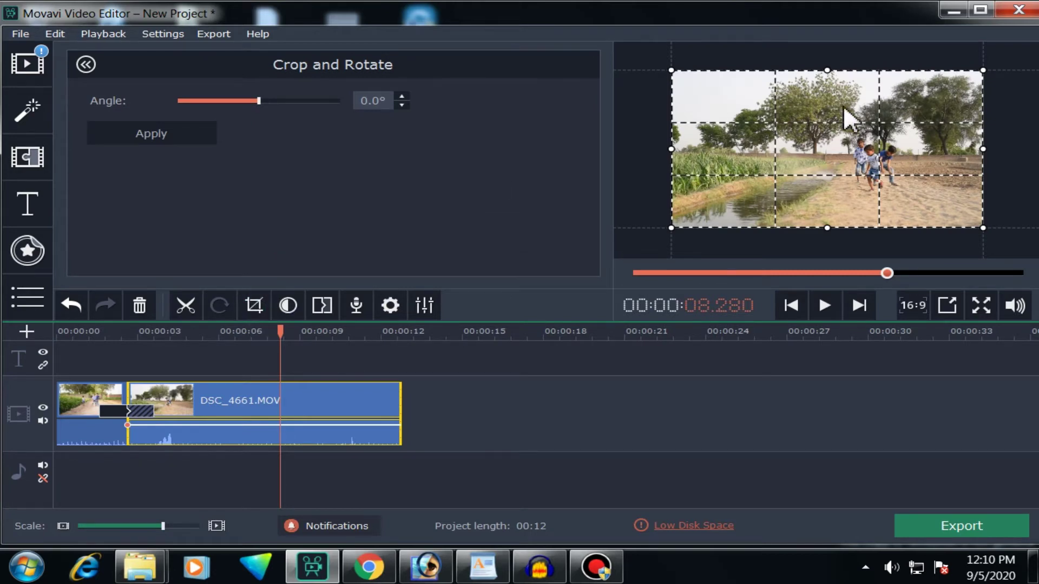
pyautogui.moveTo(672, 71); pyautogui.dragTo(795, 127)
pyautogui.moveTo(898, 179); pyautogui.dragTo(872, 157)
pyautogui.moveTo(963, 209); pyautogui.dragTo(939, 198)
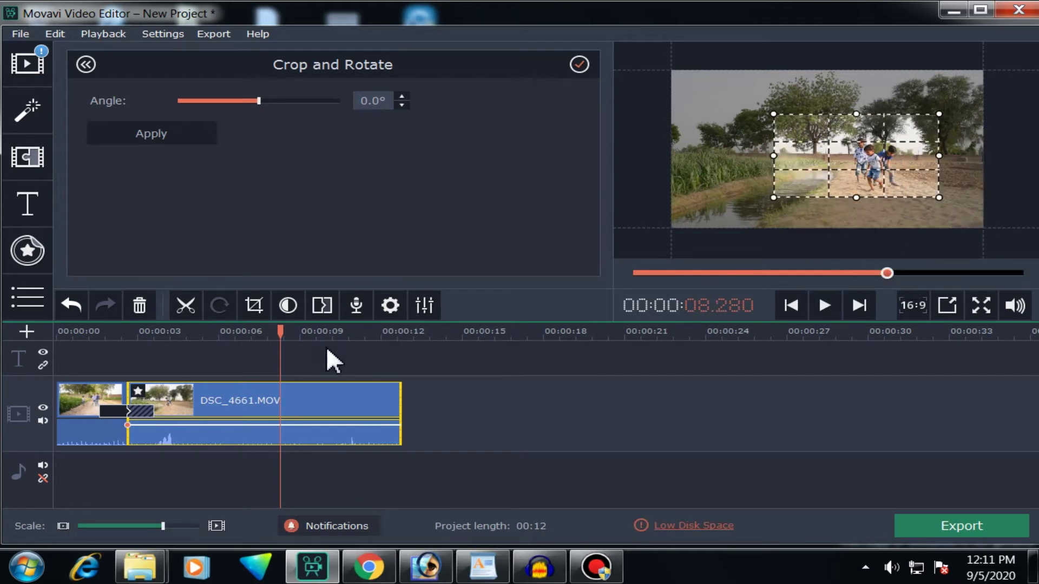
pyautogui.click(295, 360)
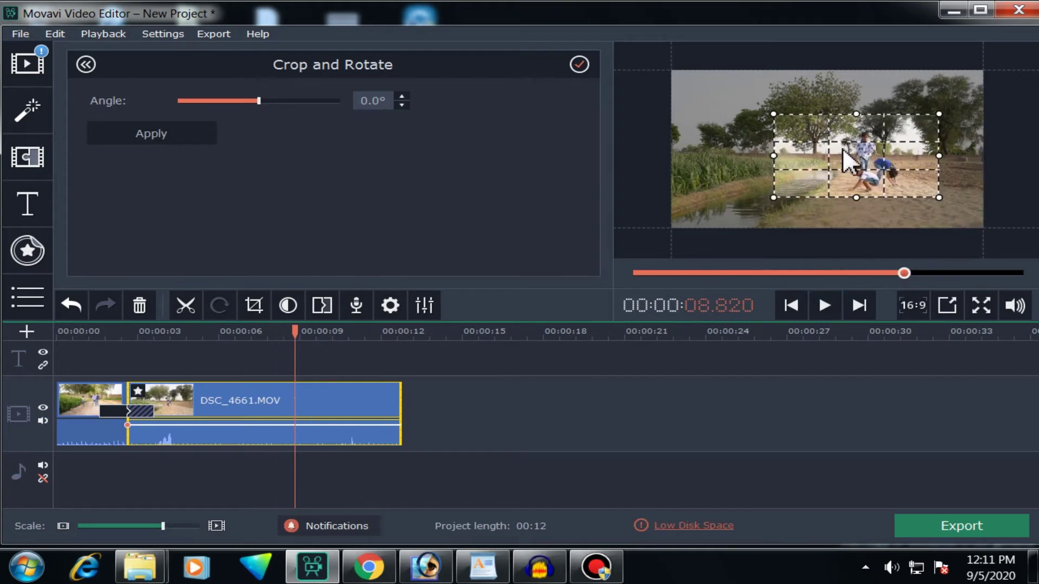
pyautogui.click(146, 133)
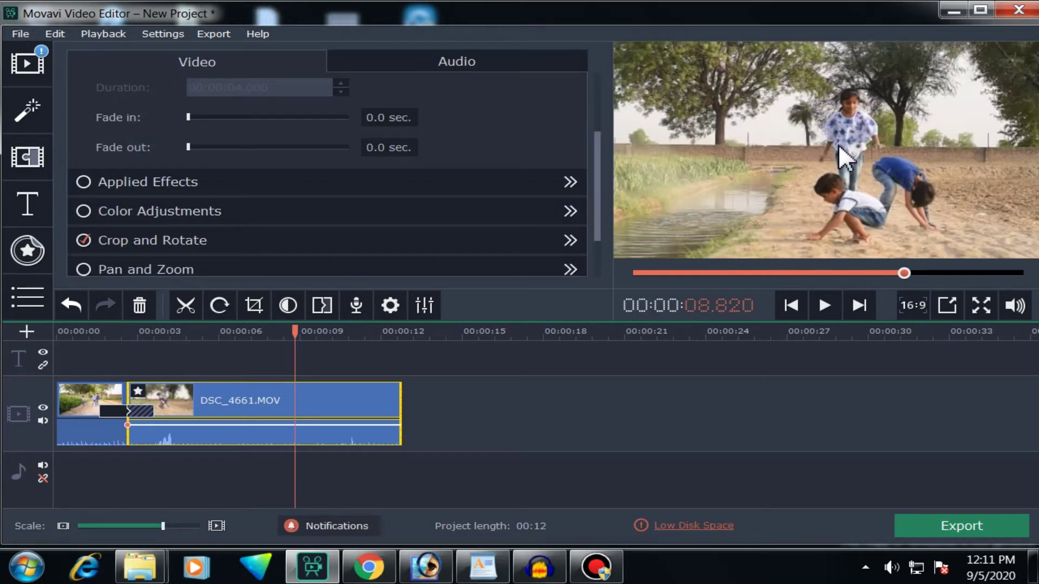
# Step: Undo the crop on the DSC_4661.MOV clip, play the original framing and deselect the clip
pyautogui.hotkey('ctrl', 'z')
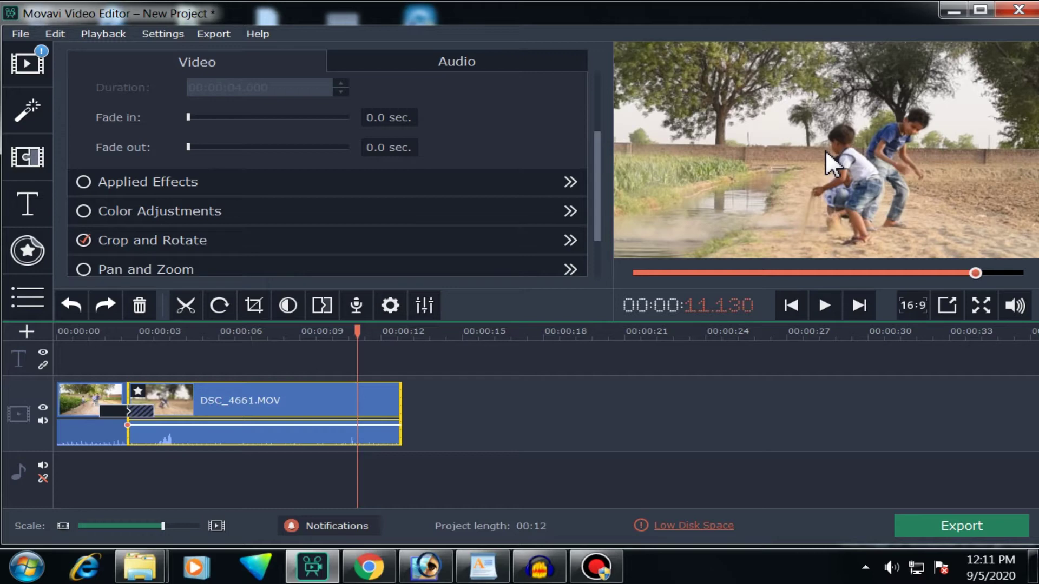
pyautogui.hotkey('ctrl', 'z')
pyautogui.hotkey('ctrl', 'z')
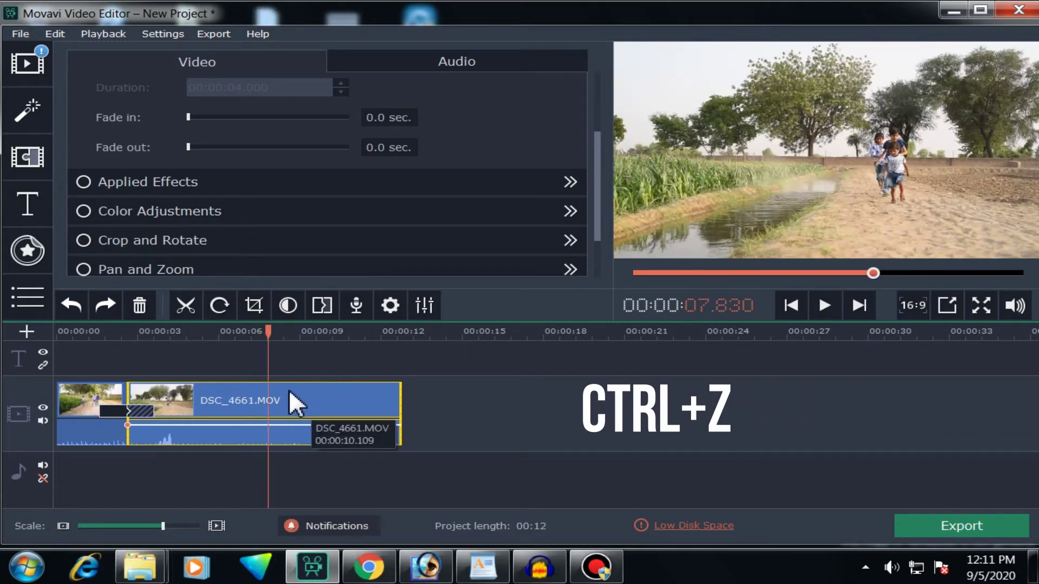
pyautogui.click(236, 331)
pyautogui.press('space')
pyautogui.click(470, 378)
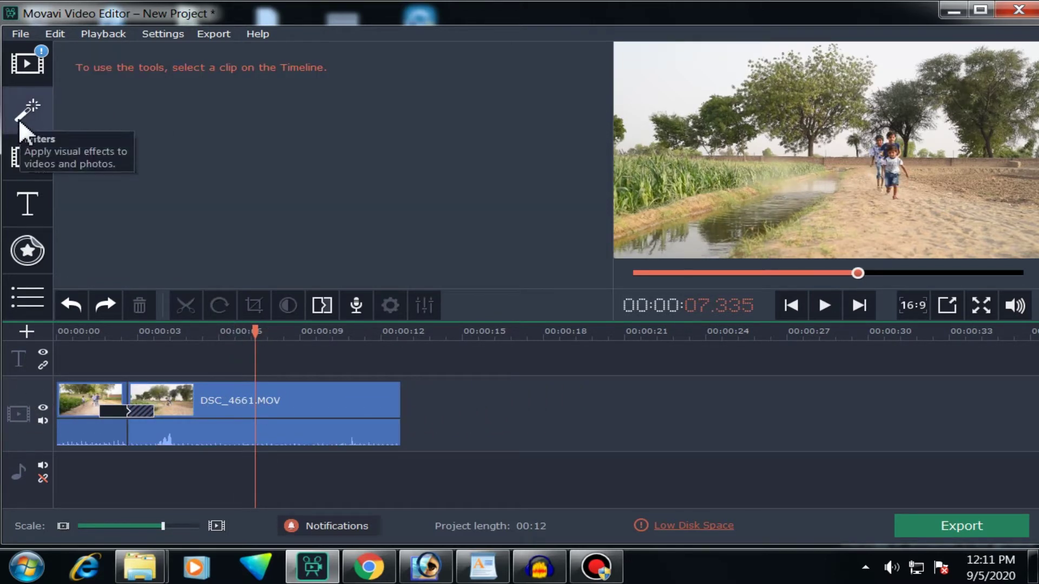
# Step: Apply the Camera shake filter to the first clip, preview it in full screen and return to the editor
pyautogui.click(27, 92)
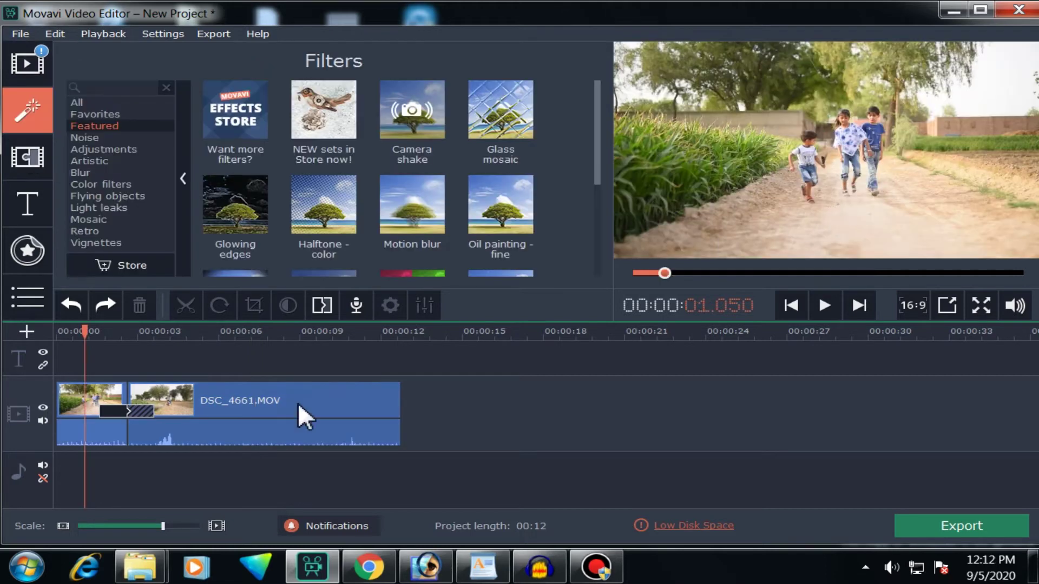
pyautogui.click(103, 399)
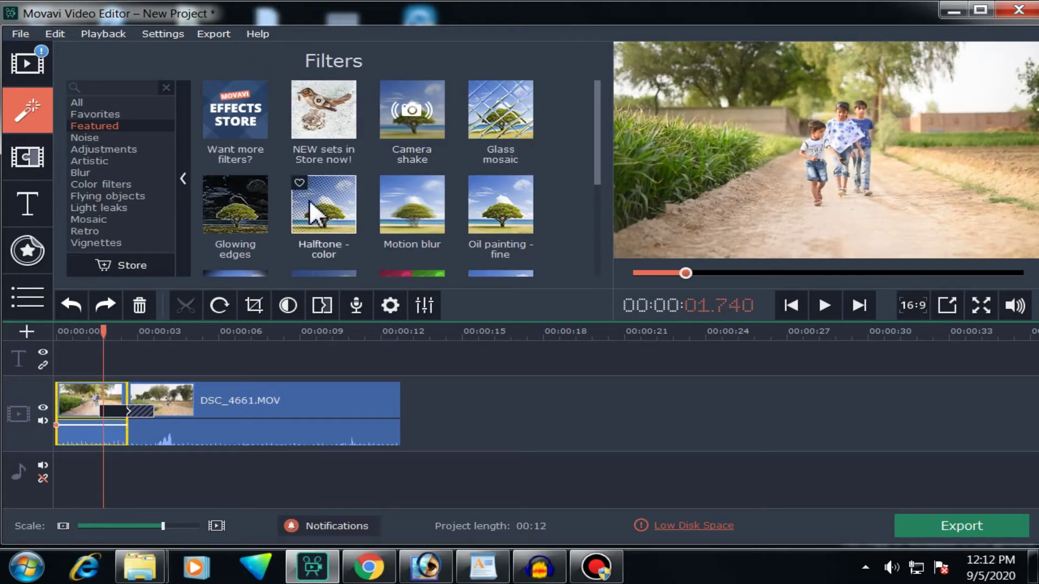
pyautogui.click(425, 116)
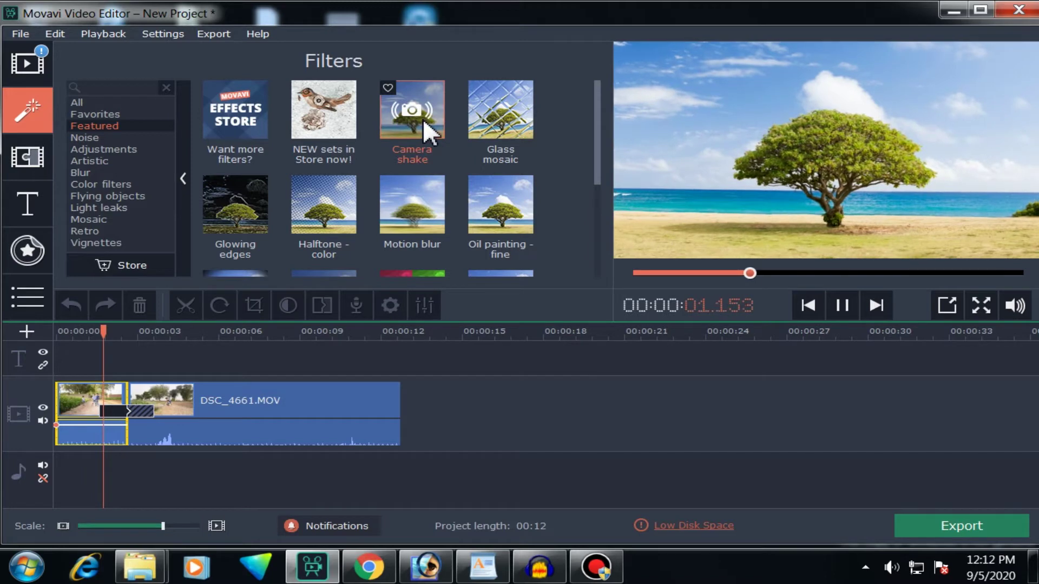
pyautogui.moveTo(420, 99); pyautogui.dragTo(73, 401)
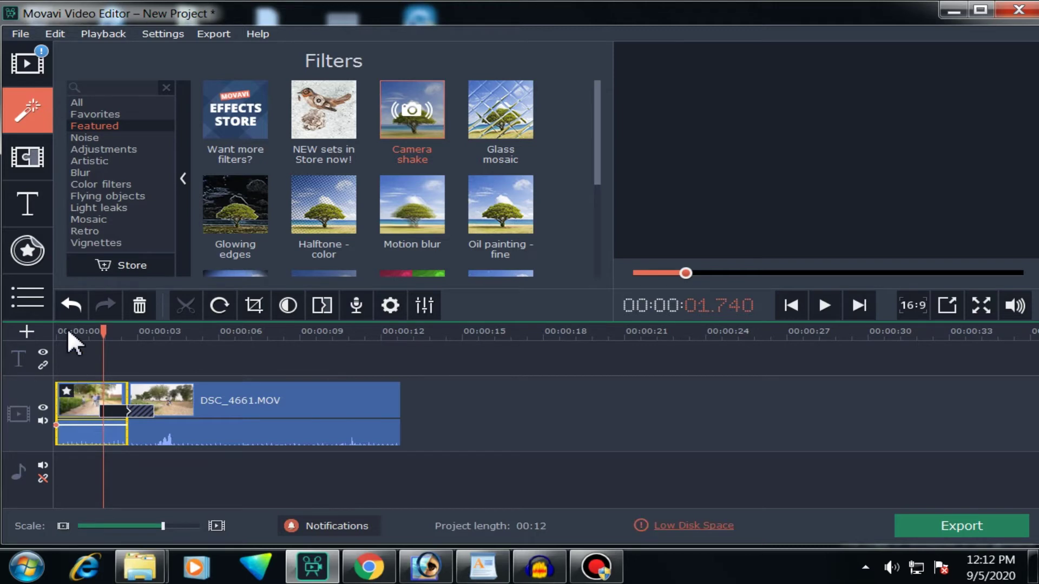
pyautogui.click(145, 331)
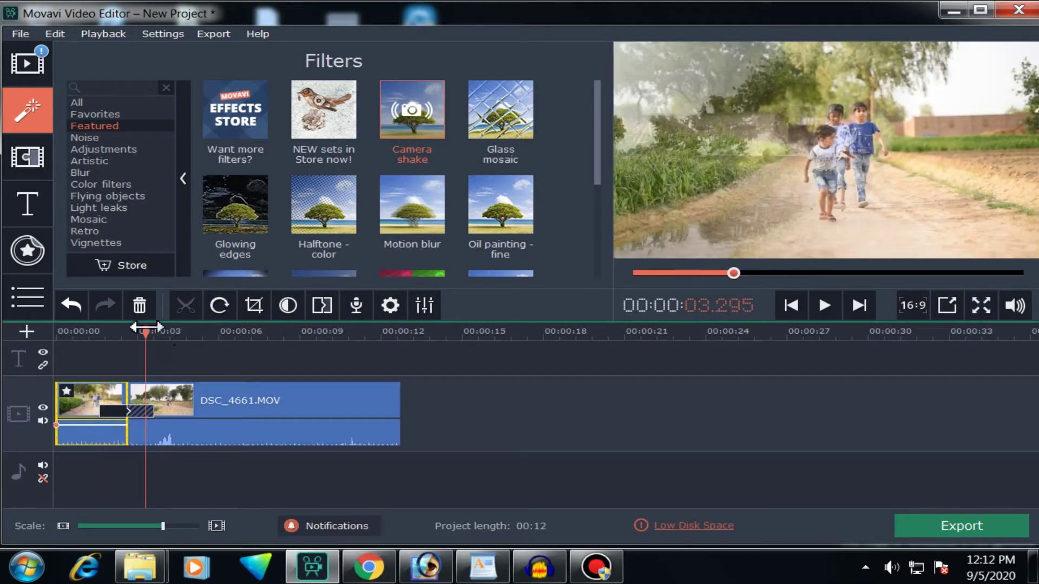
pyautogui.click(982, 307)
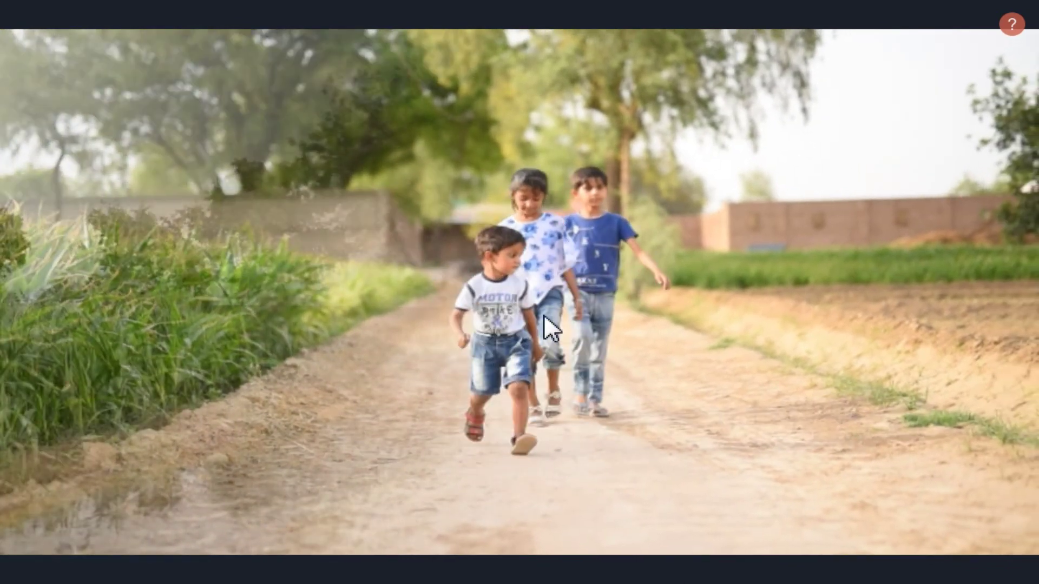
pyautogui.press('Escape')
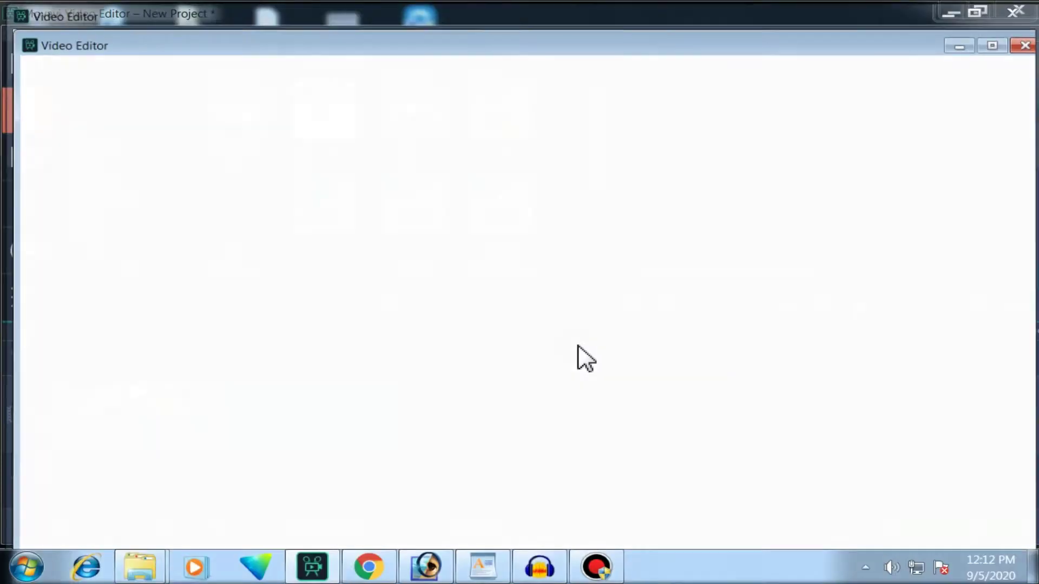
# Step: Add a vignette-style filter with dark corners to the first clip
pyautogui.scroll(-2, 249, 199)
pyautogui.click(249, 199)
pyautogui.moveTo(243, 194); pyautogui.dragTo(74, 402)
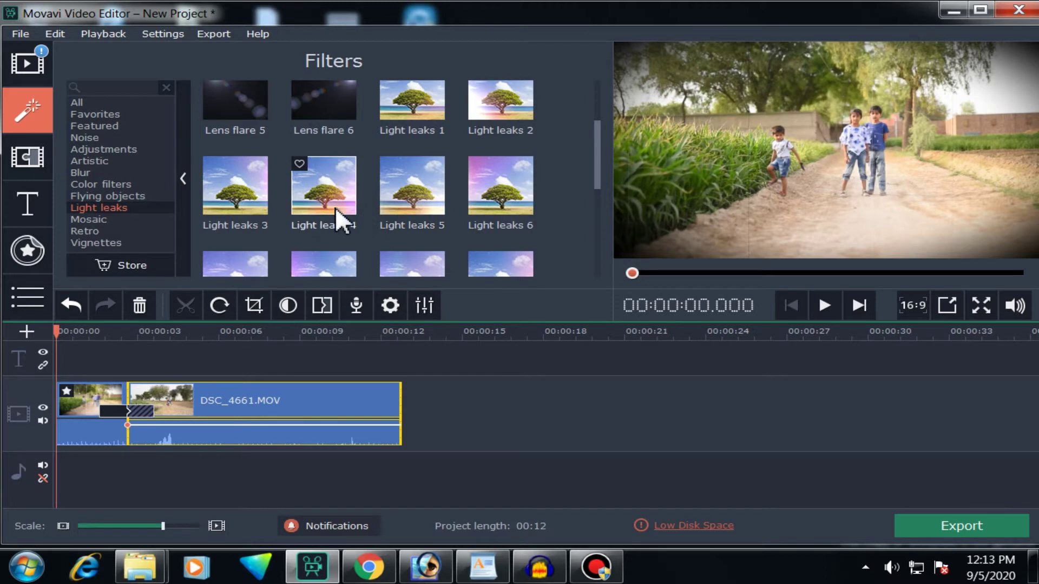
# Step: Preview the Light leaks 6 filter and apply it to the first clip
pyautogui.scroll(1, 335, 209)
pyautogui.scroll(1, 402, 160)
pyautogui.scroll(-2, 373, 208)
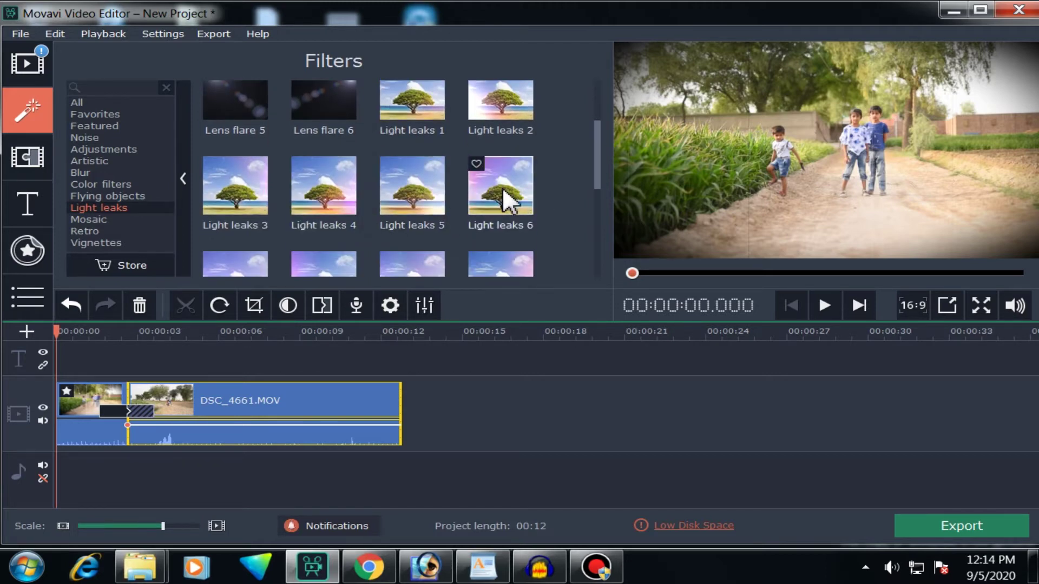
pyautogui.click(503, 187)
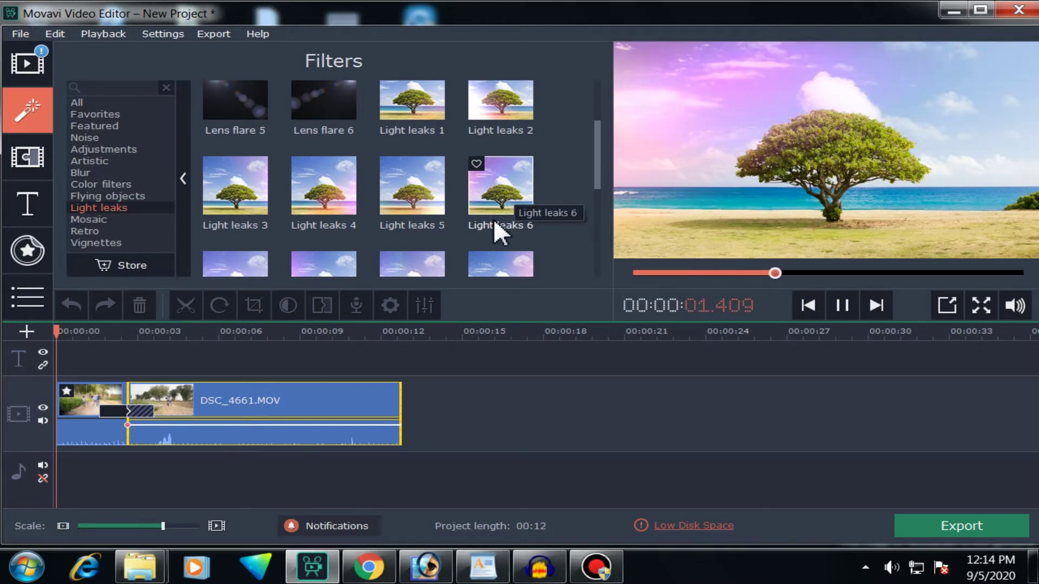
pyautogui.moveTo(511, 181)
pyautogui.mouseDown()
pyautogui.moveTo(489, 225)
pyautogui.moveTo(65, 404)
pyautogui.moveTo(76, 400)
pyautogui.mouseUp()
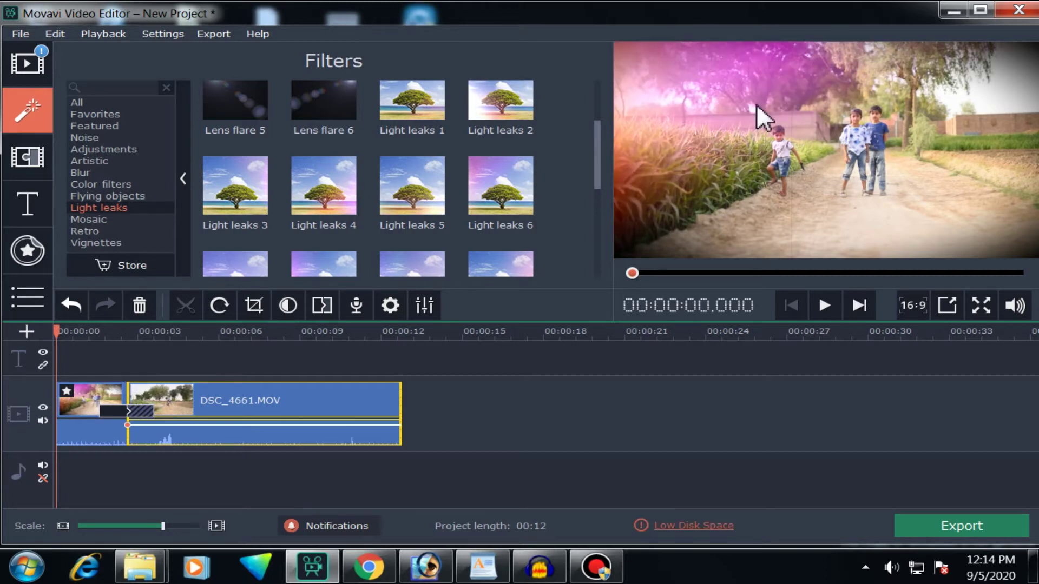
# Step: Browse further filters in the Light leaks, Retro, Mosaic and Artistic categories
pyautogui.scroll(-1, 334, 244)
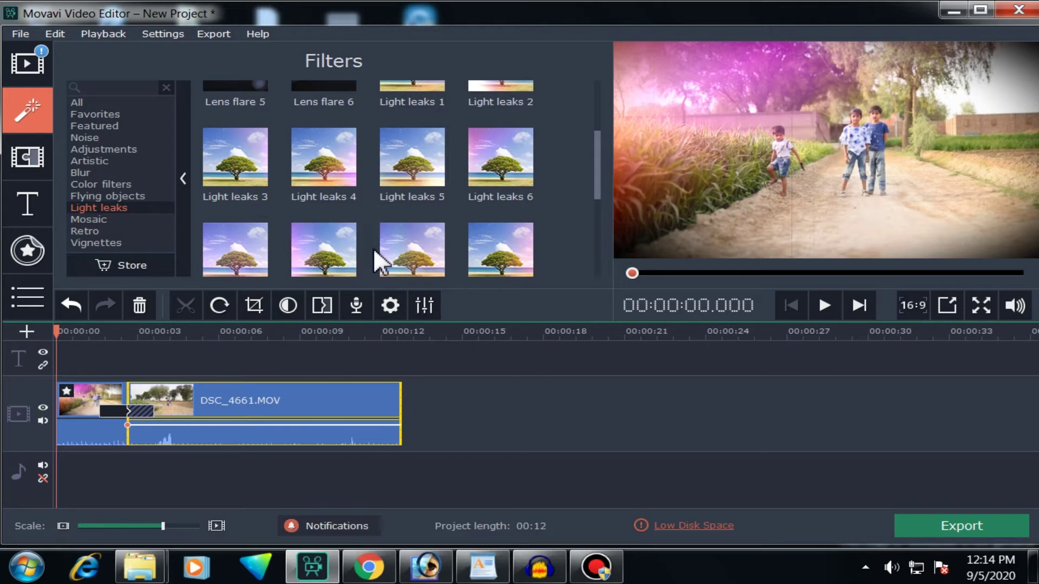
pyautogui.click(401, 247)
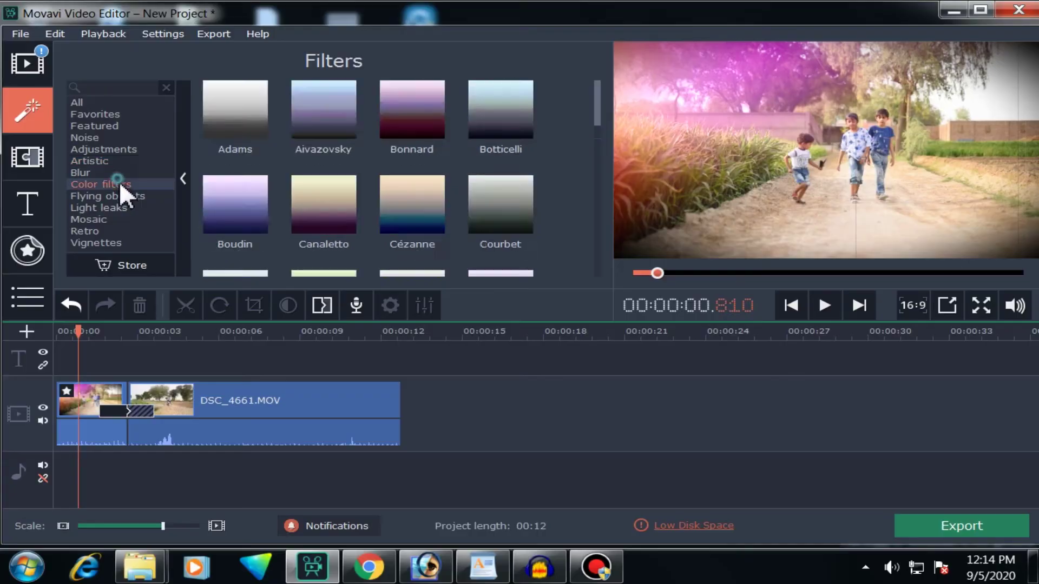
pyautogui.click(118, 207)
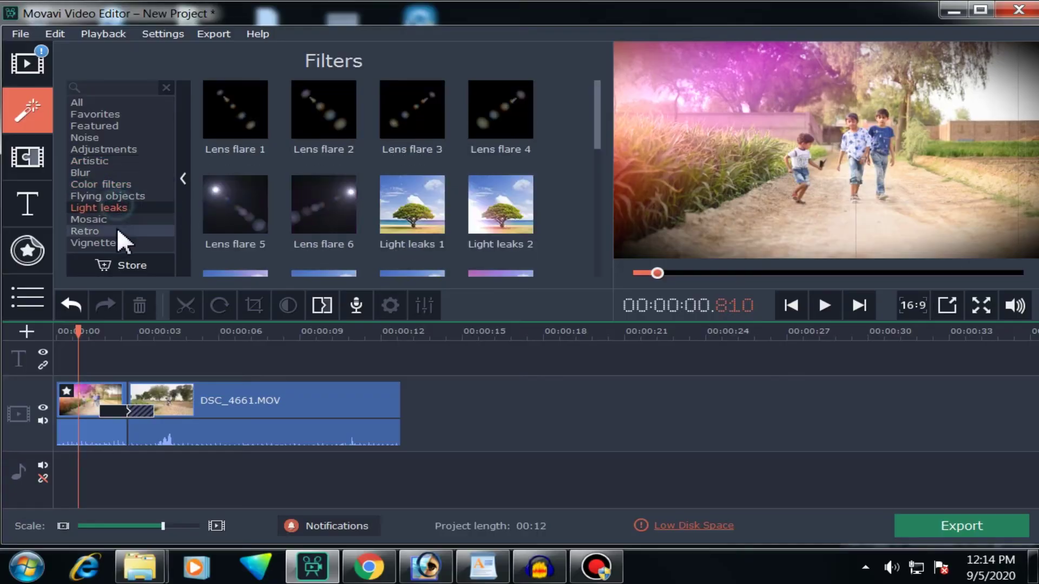
pyautogui.click(115, 231)
pyautogui.click(113, 219)
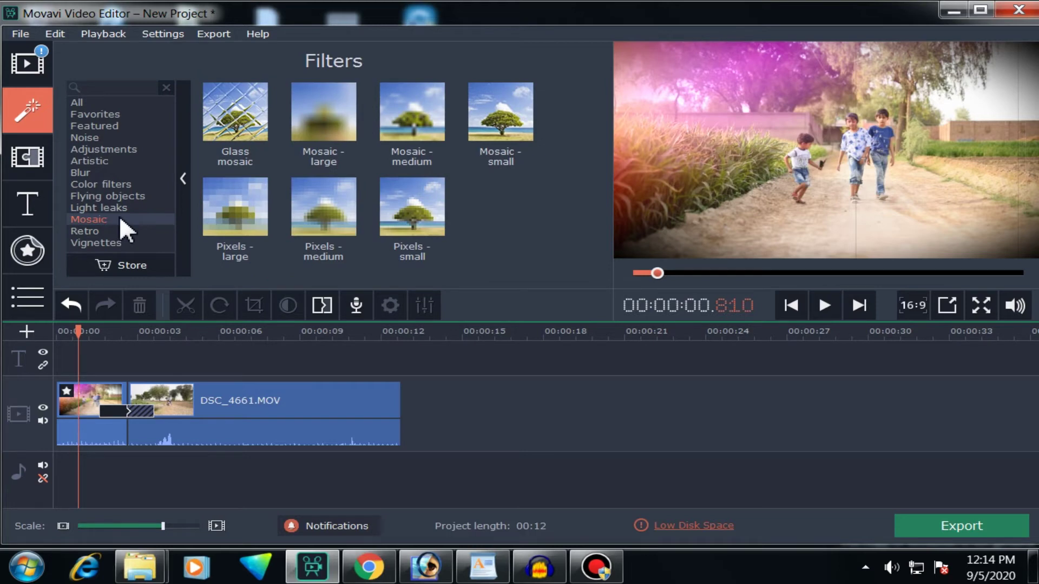
pyautogui.click(115, 161)
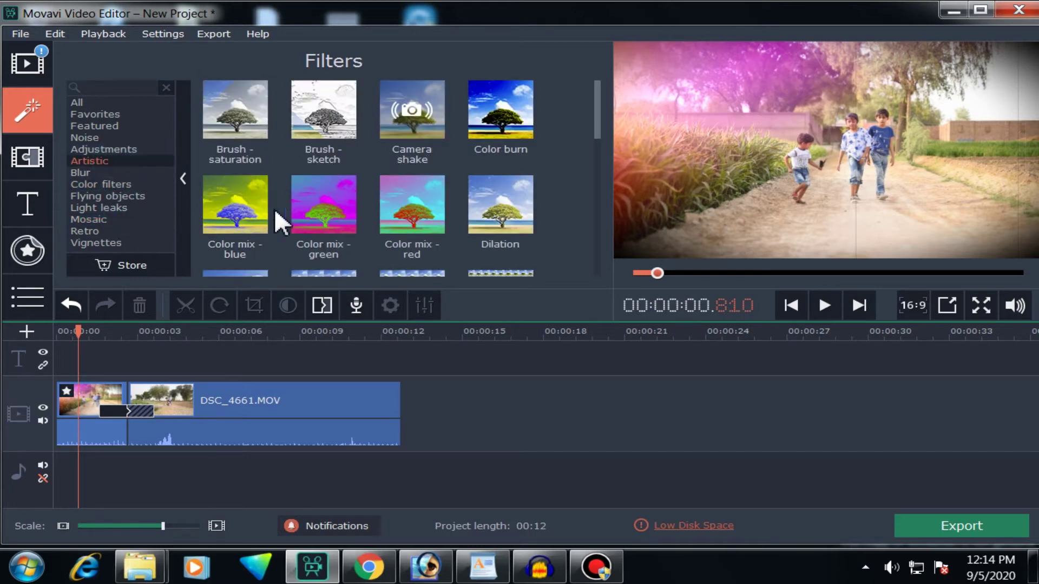
# Step: Apply the Old movie - grayscale filter from the Retro category to the first clip
pyautogui.click(121, 414)
pyautogui.scroll(-1, 308, 178)
pyautogui.click(91, 219)
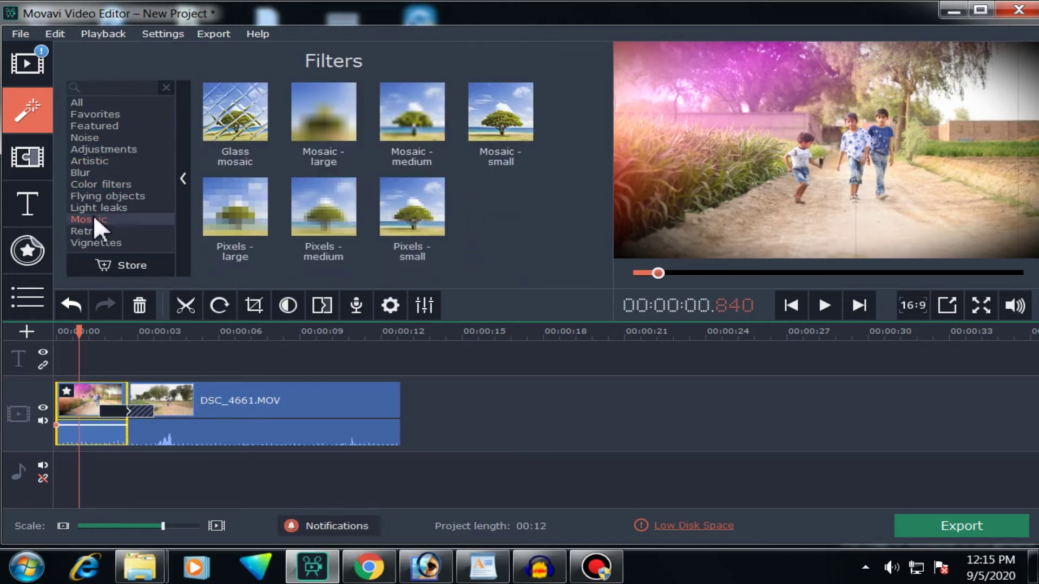
pyautogui.click(91, 230)
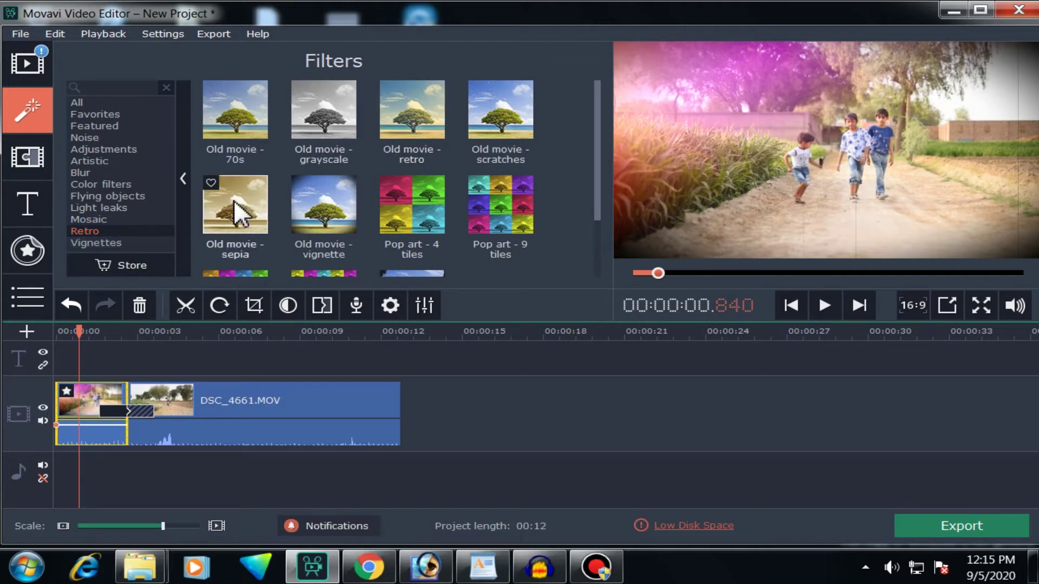
pyautogui.moveTo(303, 92); pyautogui.dragTo(238, 243)
pyautogui.moveTo(317, 107); pyautogui.dragTo(68, 409)
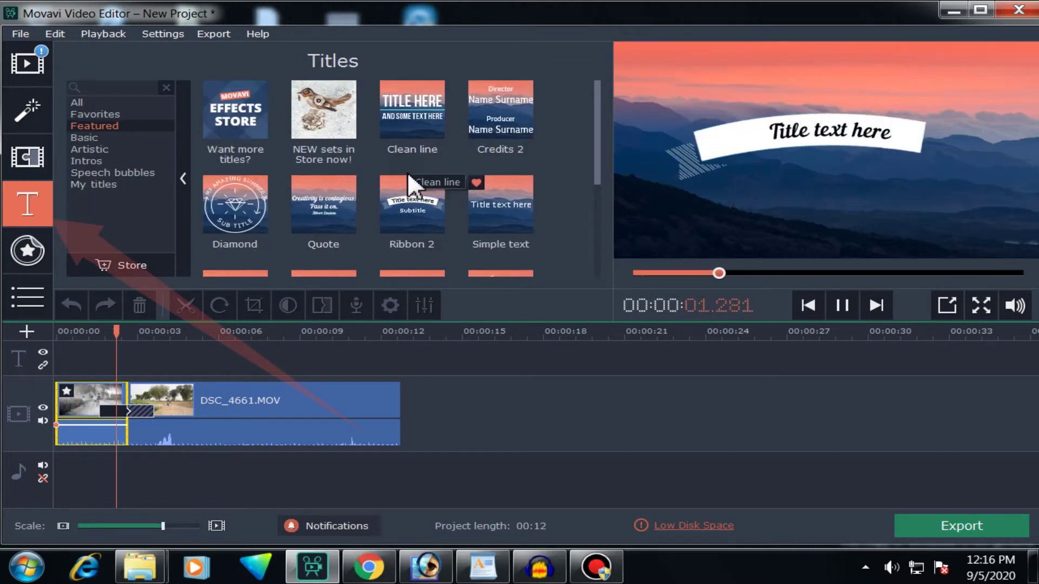
# Step: Browse the title categories and add the Artistic title Clean circle to the title track at about 2.1 seconds
pyautogui.click(100, 139)
pyautogui.click(100, 148)
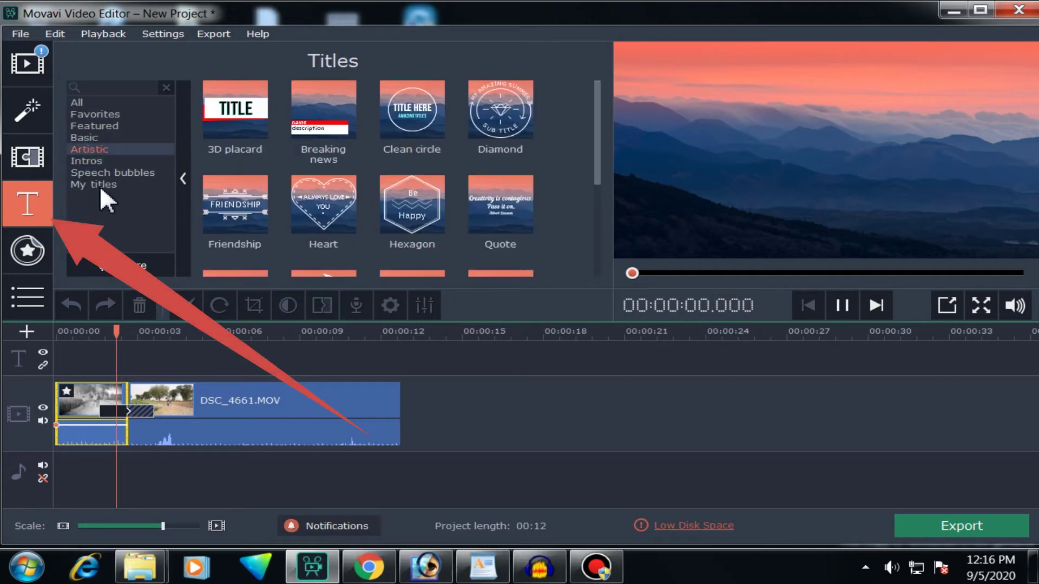
pyautogui.click(100, 184)
pyautogui.click(100, 173)
pyautogui.click(97, 149)
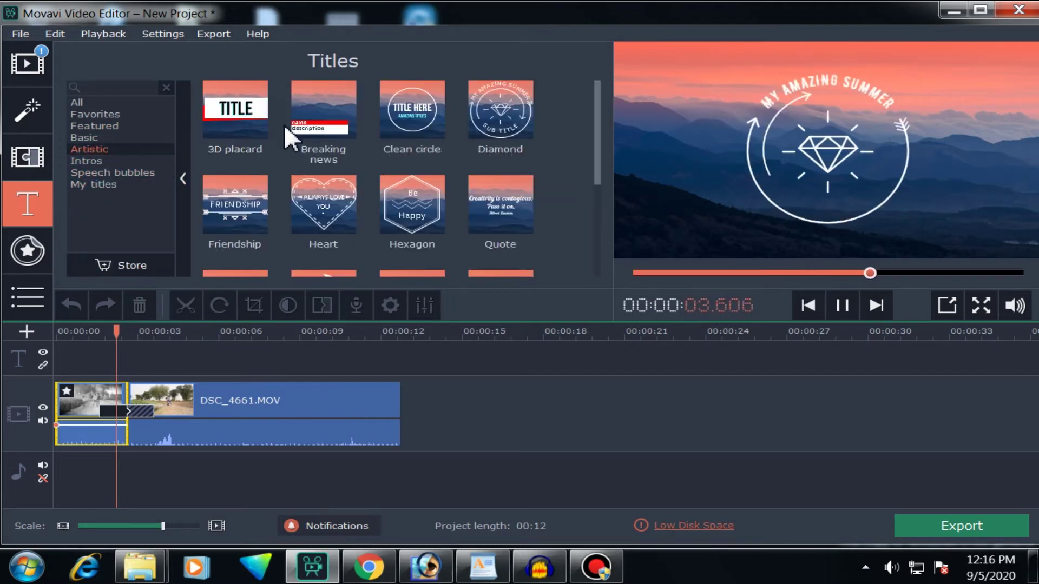
pyautogui.click(423, 124)
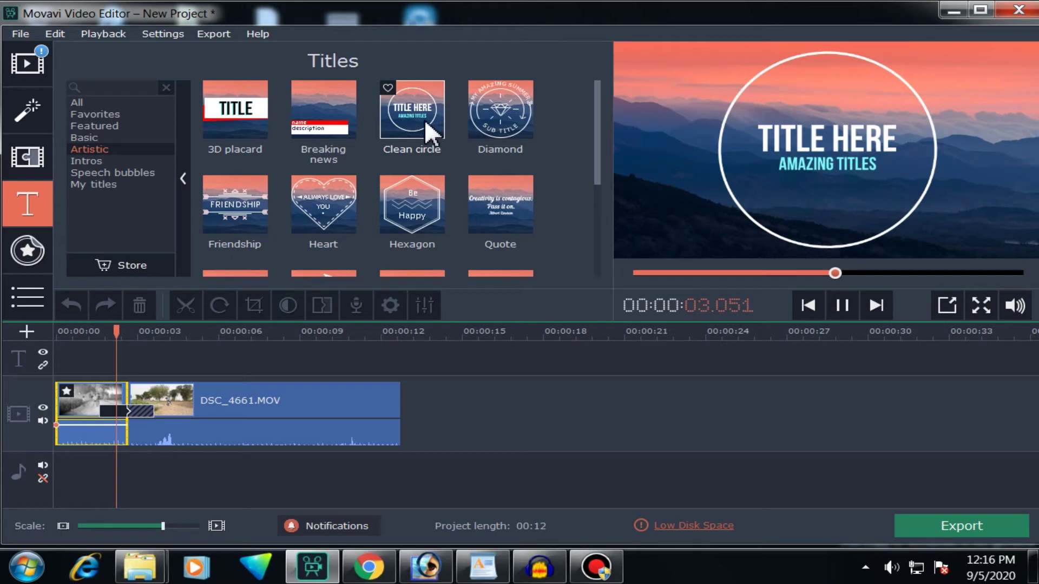
pyautogui.moveTo(422, 110); pyautogui.dragTo(113, 347)
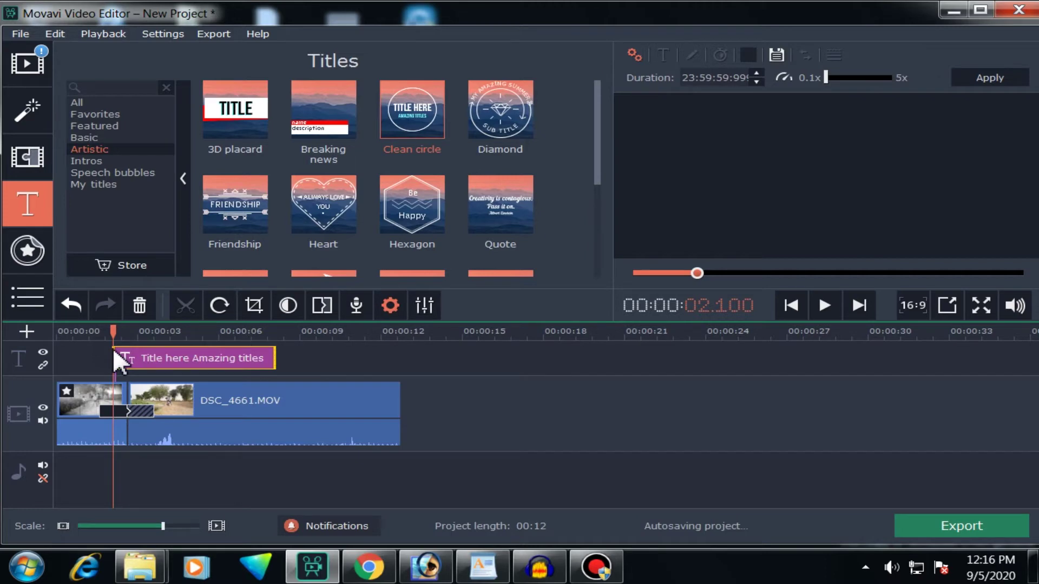
# Step: Reposition the Clean circle title's elements, placing TITLE HERE in the frame's lower left and AMAZING TITLES in its lower right
pyautogui.click(165, 358)
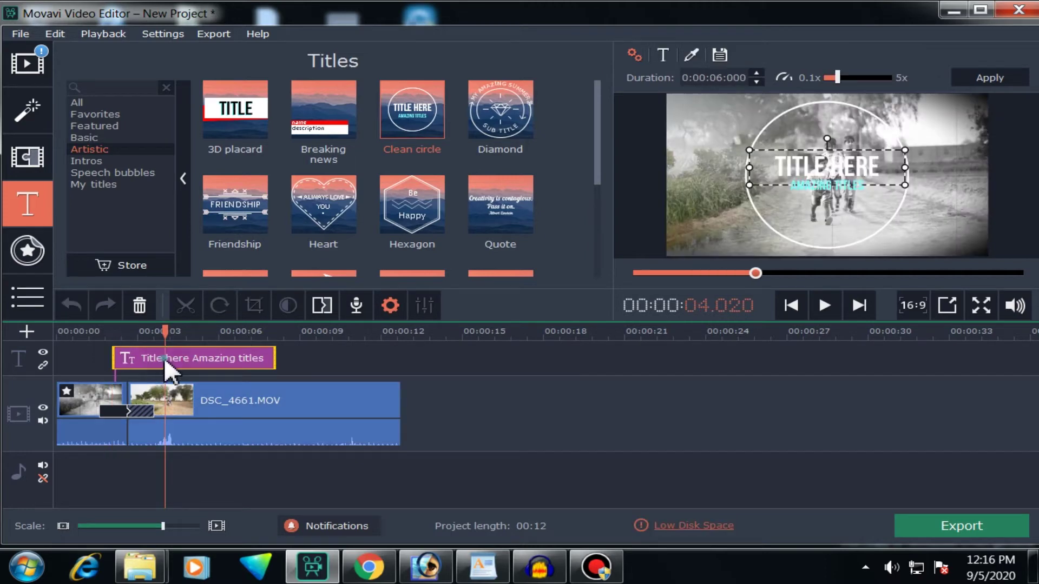
pyautogui.moveTo(832, 191); pyautogui.dragTo(795, 163)
pyautogui.moveTo(876, 184); pyautogui.dragTo(784, 217)
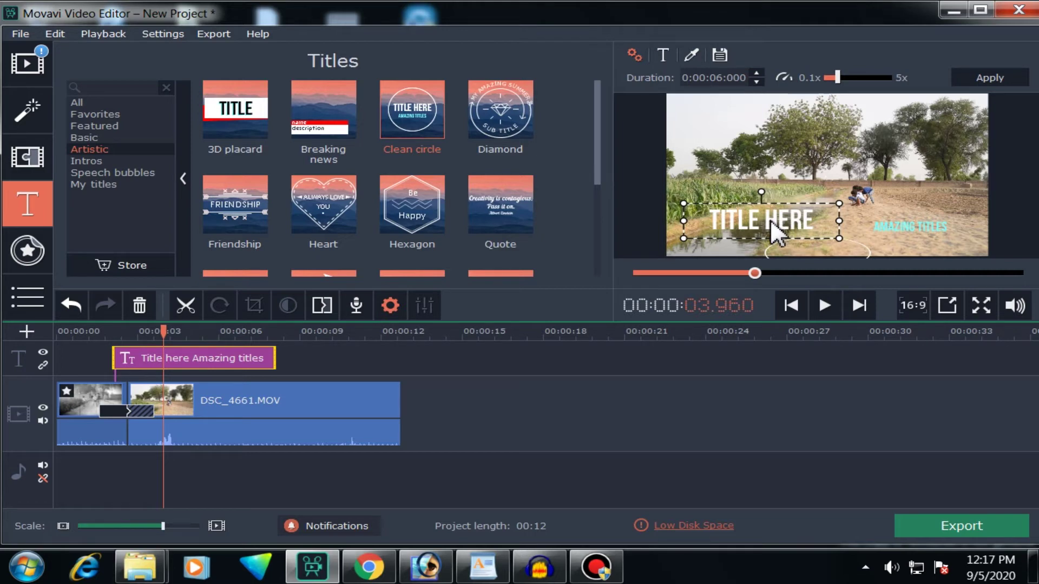
# Step: Replace both Clean circle title texts with FACE OF DIGITAL and place the second line beneath the first in the frame's lower left
pyautogui.click(230, 358)
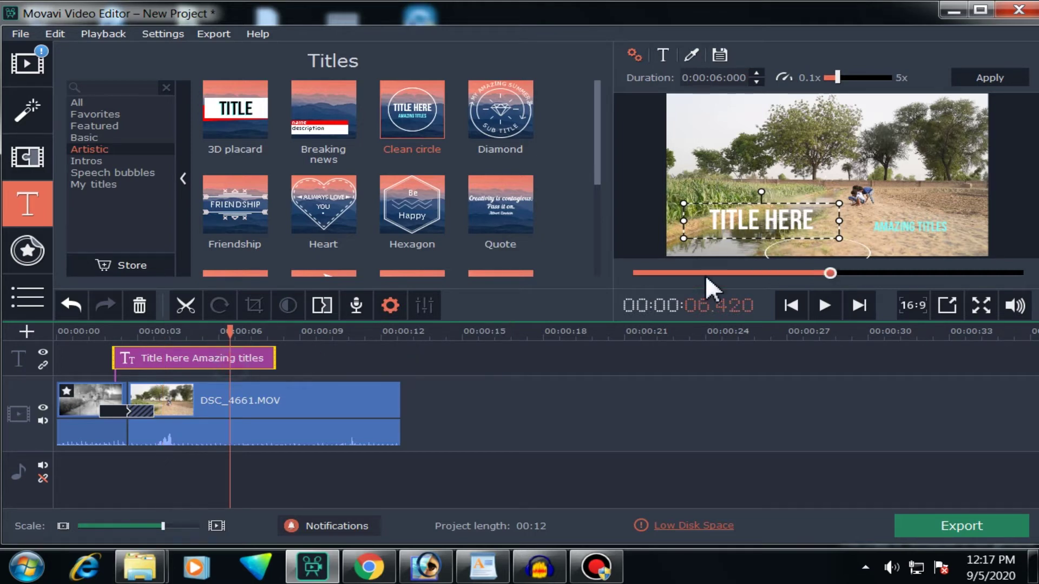
pyautogui.doubleClick(737, 223)
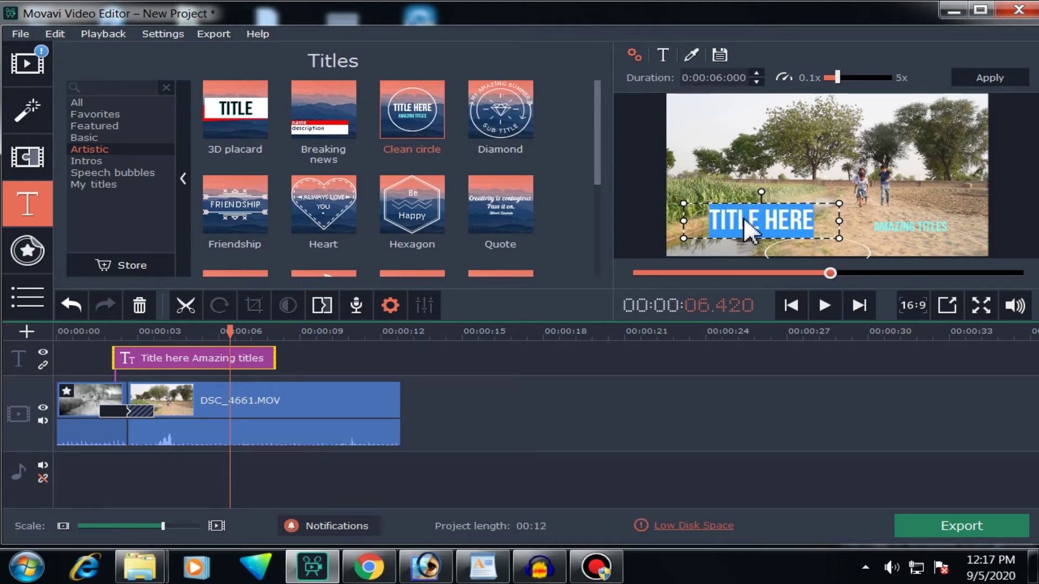
pyautogui.write('FACE')
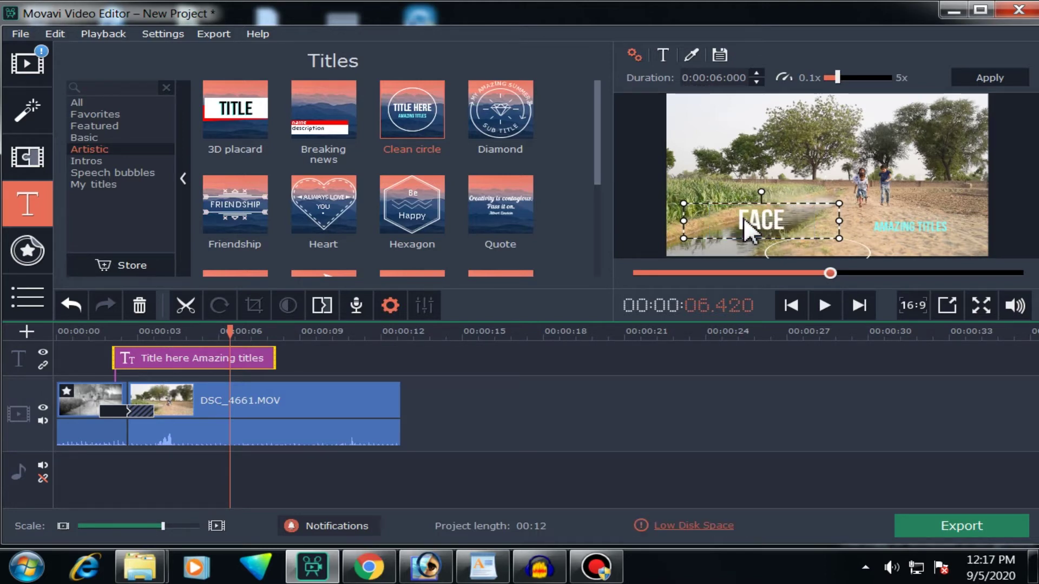
pyautogui.write(' OF DIGITAL')
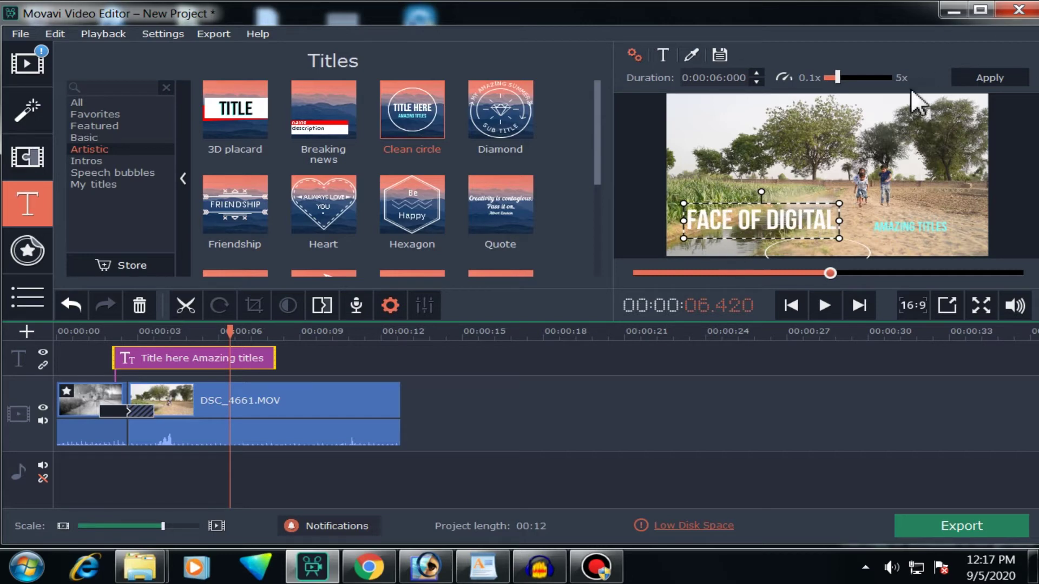
pyautogui.click(900, 228)
pyautogui.doubleClick(892, 227)
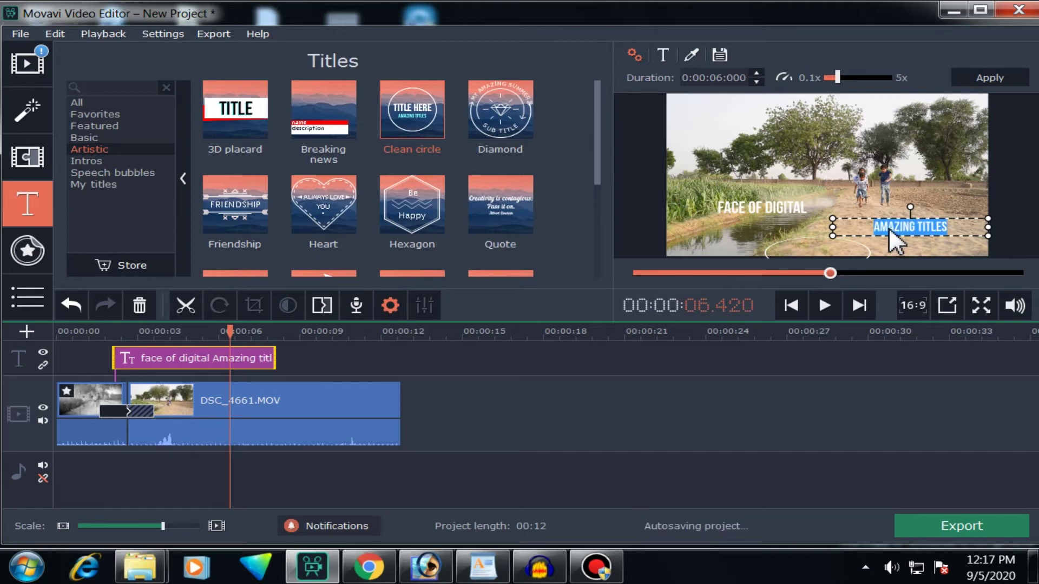
pyautogui.write('FACE OF DIGITAL')
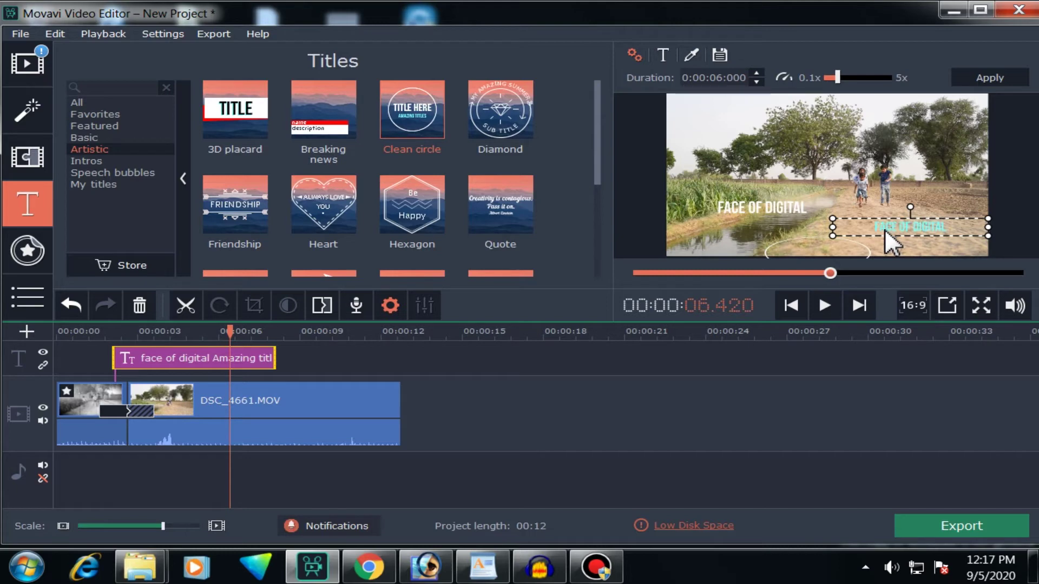
pyautogui.moveTo(868, 195); pyautogui.dragTo(596, 155)
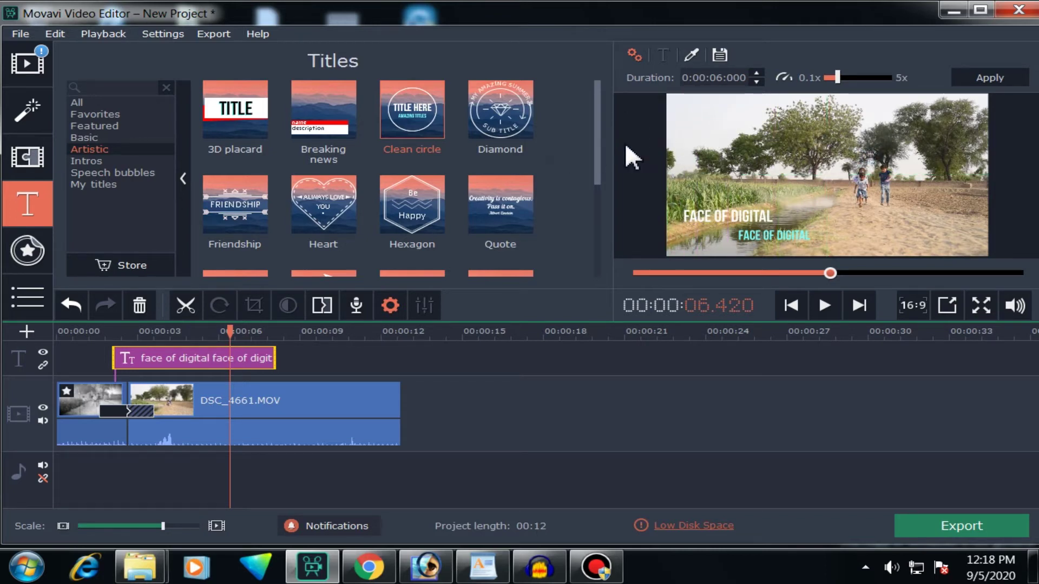
# Step: Browse the Artistic and Intros titles, previewing the Quote, Studio and Clean line styles
pyautogui.click(488, 119)
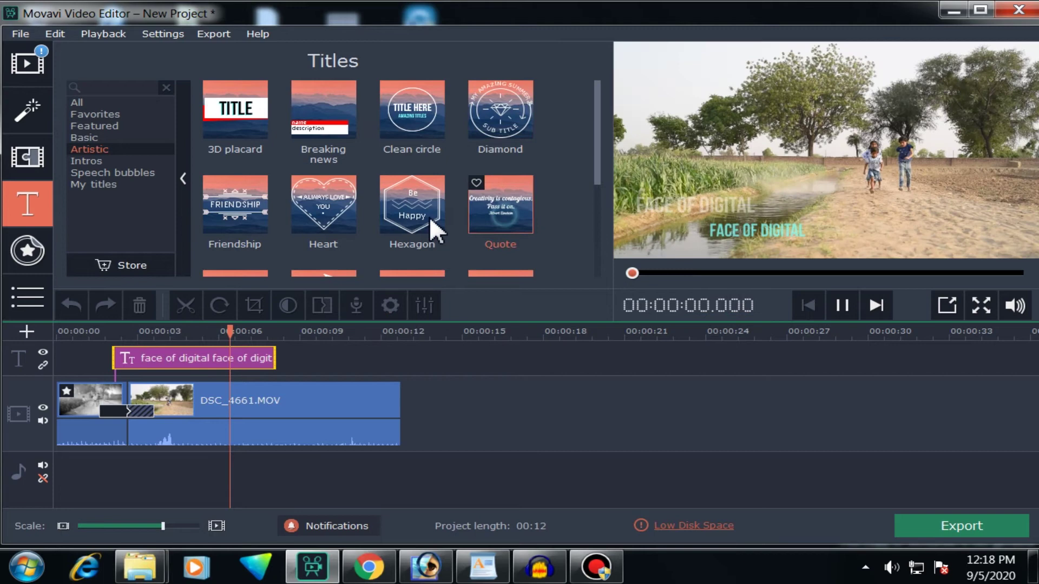
pyautogui.click(138, 161)
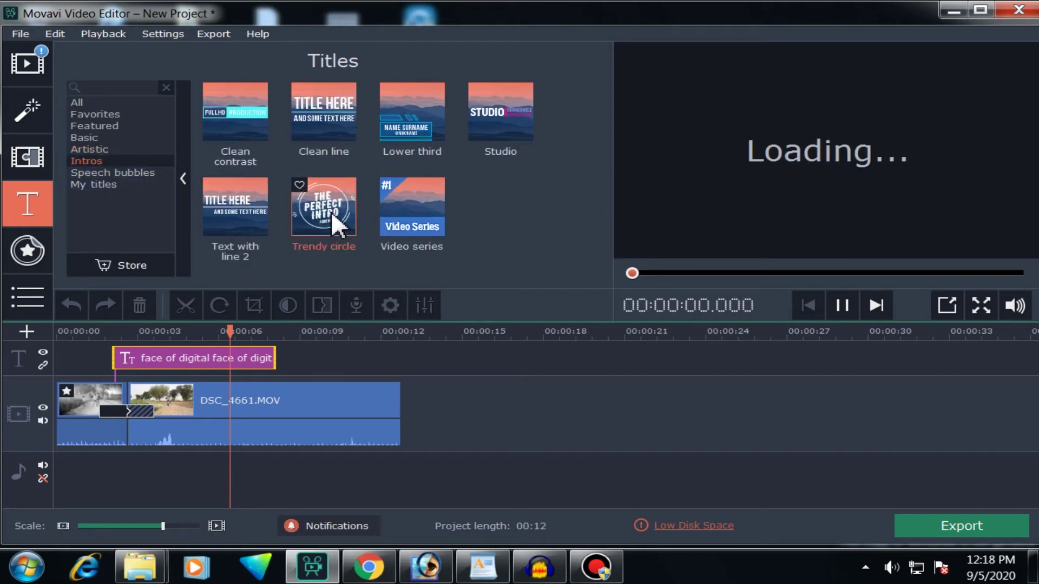
pyautogui.click(496, 126)
pyautogui.click(346, 121)
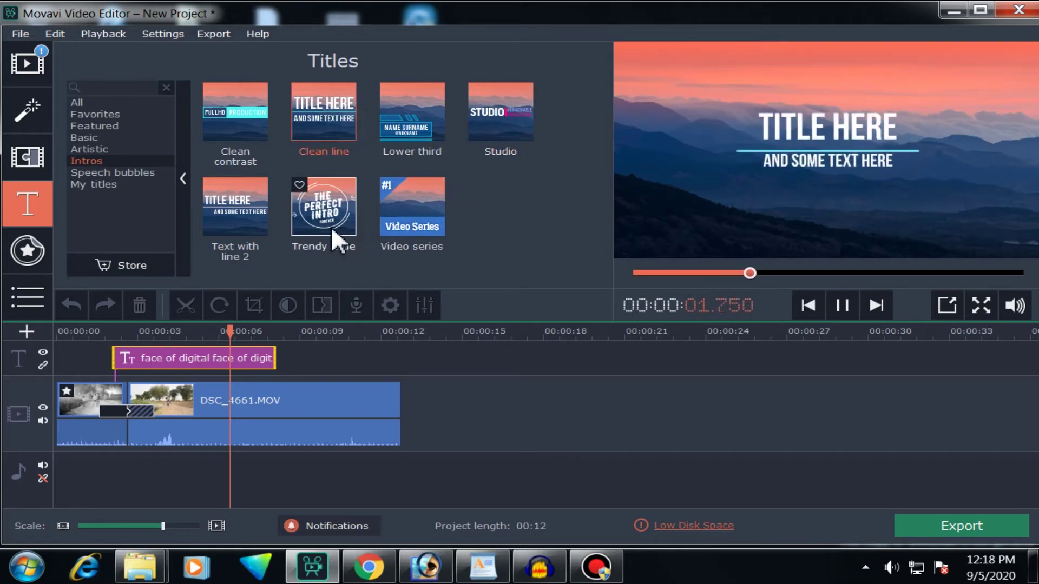
# Step: Add the Intros title Trendy circle at about 9 seconds and replace its four lines with dfgre, gfg, dgert and geft
pyautogui.moveTo(329, 206); pyautogui.dragTo(304, 358)
pyautogui.click(820, 162)
pyautogui.write('FAC')
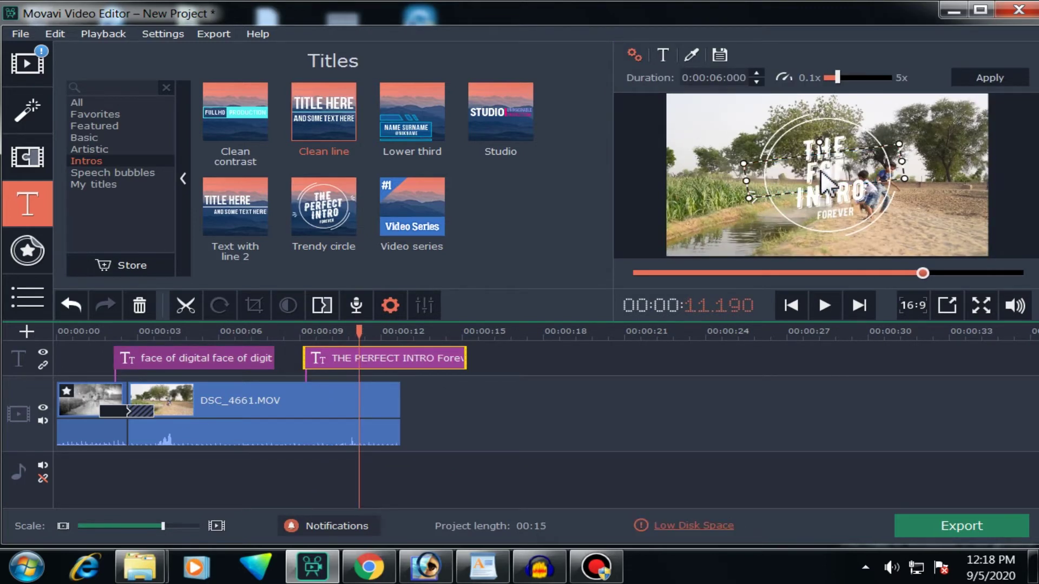
pyautogui.click(819, 197)
pyautogui.write('gfgdf')
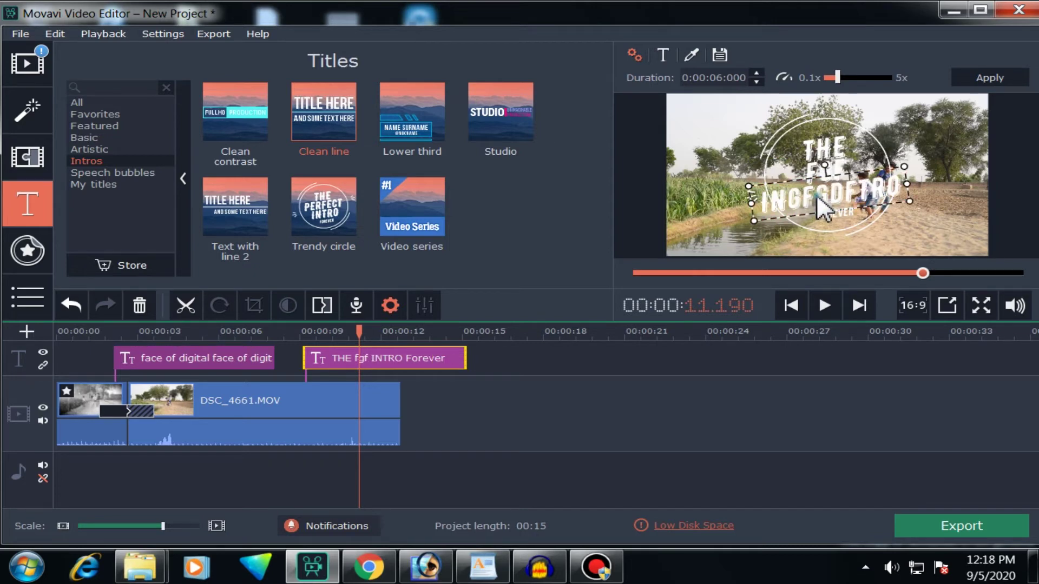
pyautogui.click(816, 196)
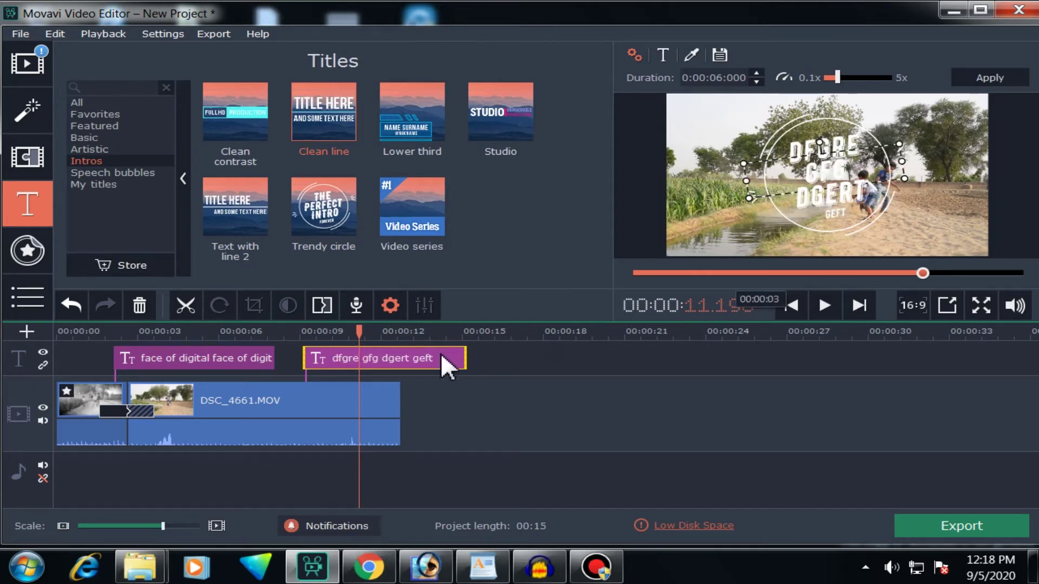
# Step: Delete the Trendy circle title from the title track
pyautogui.click(407, 360)
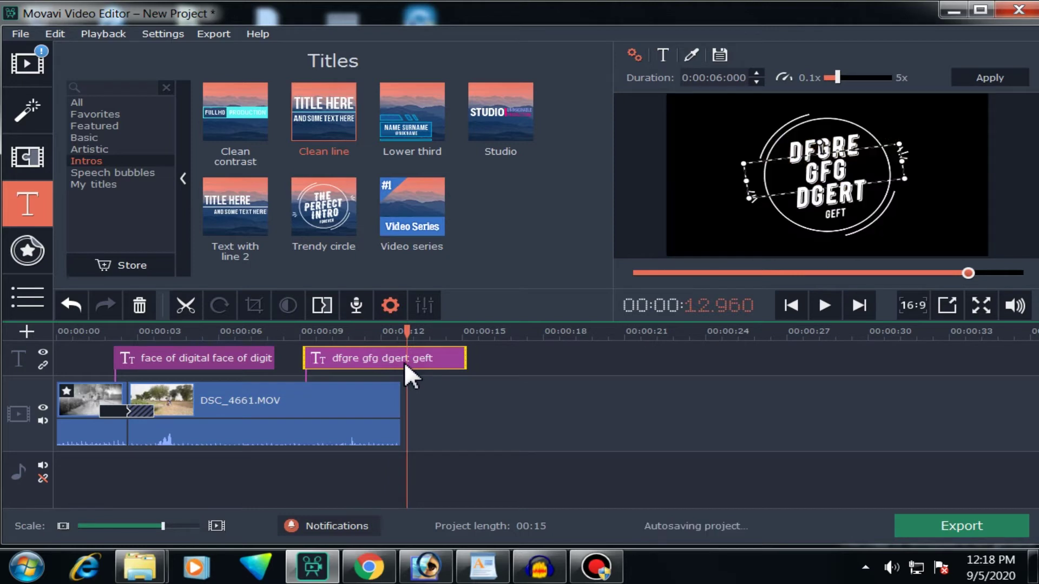
pyautogui.press('Delete')
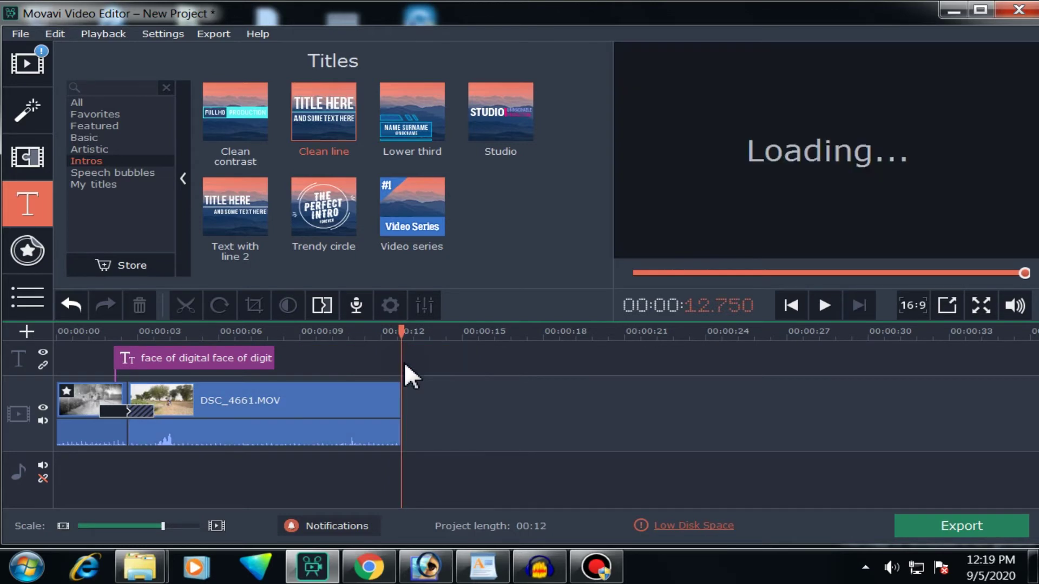
# Step: Add the Sun 2 sticker at 9 seconds on the title track, shrink it and place it in the sky at the frame's upper left
pyautogui.click(219, 358)
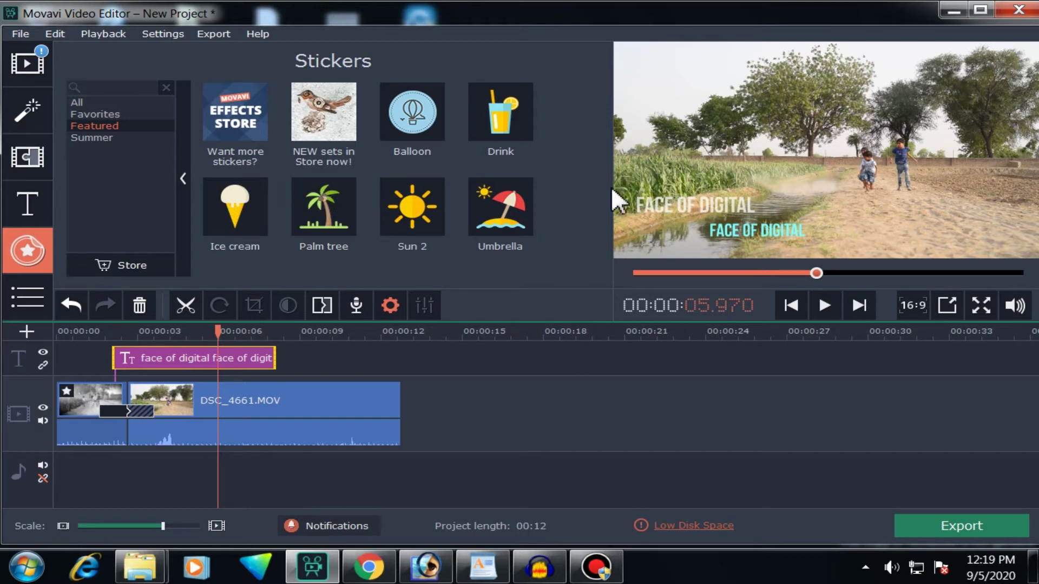
pyautogui.click(414, 215)
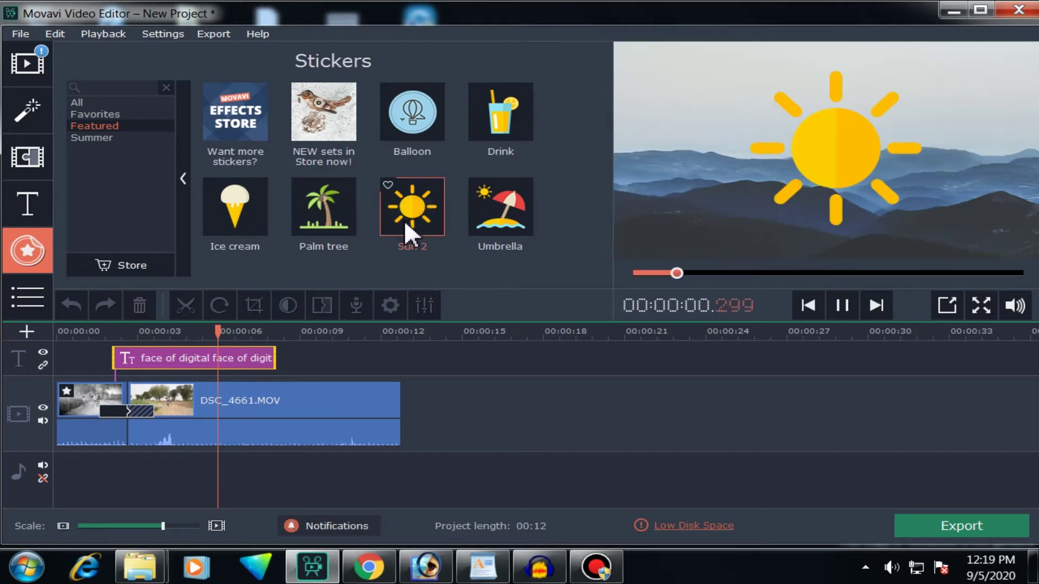
pyautogui.moveTo(422, 201); pyautogui.dragTo(301, 346)
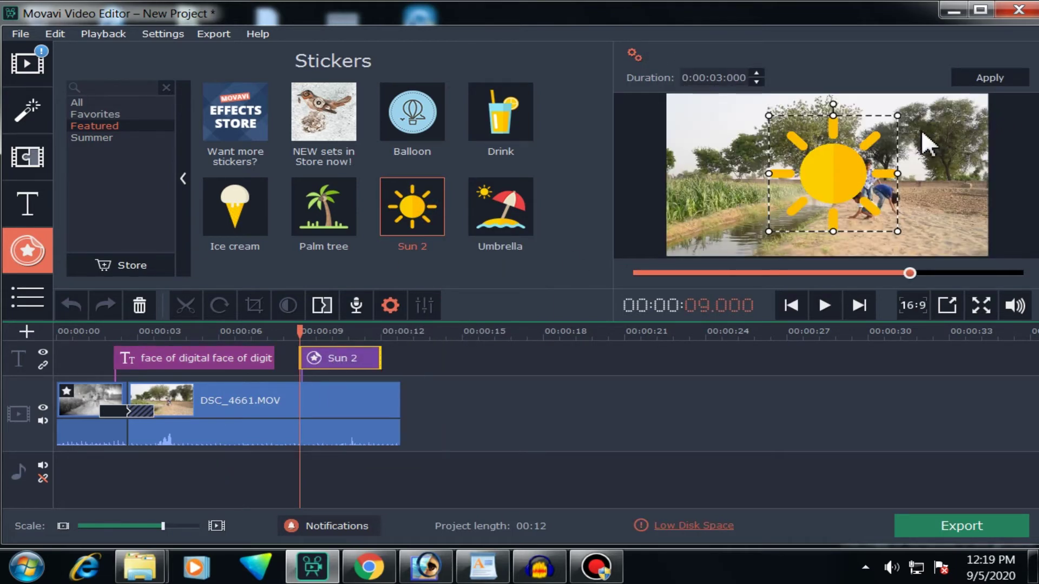
pyautogui.moveTo(898, 114); pyautogui.dragTo(827, 178)
pyautogui.moveTo(812, 216); pyautogui.dragTo(747, 158)
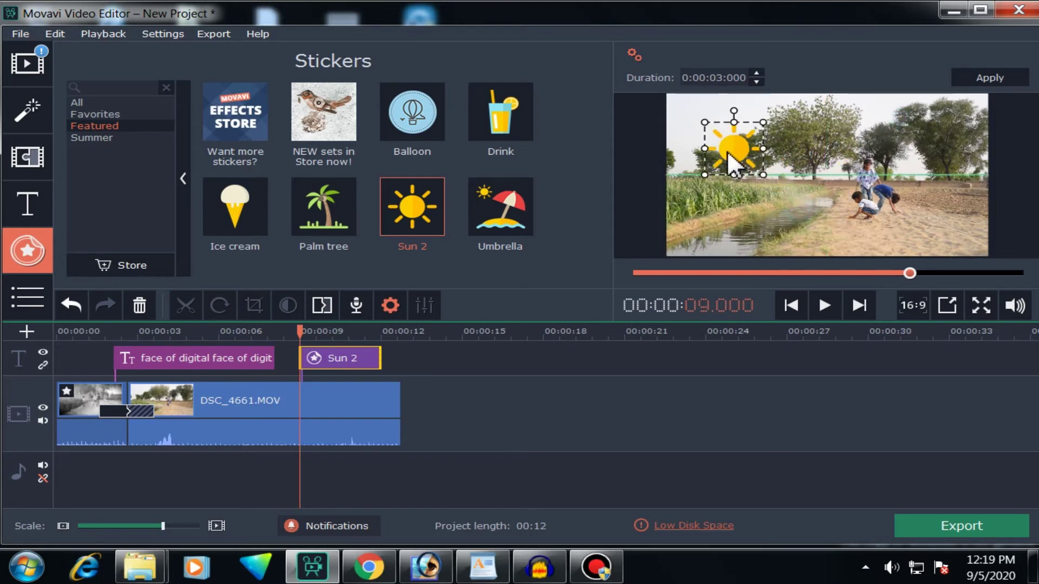
# Step: Shorten the Sun 2 sticker on the timeline to end at about 9.6 seconds, and scrub through it to check
pyautogui.click(309, 359)
pyautogui.moveTo(381, 358); pyautogui.dragTo(314, 364)
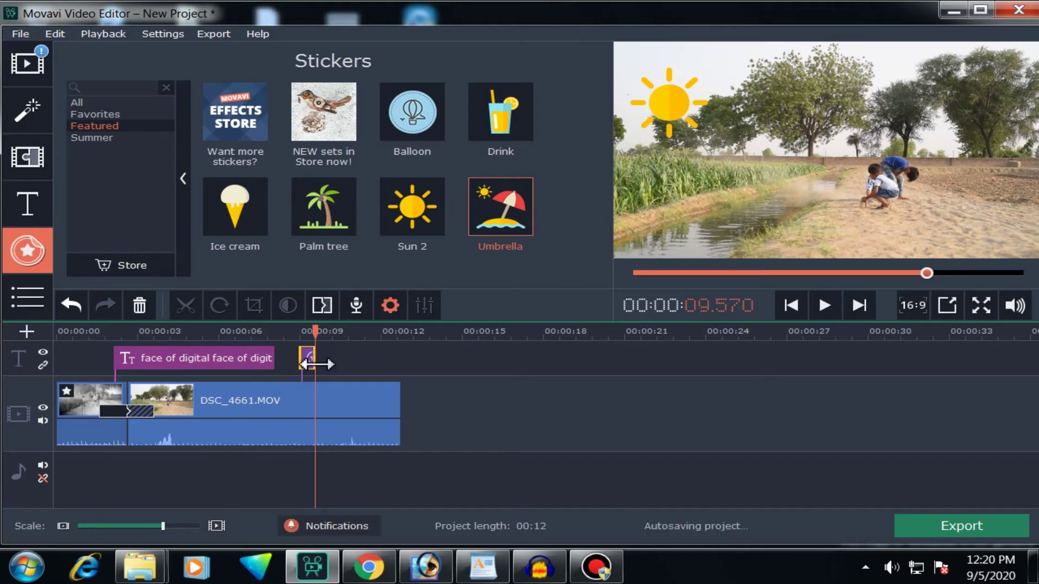
pyautogui.doubleClick(309, 363)
pyautogui.click(301, 332)
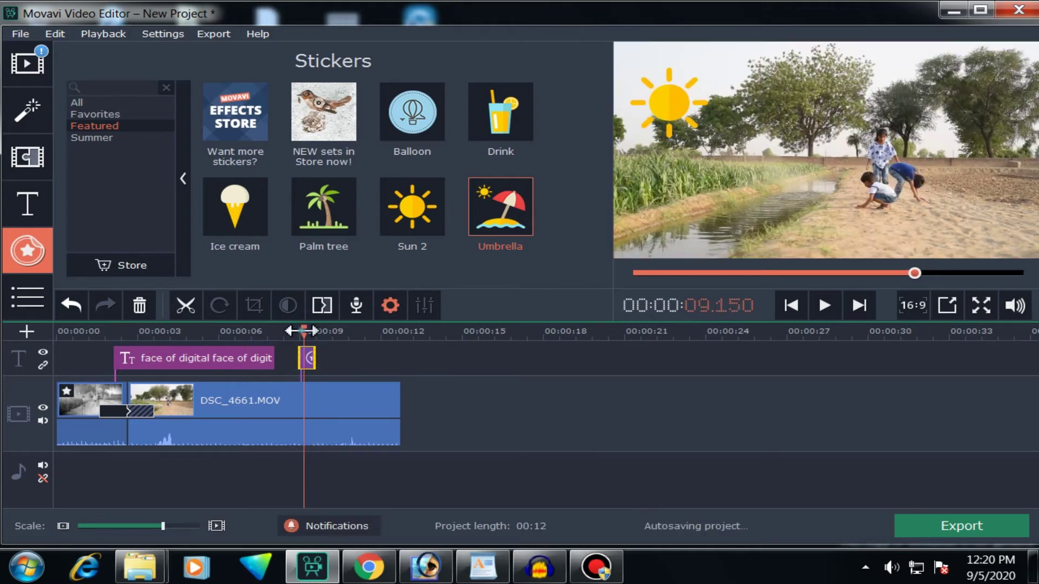
pyautogui.moveTo(301, 331); pyautogui.dragTo(361, 331)
# Step: Browse the featured callouts, previewing shapes such as Exclamation mark, Basic head 1 and Basic head 2
pyautogui.click(38, 297)
pyautogui.click(562, 394)
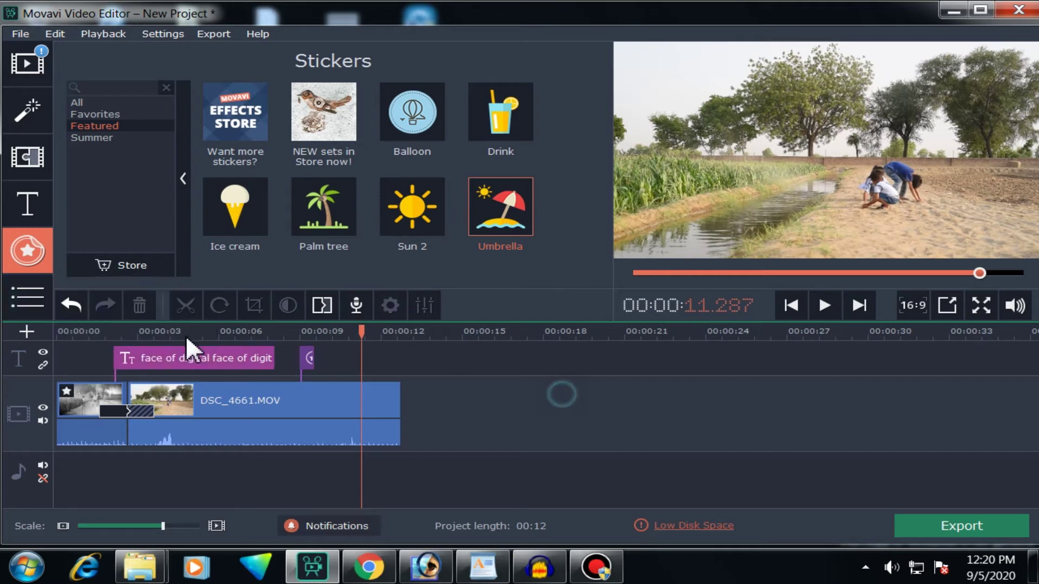
pyautogui.click(807, 273)
pyautogui.click(24, 301)
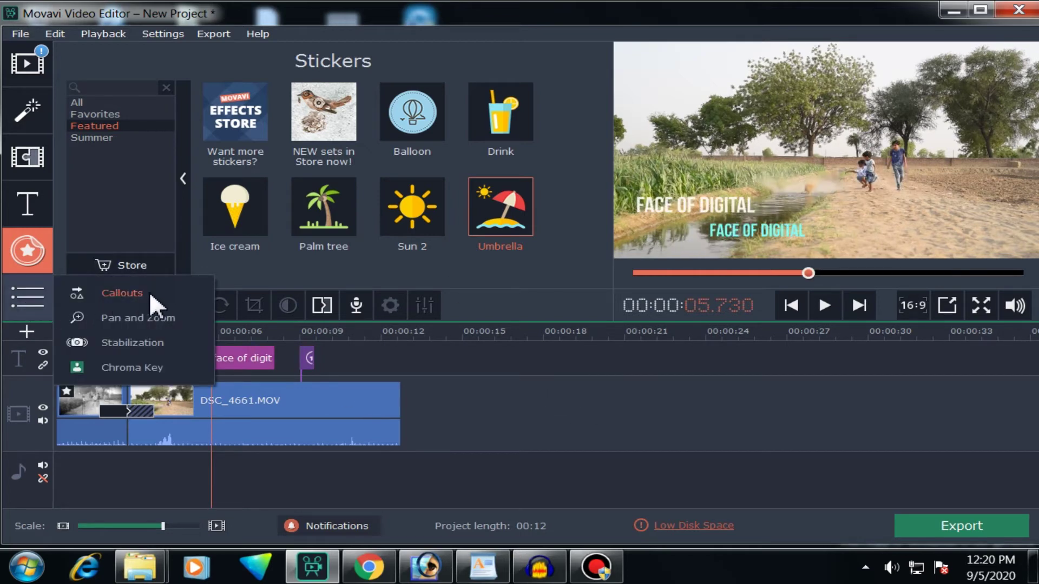
pyautogui.click(112, 294)
pyautogui.click(432, 197)
pyautogui.click(322, 223)
pyautogui.scroll(-1, 334, 219)
pyautogui.click(258, 231)
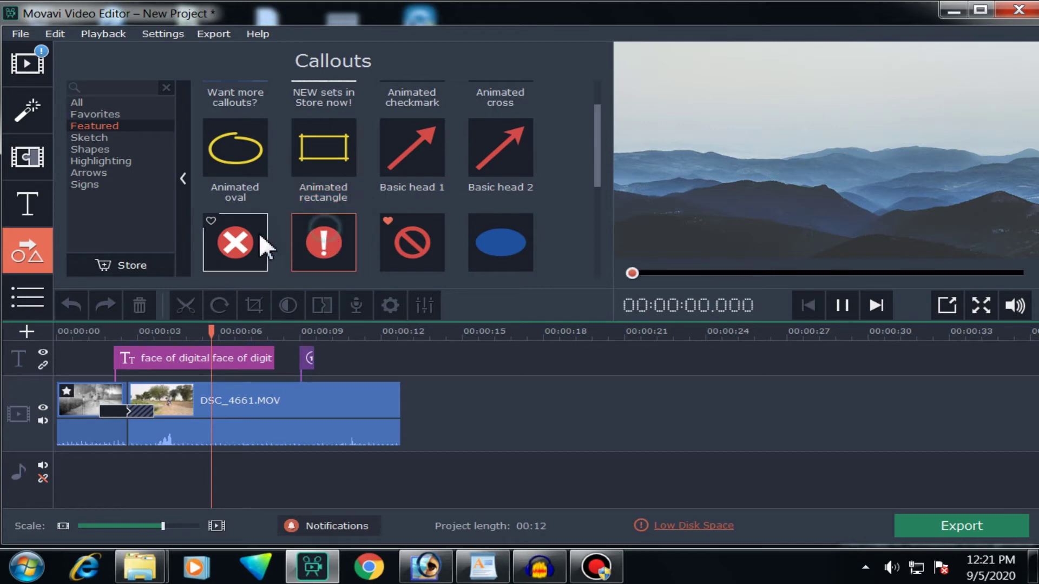
pyautogui.click(430, 165)
pyautogui.scroll(1, 487, 255)
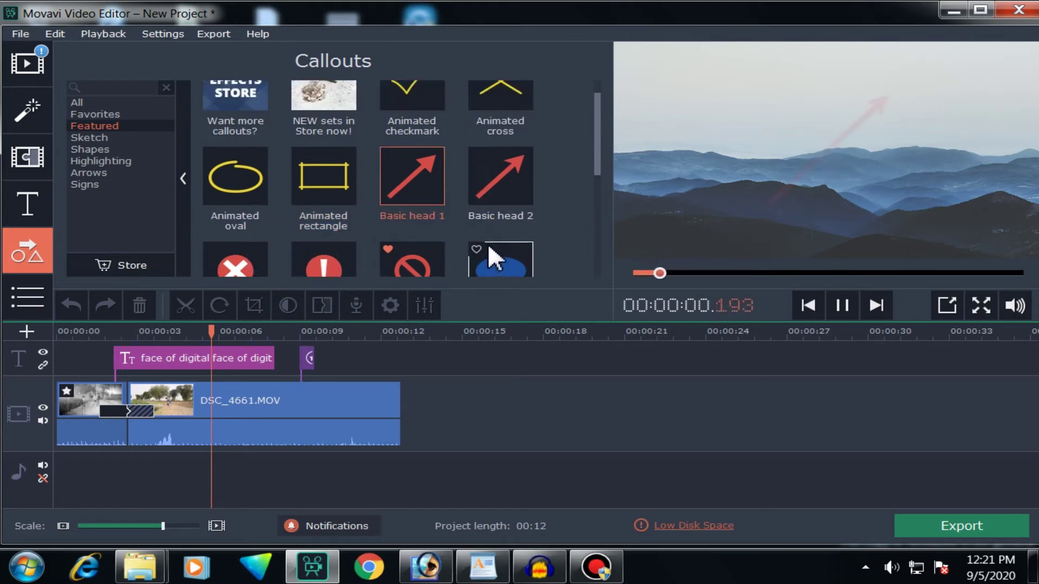
pyautogui.press('Right')
pyautogui.scroll(1, 384, 229)
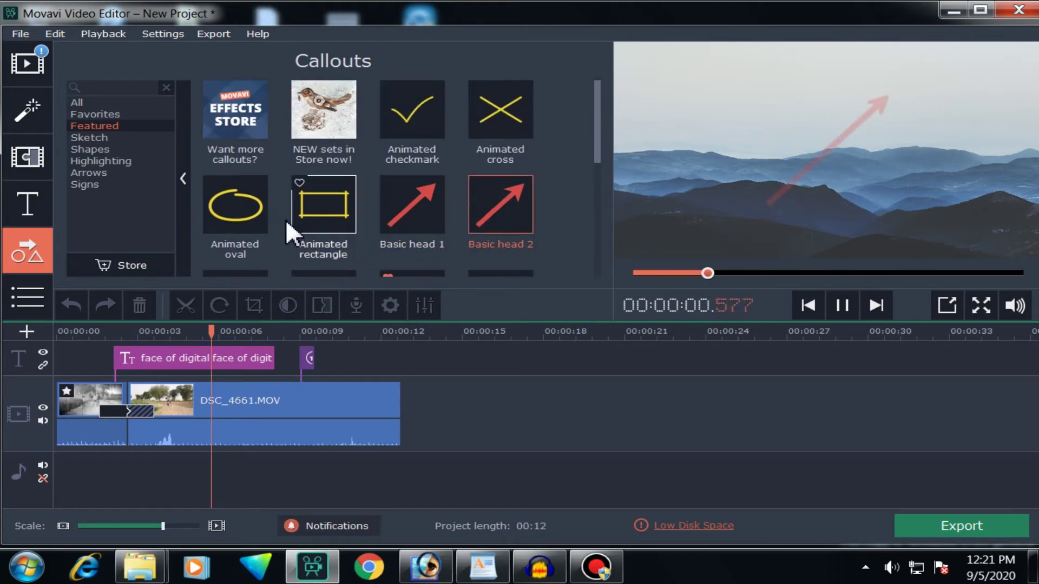
# Step: Add the Animated oval callout at about 10.35 seconds on the title track, and resize and reposition it in the frame
pyautogui.click(248, 212)
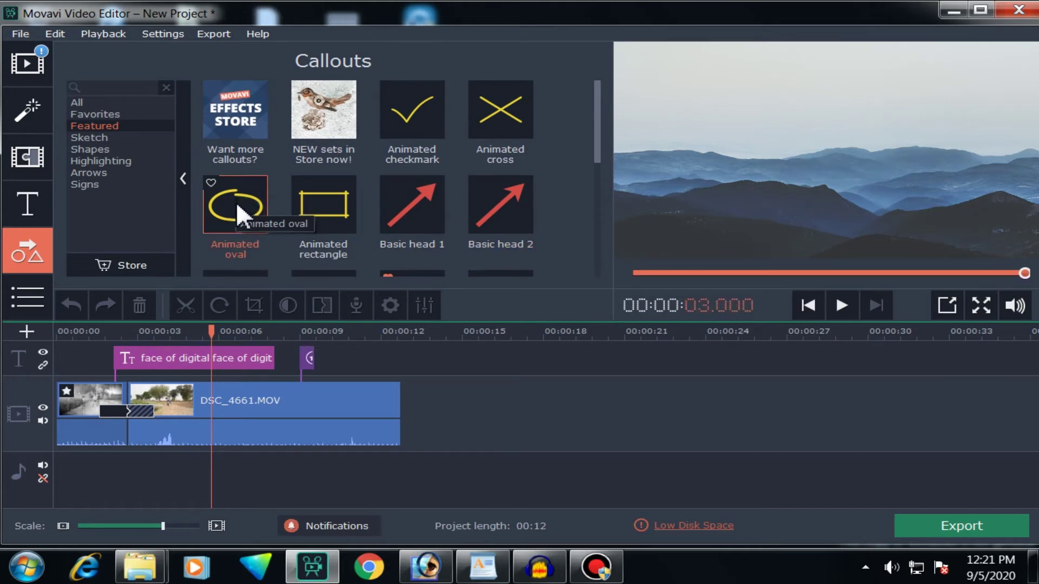
pyautogui.moveTo(236, 201); pyautogui.dragTo(337, 362)
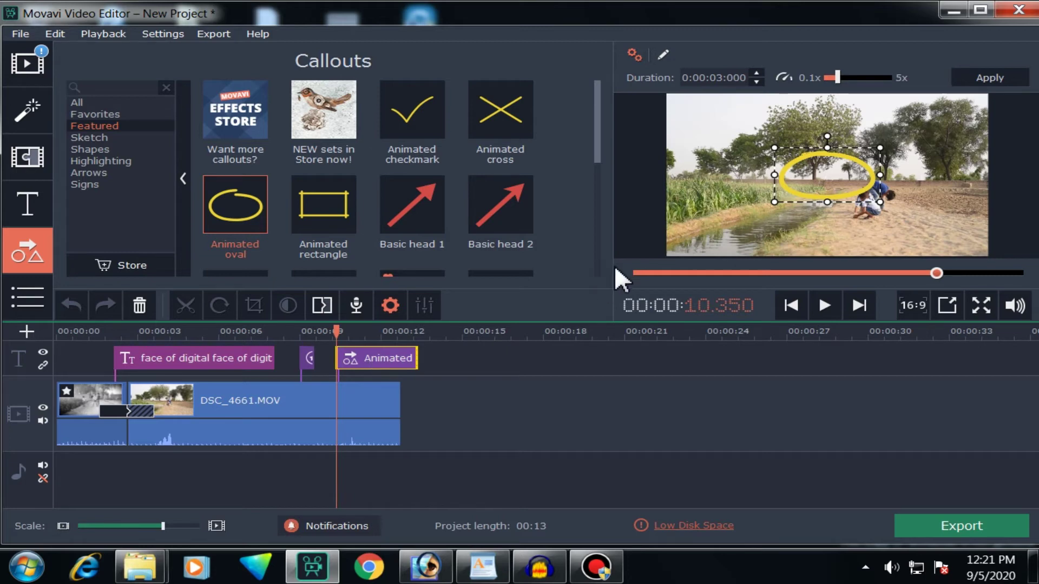
pyautogui.moveTo(842, 174); pyautogui.dragTo(736, 174)
pyautogui.moveTo(718, 184); pyautogui.dragTo(933, 227)
pyautogui.moveTo(741, 128); pyautogui.dragTo(782, 149)
pyautogui.moveTo(851, 206); pyautogui.dragTo(878, 215)
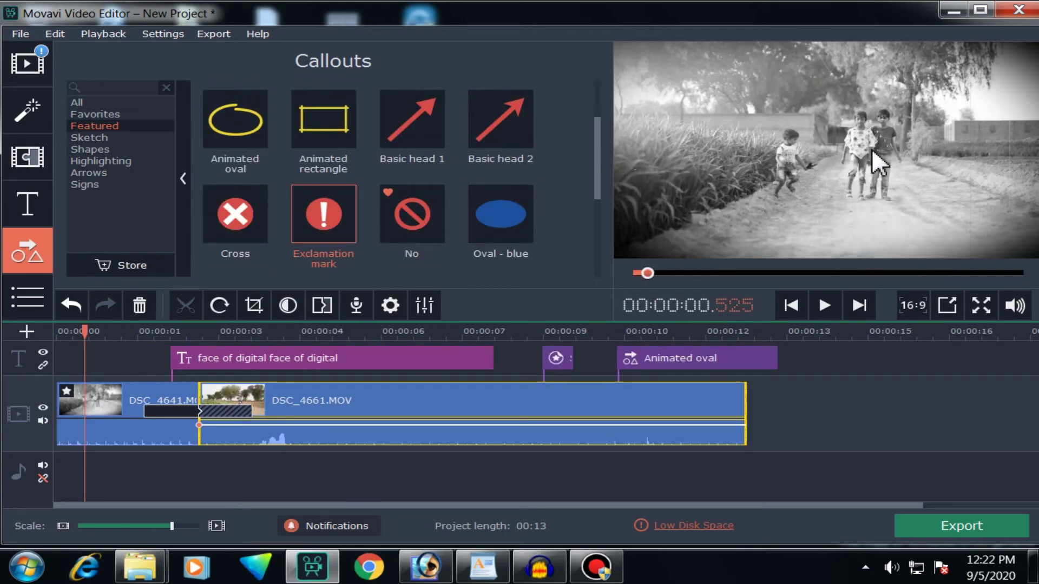
# Step: Add a Zoom in effect to the first clip from about 0.6 seconds and enlarge its target frame around the children
pyautogui.click(25, 300)
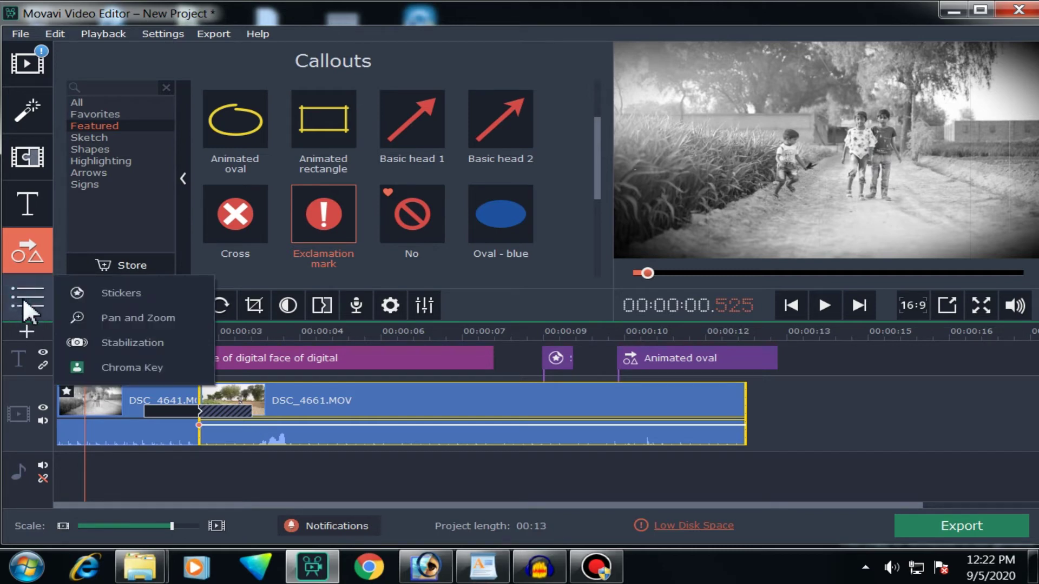
pyautogui.click(118, 321)
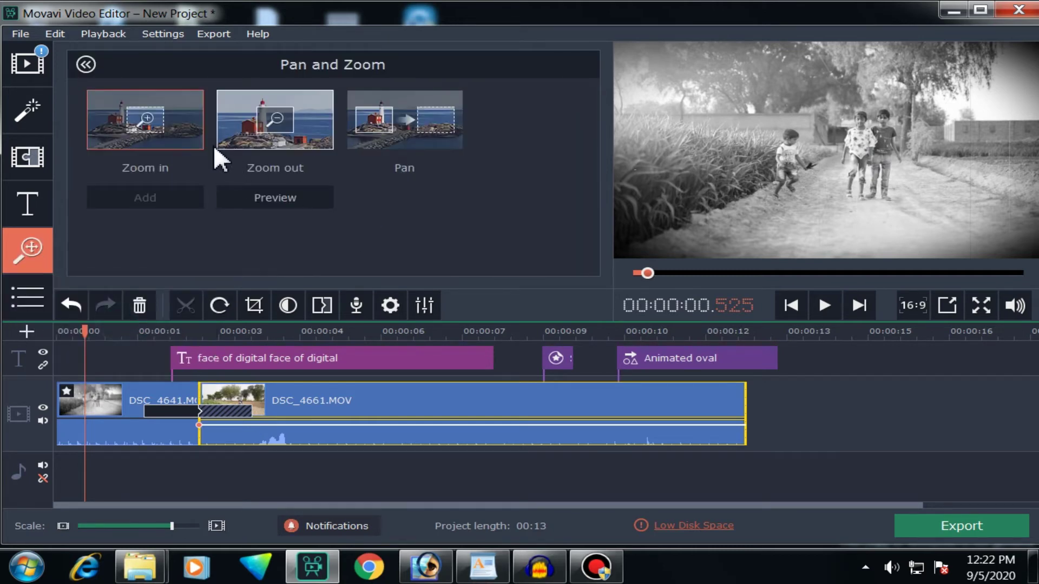
pyautogui.click(136, 151)
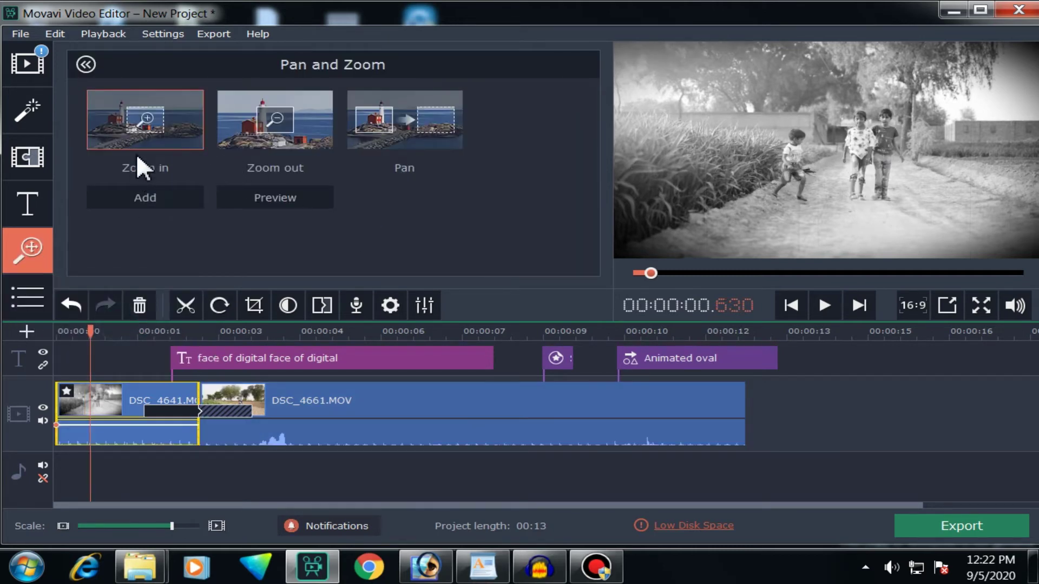
pyautogui.click(145, 199)
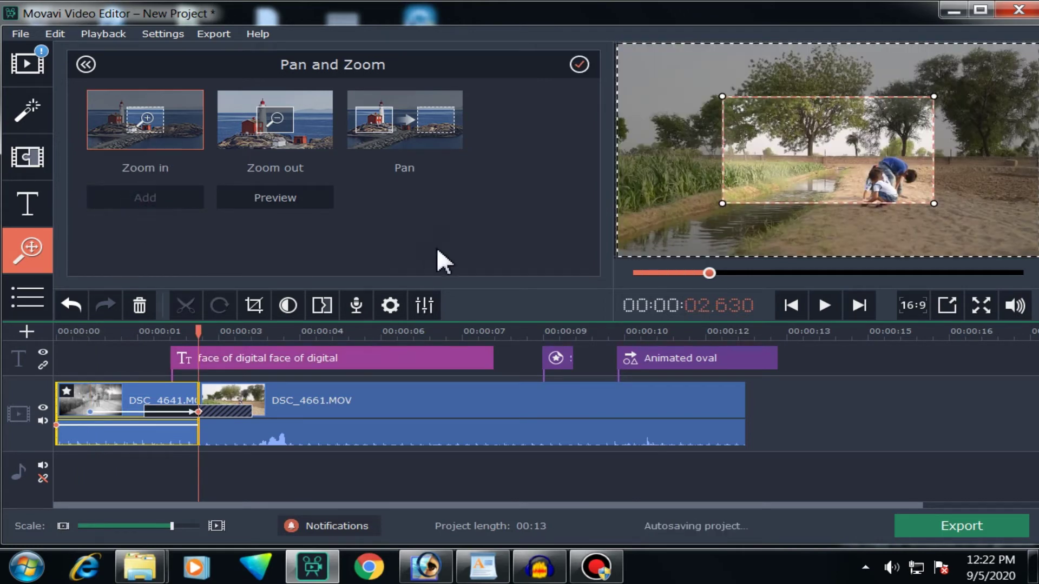
pyautogui.moveTo(882, 167); pyautogui.dragTo(868, 139)
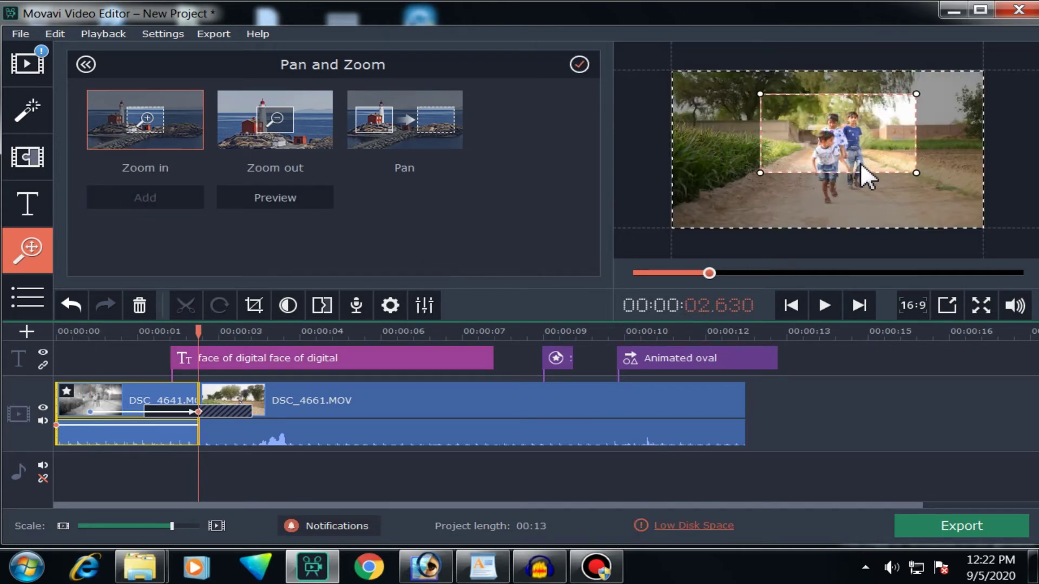
pyautogui.moveTo(916, 173); pyautogui.dragTo(942, 189)
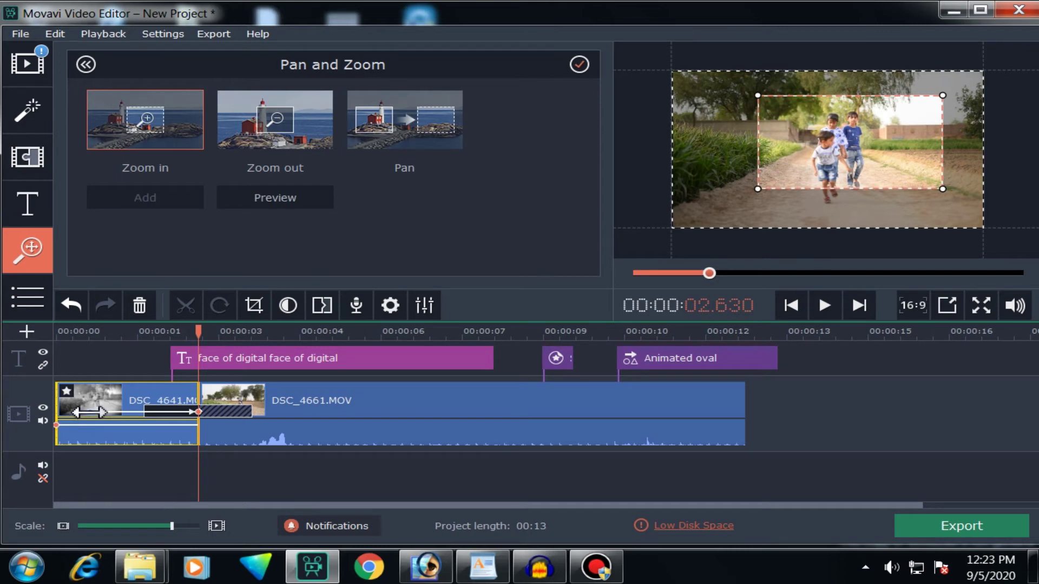
# Step: Move the start of the first clip's Zoom in effect to about 0.33 seconds and play the clip from the beginning
pyautogui.moveTo(89, 412)
pyautogui.mouseDown()
pyautogui.moveTo(141, 410)
pyautogui.moveTo(76, 411)
pyautogui.moveTo(137, 413)
pyautogui.mouseUp()
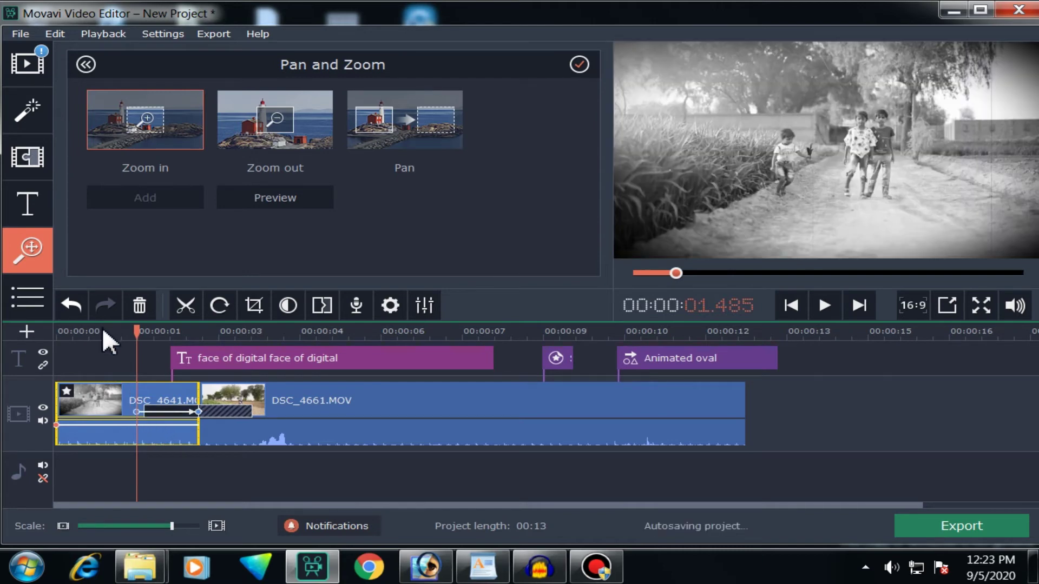
pyautogui.moveTo(139, 412); pyautogui.dragTo(74, 411)
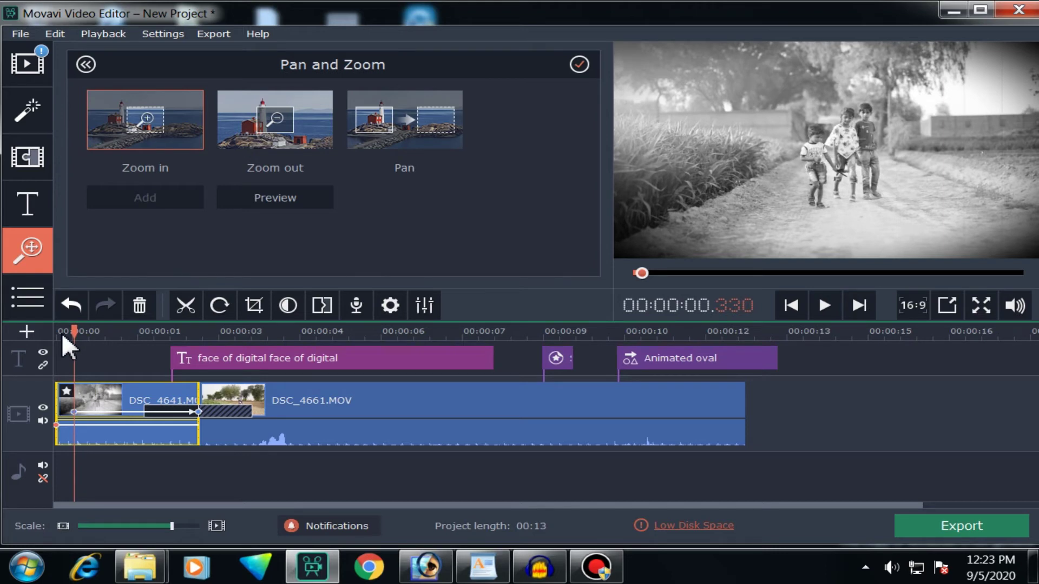
pyautogui.moveTo(61, 332); pyautogui.dragTo(48, 336)
pyautogui.click(825, 309)
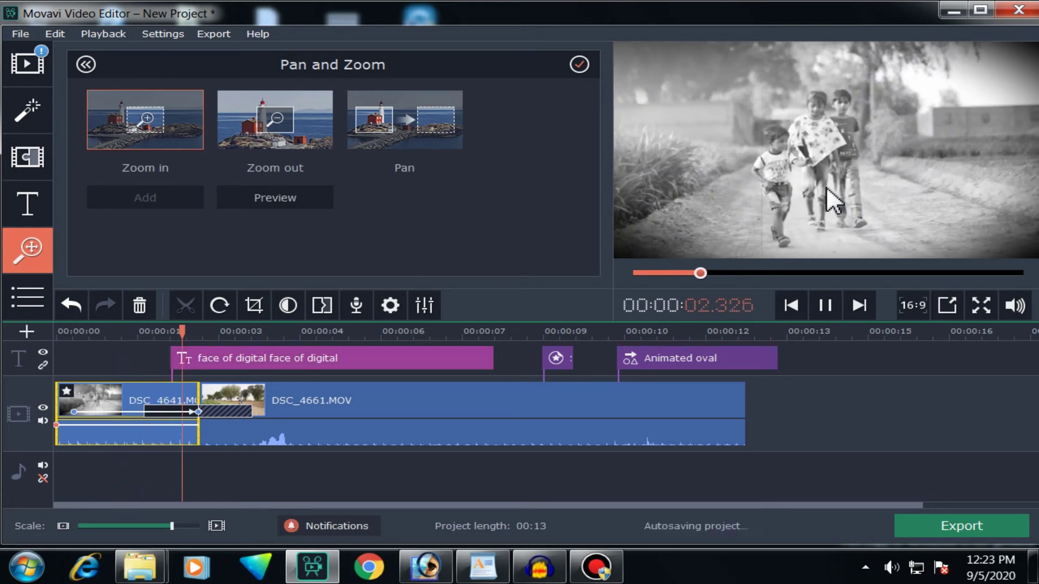
# Step: Undo the zoom edits on the first clip until its Zoom in effect is removed
pyautogui.hotkey('ctrl', 'z')
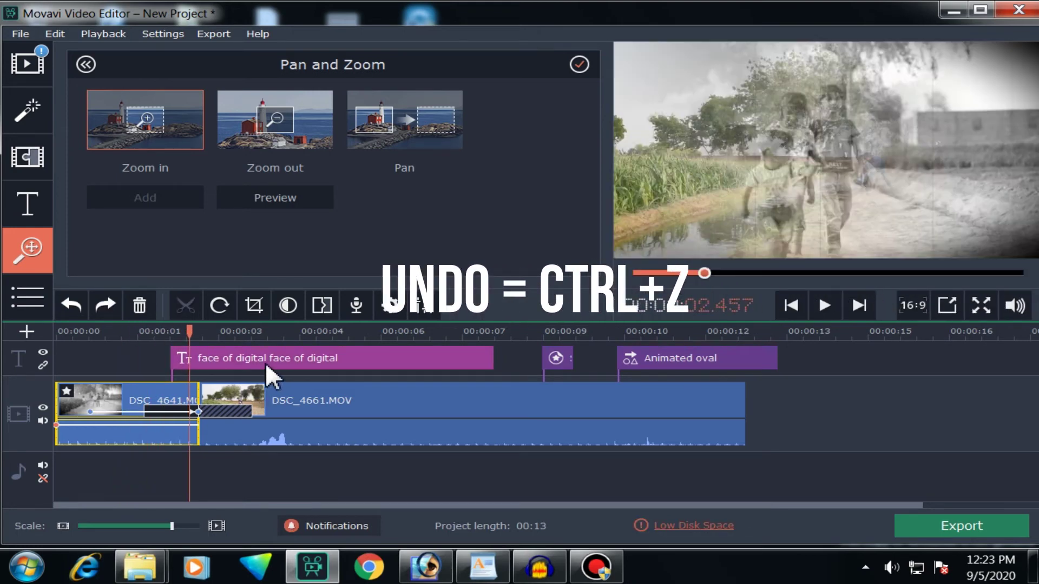
pyautogui.click(149, 406)
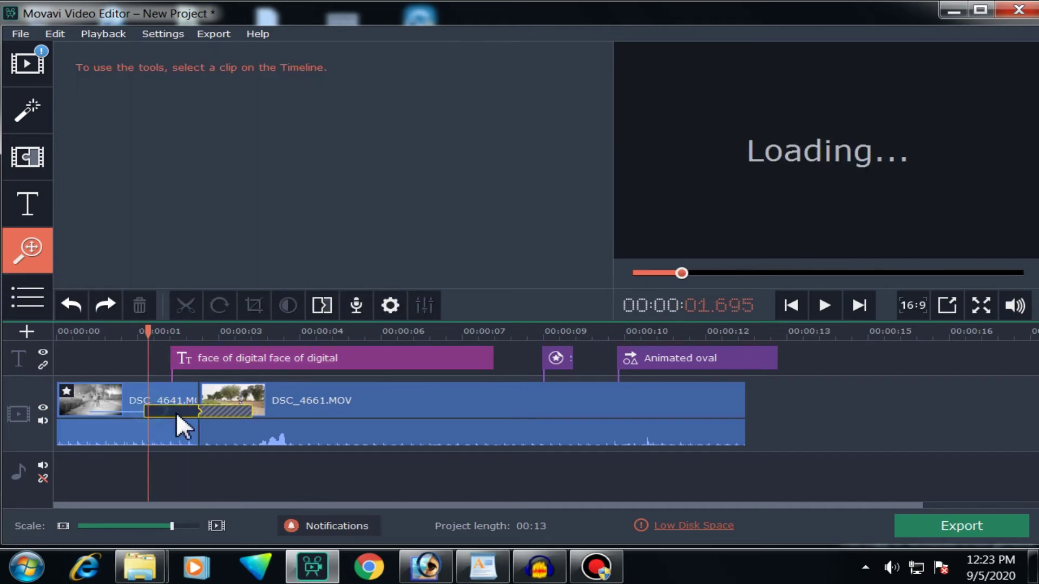
pyautogui.click(135, 411)
# Step: Select the DSC_4661.MOV clip on the timeline and open the Stabilization tool for it
pyautogui.moveTo(27, 297)
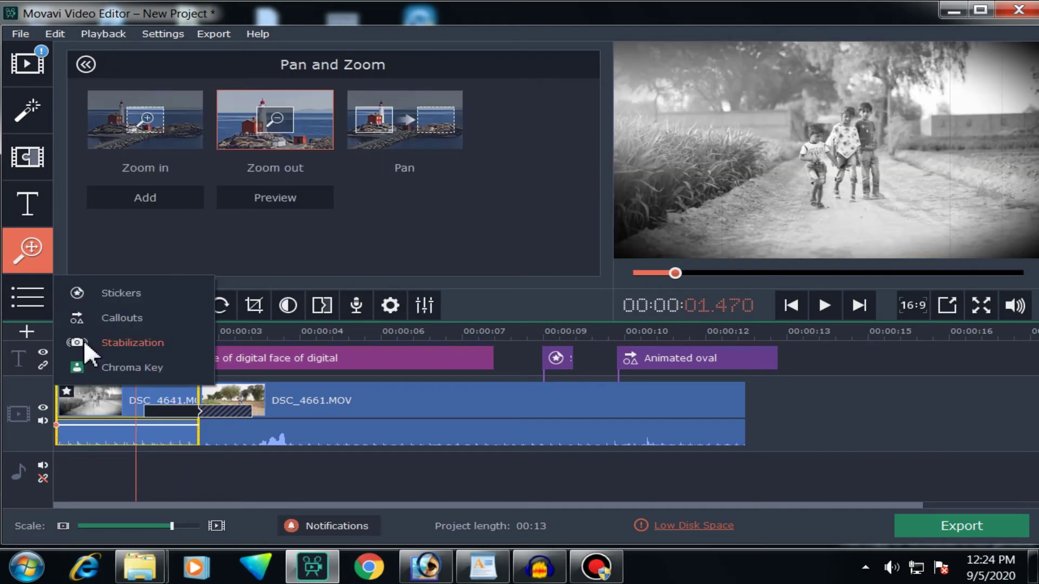
pyautogui.click(206, 468)
pyautogui.moveTo(34, 300)
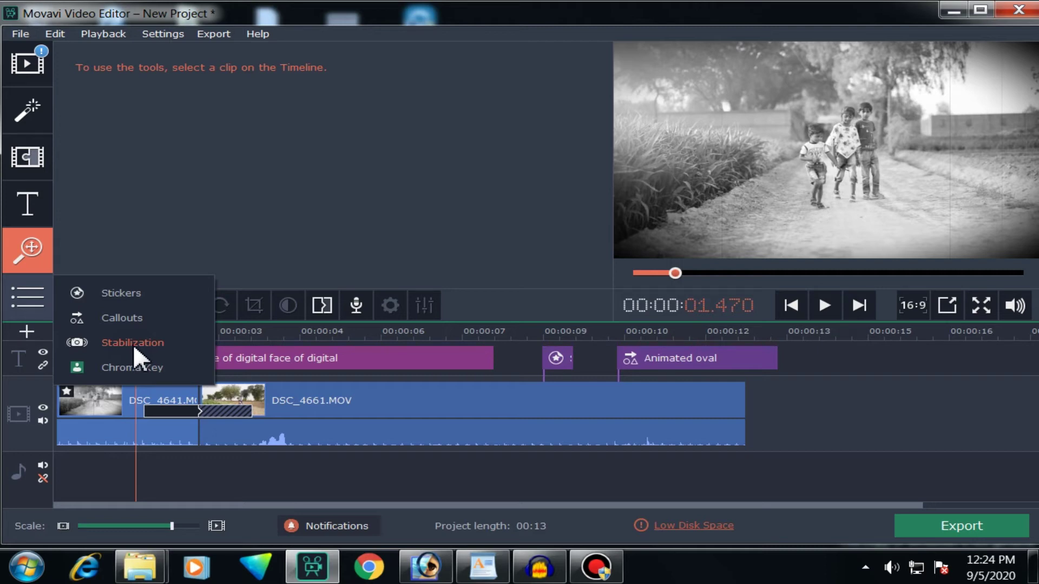
pyautogui.click(371, 404)
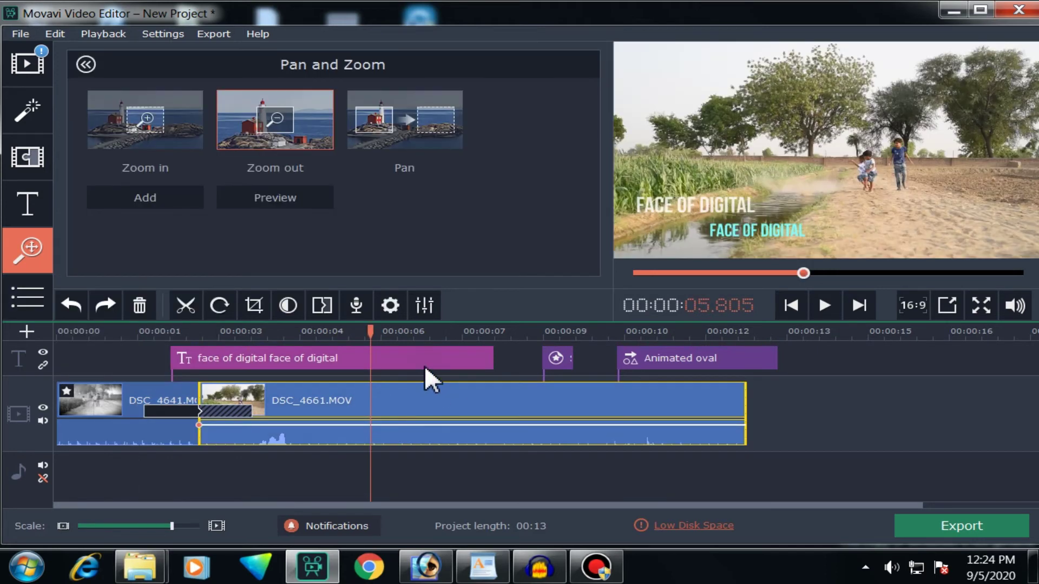
pyautogui.click(414, 411)
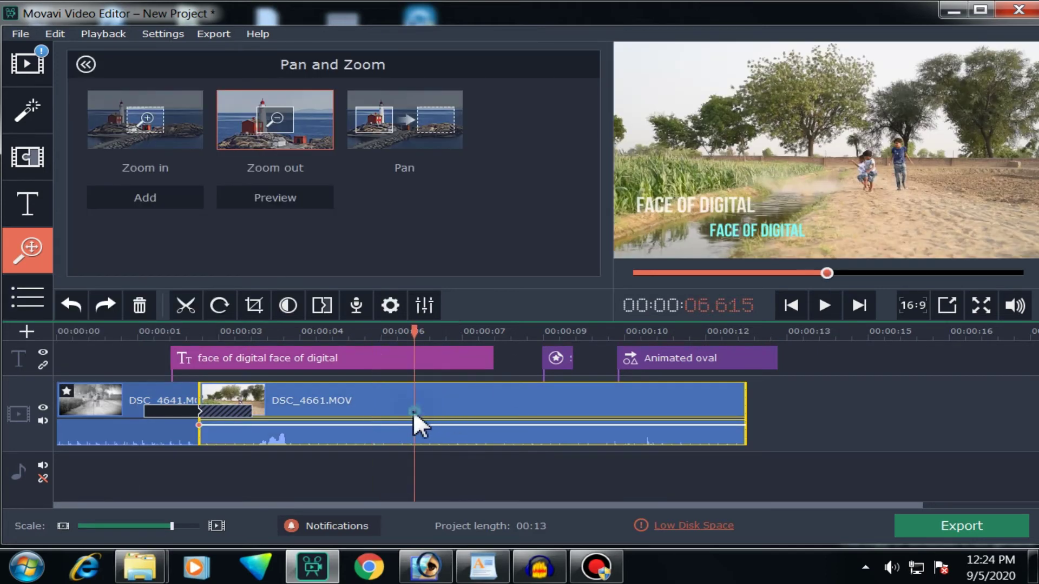
pyautogui.click(378, 404)
pyautogui.click(29, 297)
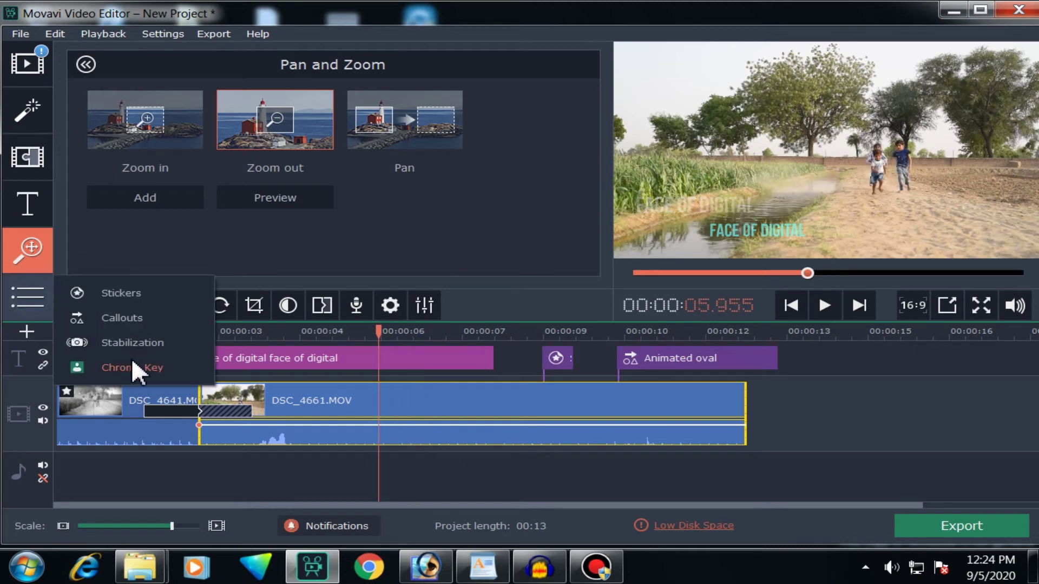
pyautogui.click(113, 345)
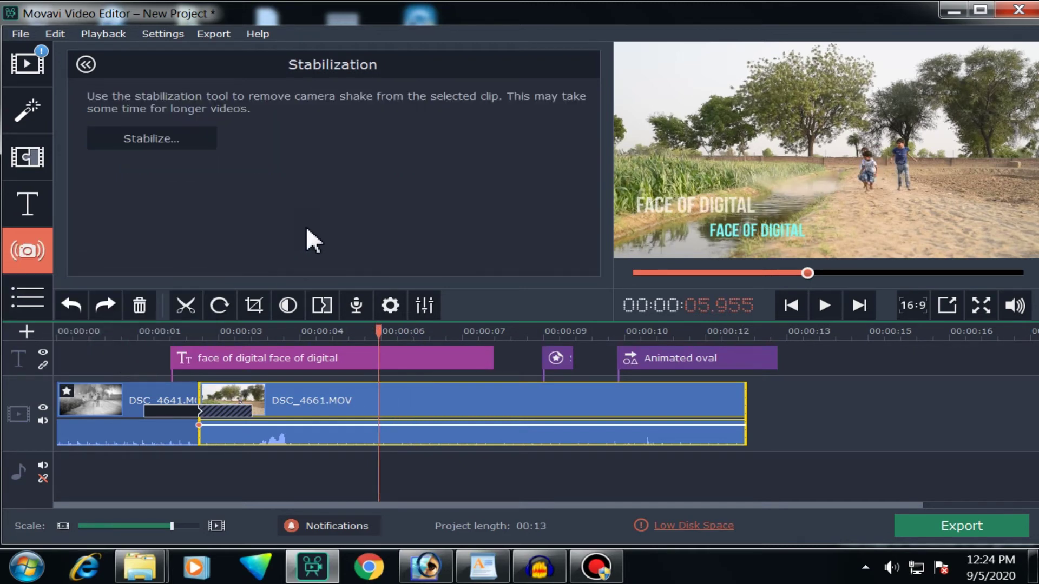
# Step: Stabilize the DSC_4661.MOV clip with Shaking set to 7, apply the result, and play the clip
pyautogui.click(144, 139)
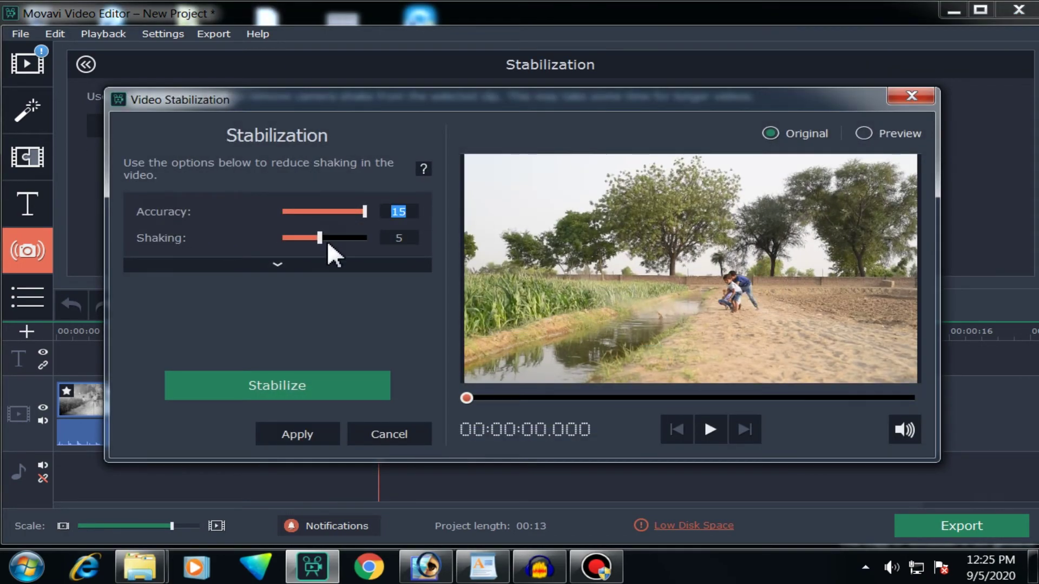
pyautogui.moveTo(320, 238)
pyautogui.mouseDown()
pyautogui.moveTo(367, 243)
pyautogui.moveTo(334, 242)
pyautogui.mouseUp()
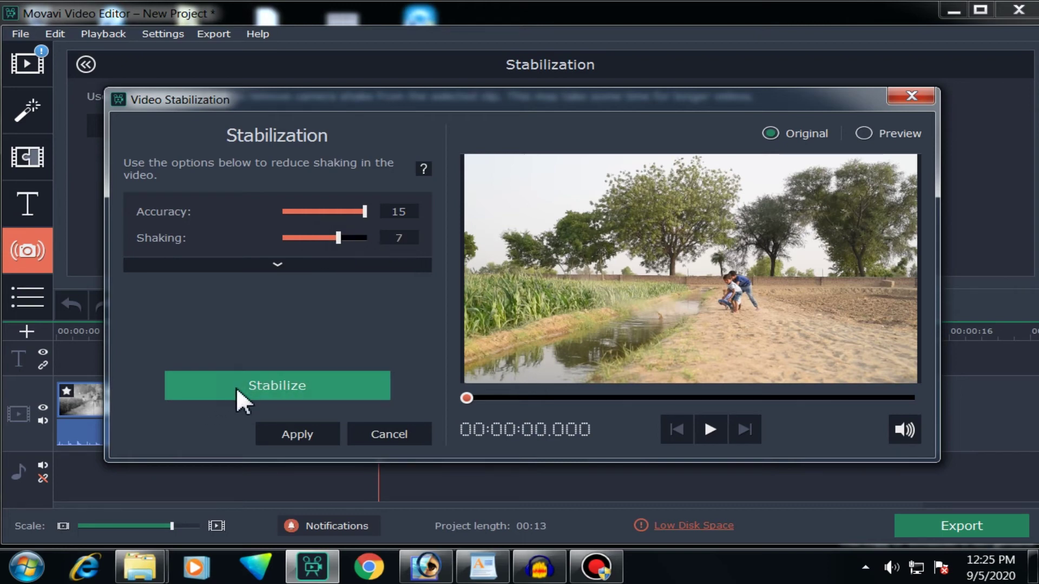
pyautogui.click(274, 380)
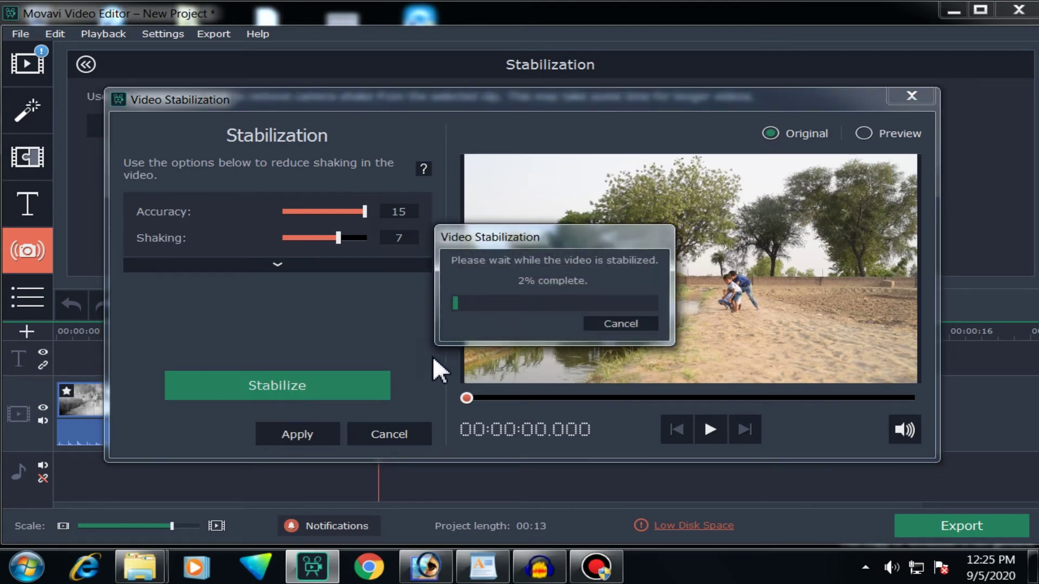
pyautogui.moveTo(491, 246); pyautogui.dragTo(433, 263)
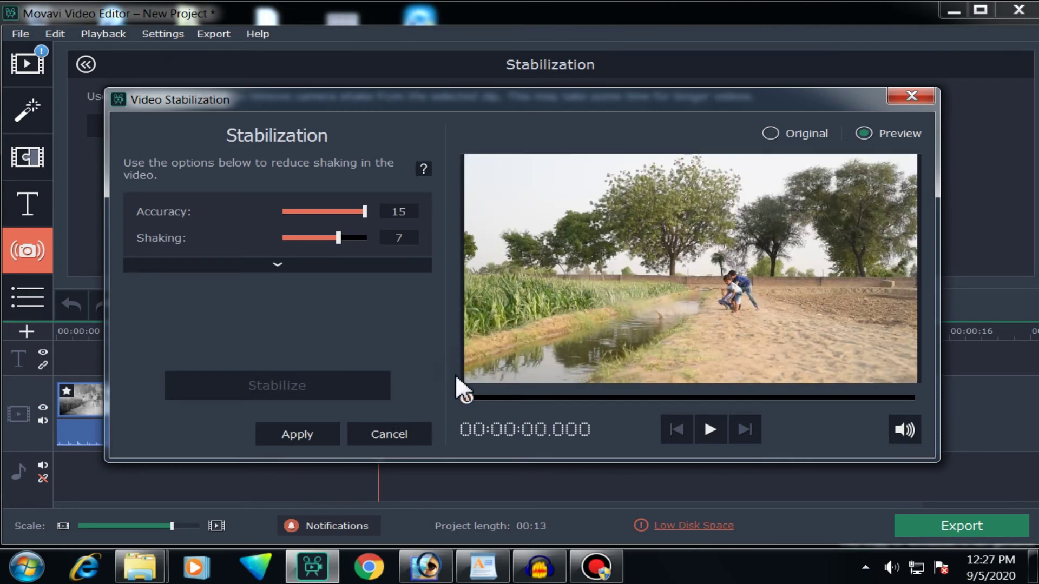
pyautogui.click(297, 435)
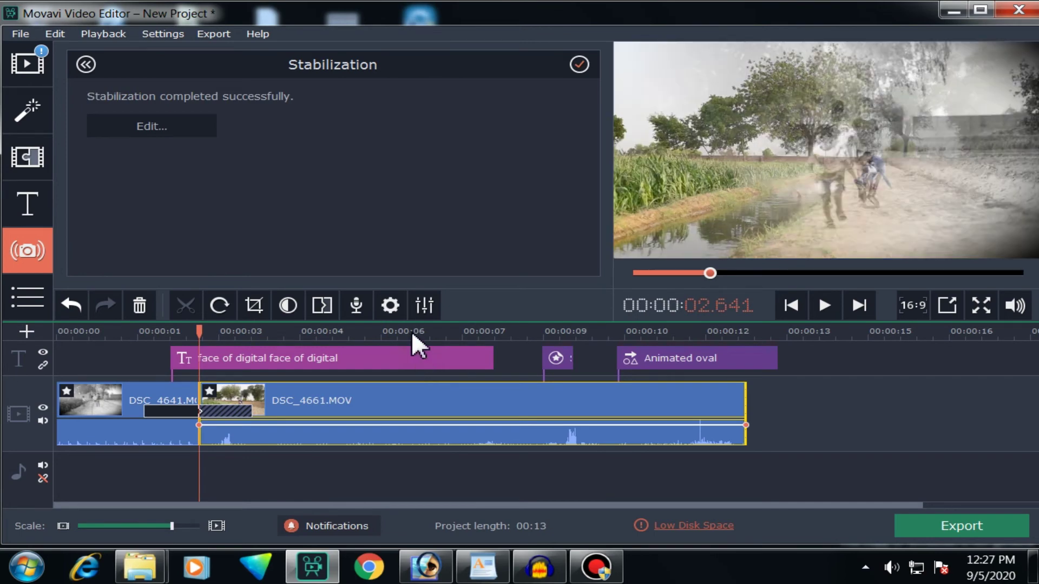
pyautogui.click(324, 331)
pyautogui.press('space')
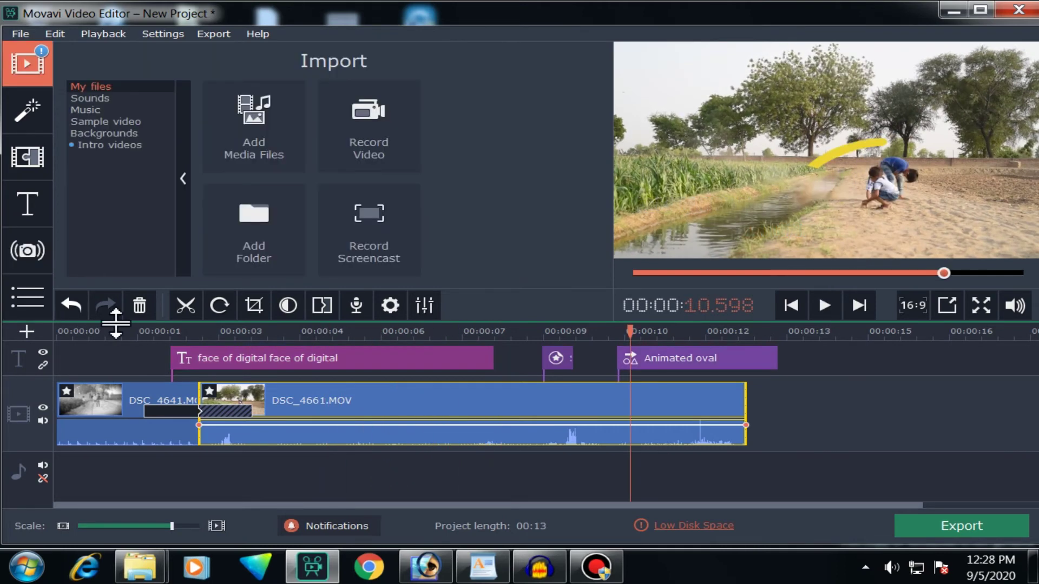
# Step: Import the Render video from the gr folder to the end of the timeline and play it
pyautogui.click(30, 301)
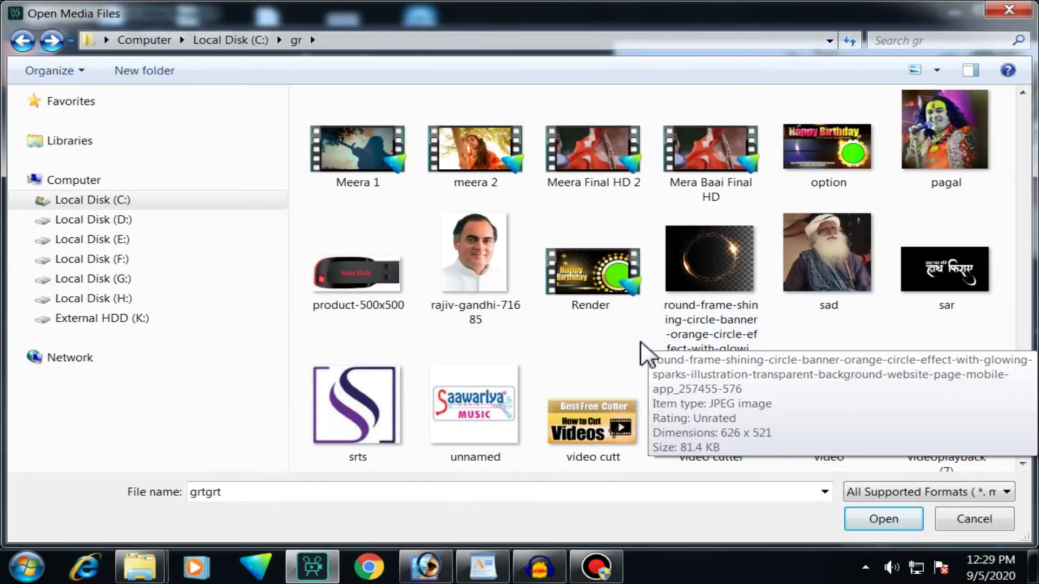
pyautogui.click(596, 292)
pyautogui.click(882, 520)
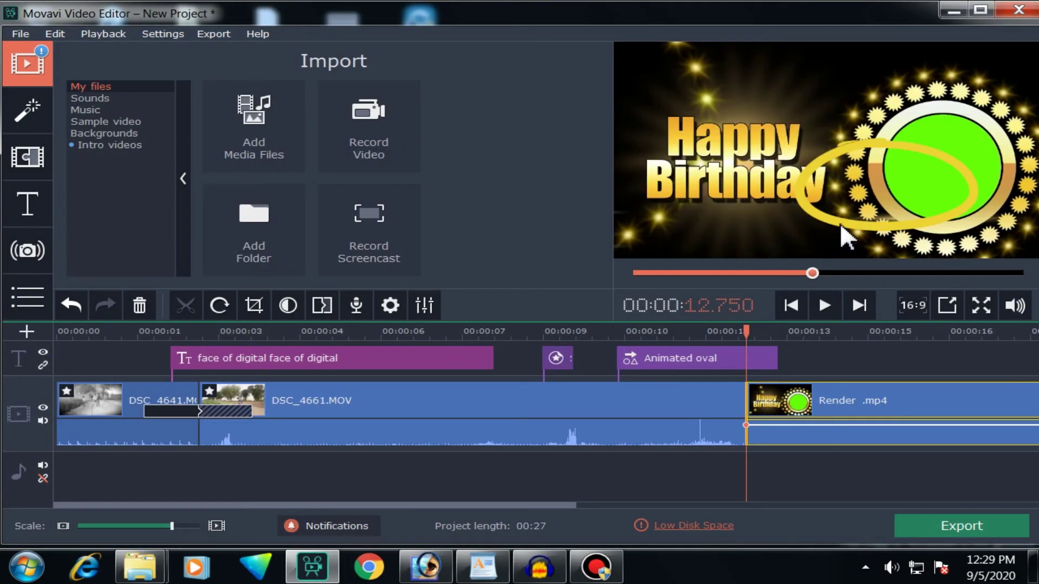
pyautogui.click(825, 305)
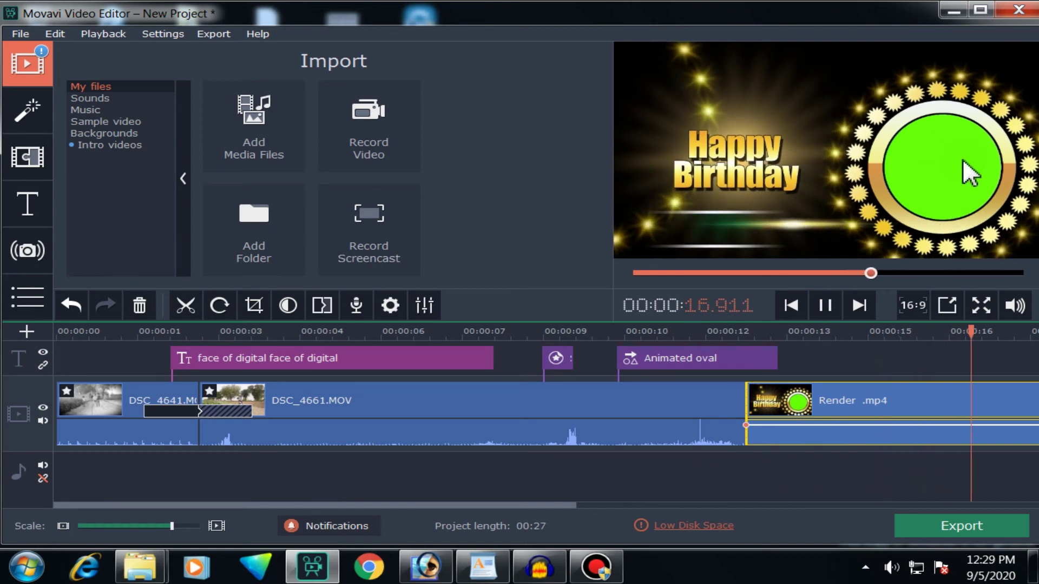
# Step: Apply Chroma Key to the Render clip at about 16.9 seconds, picking the bright green circle as the transparent color and lowering the Tolerance
pyautogui.click(447, 411)
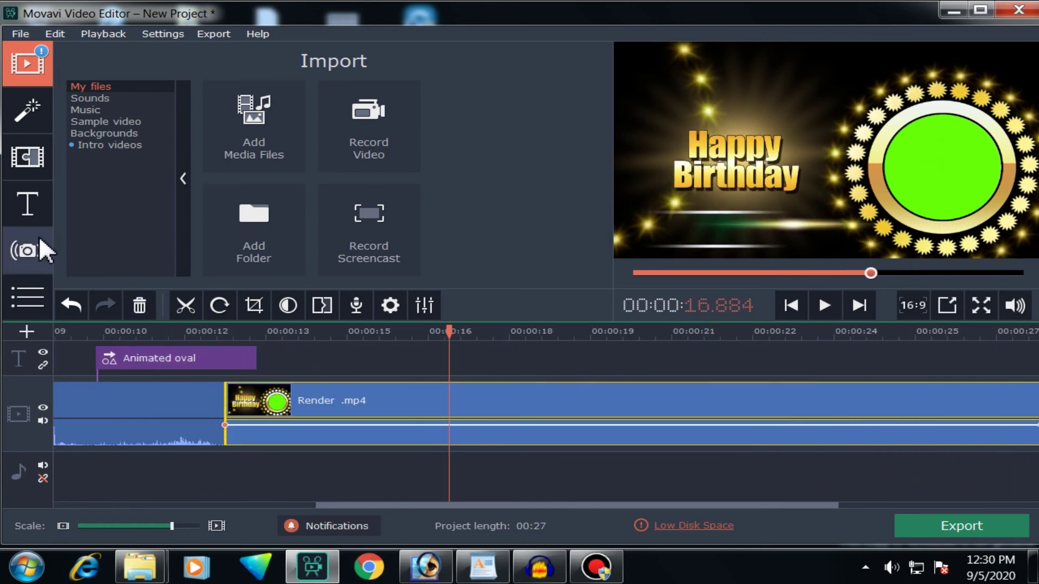
pyautogui.click(25, 295)
pyautogui.click(106, 368)
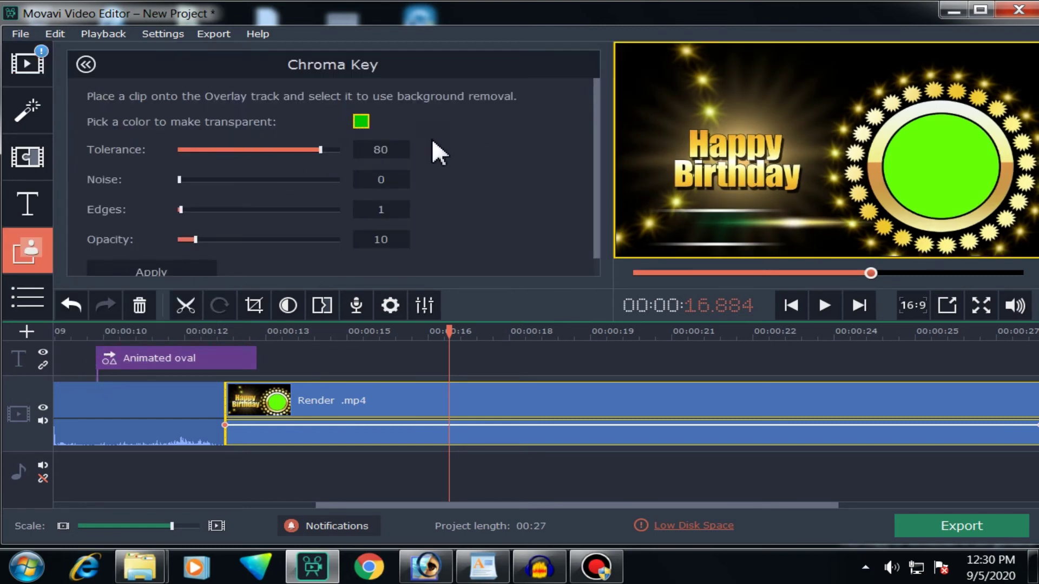
pyautogui.click(361, 121)
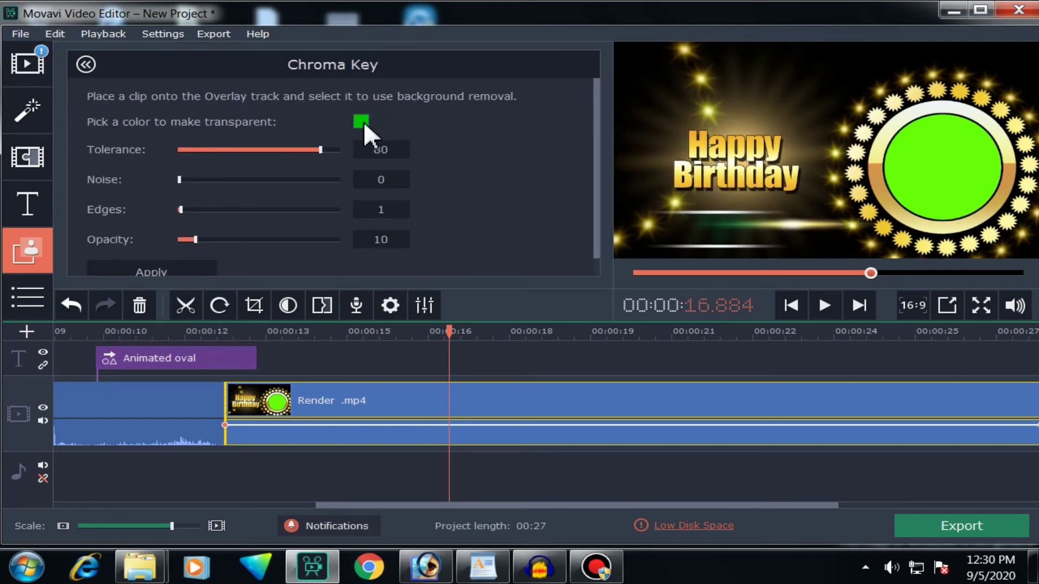
pyautogui.click(362, 122)
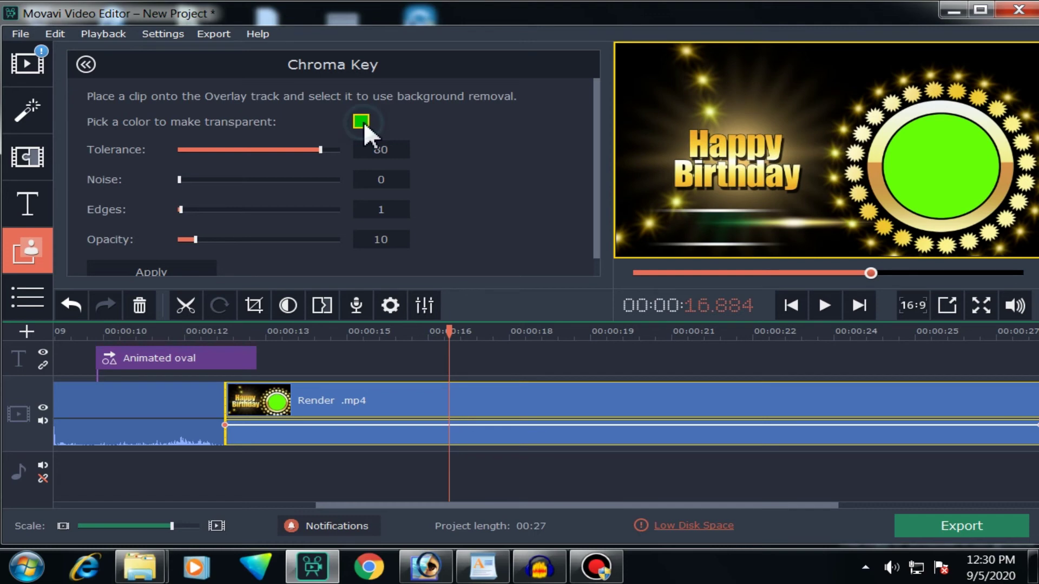
pyautogui.click(935, 167)
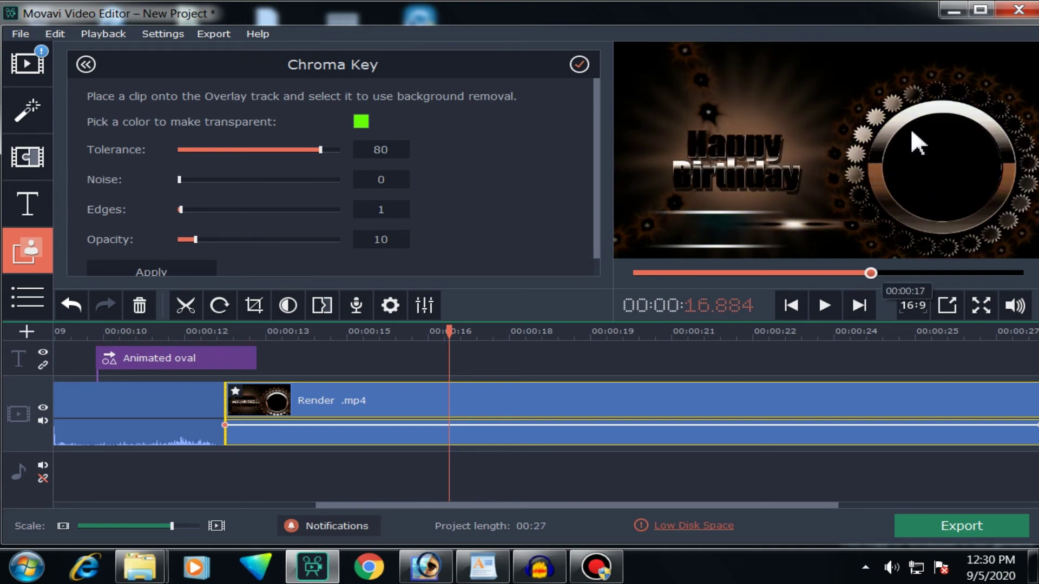
pyautogui.moveTo(320, 150); pyautogui.dragTo(268, 150)
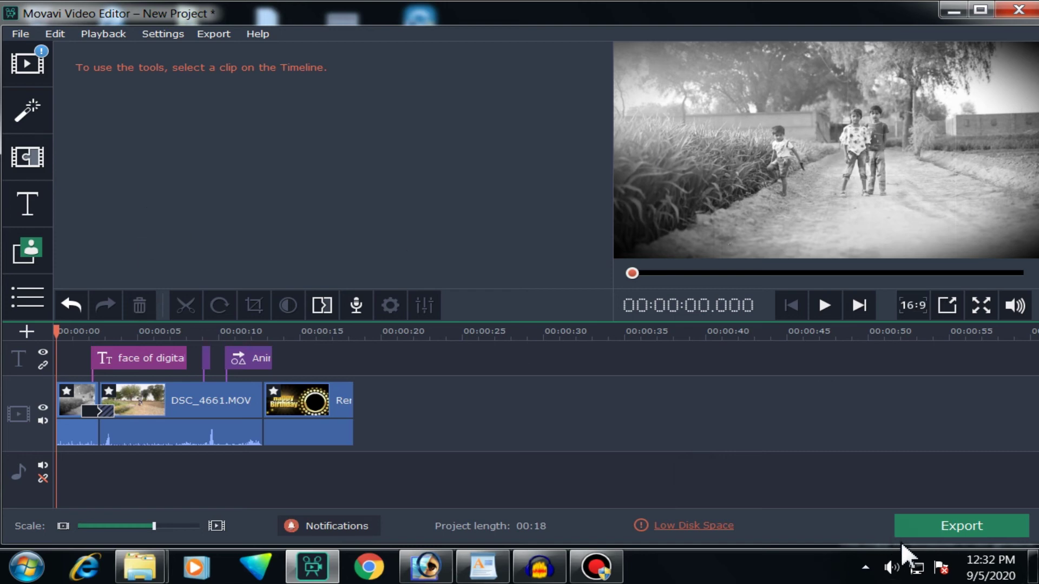
# Step: Set up the project export as an MP4 video in Highest quality
pyautogui.click(946, 541)
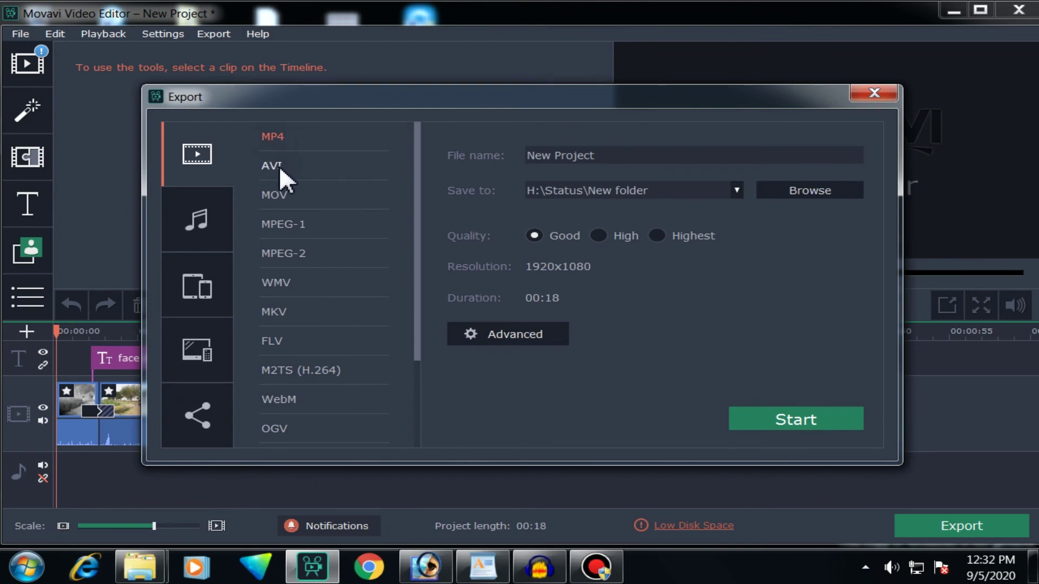
pyautogui.click(271, 138)
pyautogui.click(607, 236)
pyautogui.click(693, 240)
# Step: Name the export file "video" and start saving it to H:\Status\New folder
pyautogui.press('Tab')
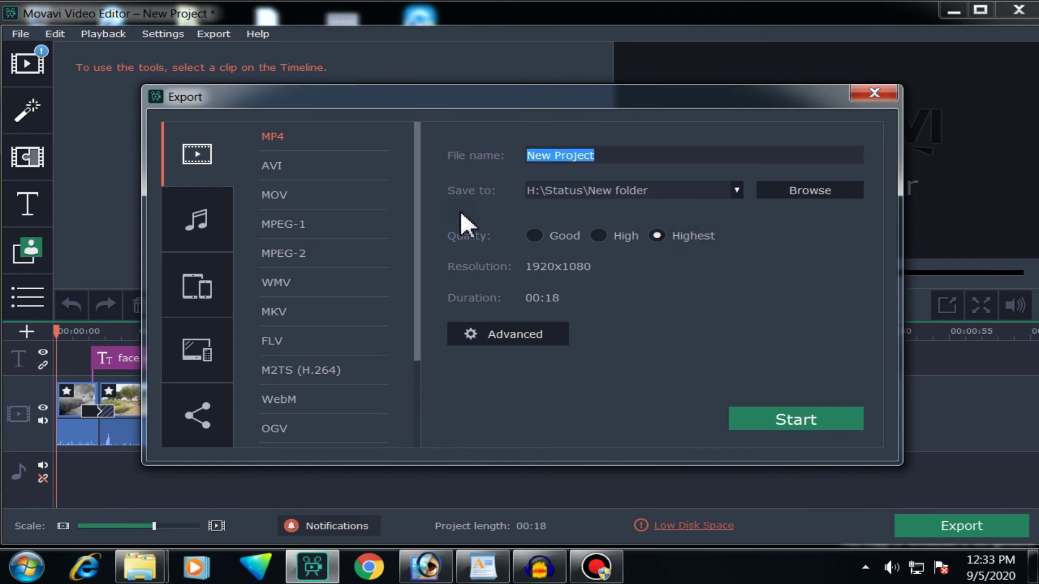
pyautogui.write('video')
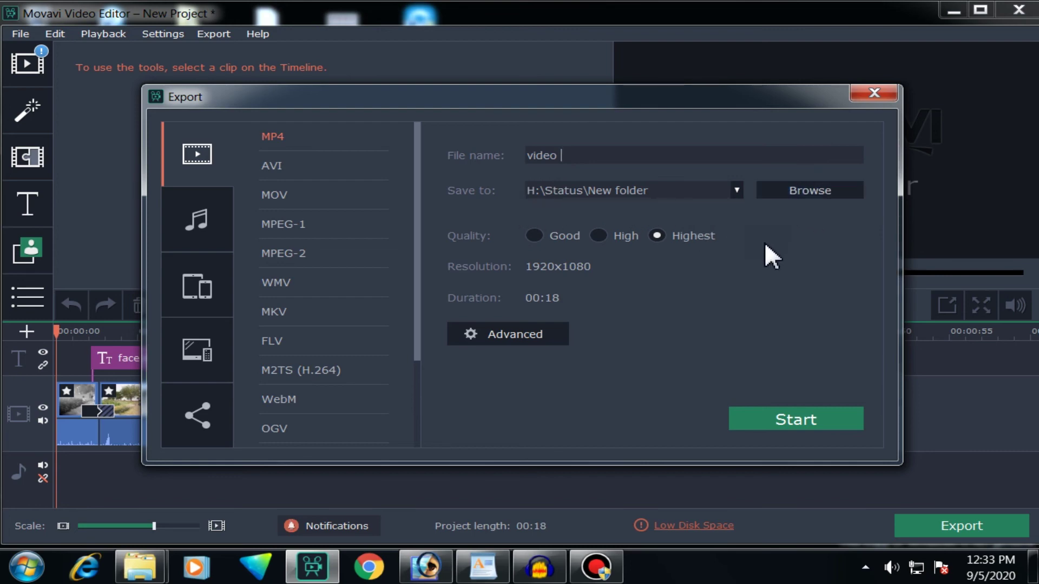
pyautogui.click(780, 421)
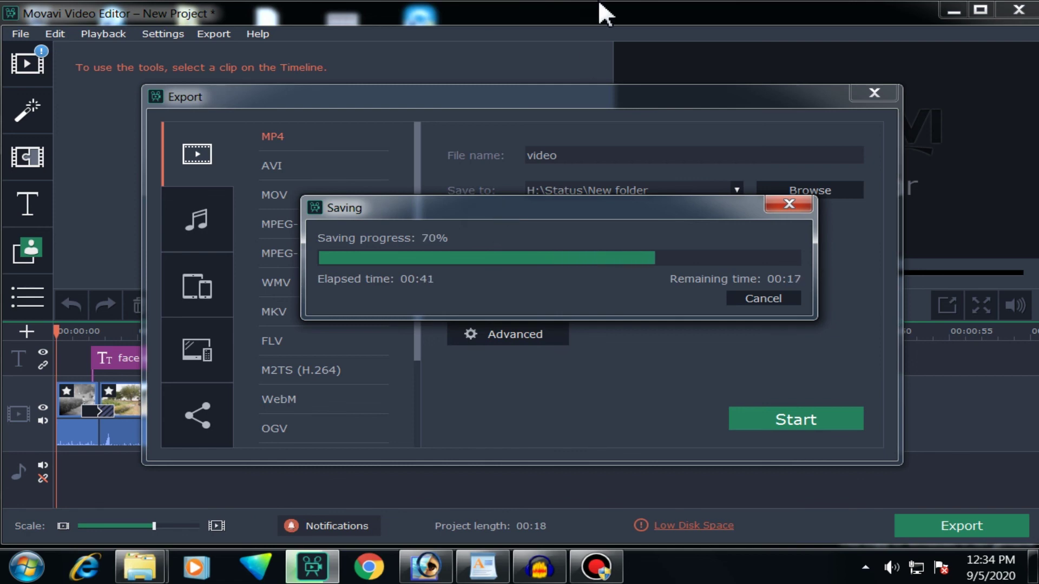
pyautogui.moveTo(533, 213); pyautogui.dragTo(494, 230)
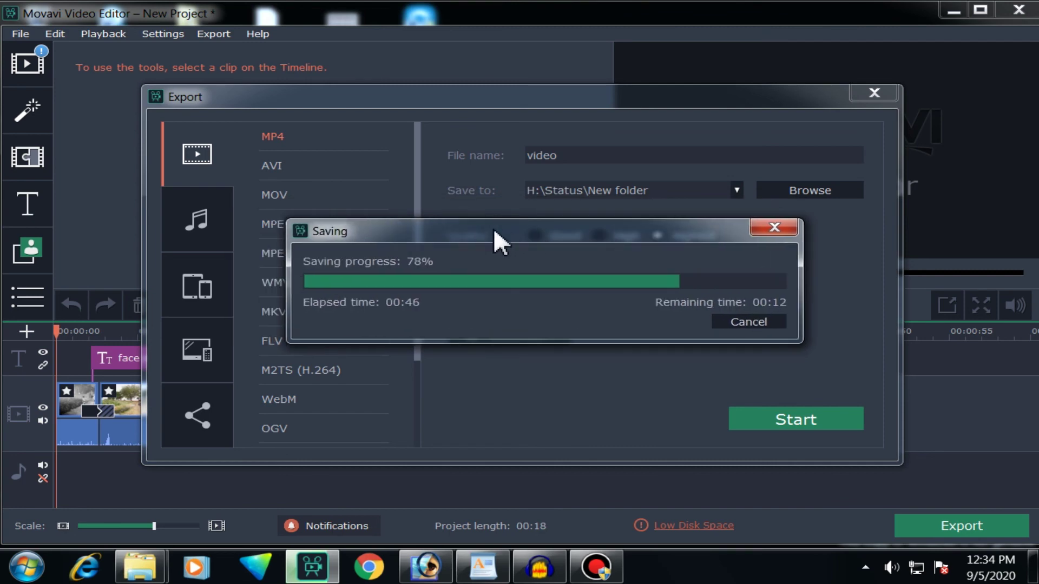